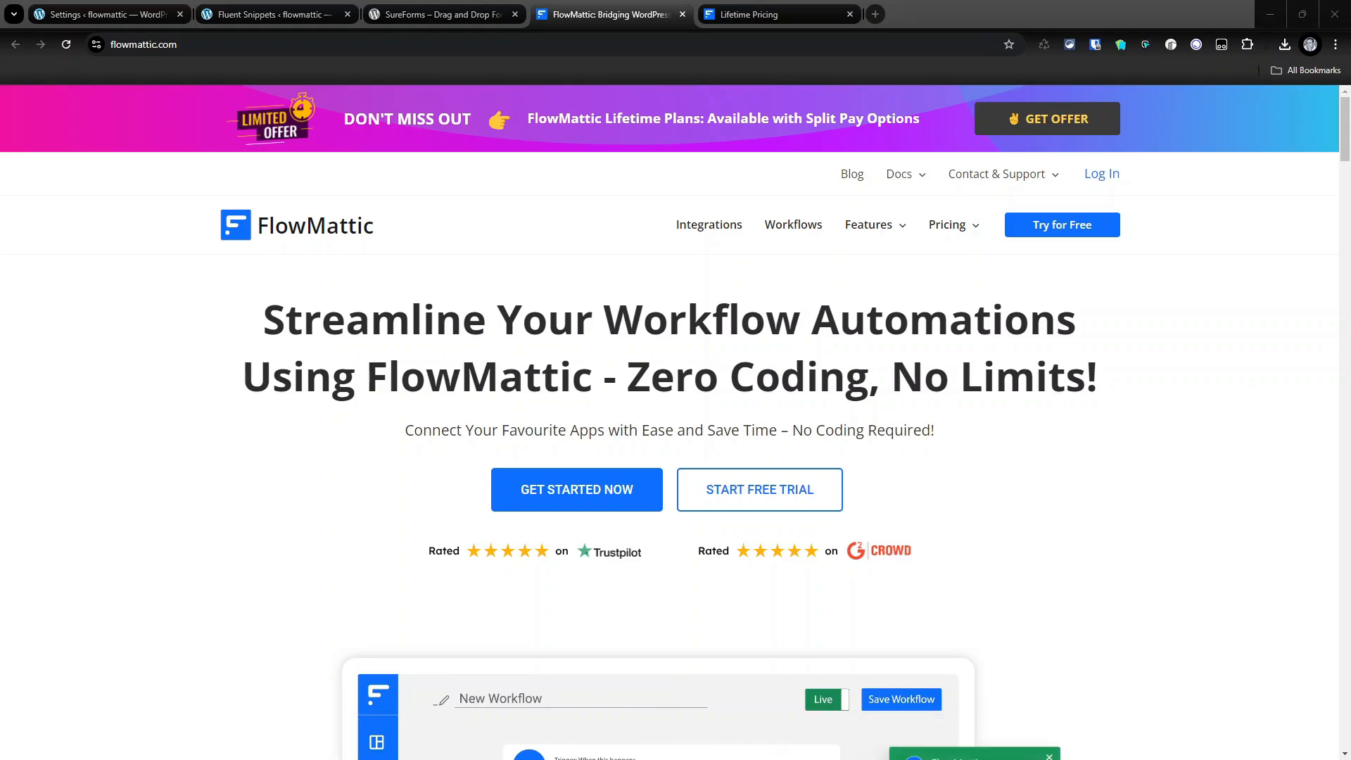
- Switch to the SureForms Integrations settings tab, where Webhooks is marked Pro-only
left_click(106, 14)
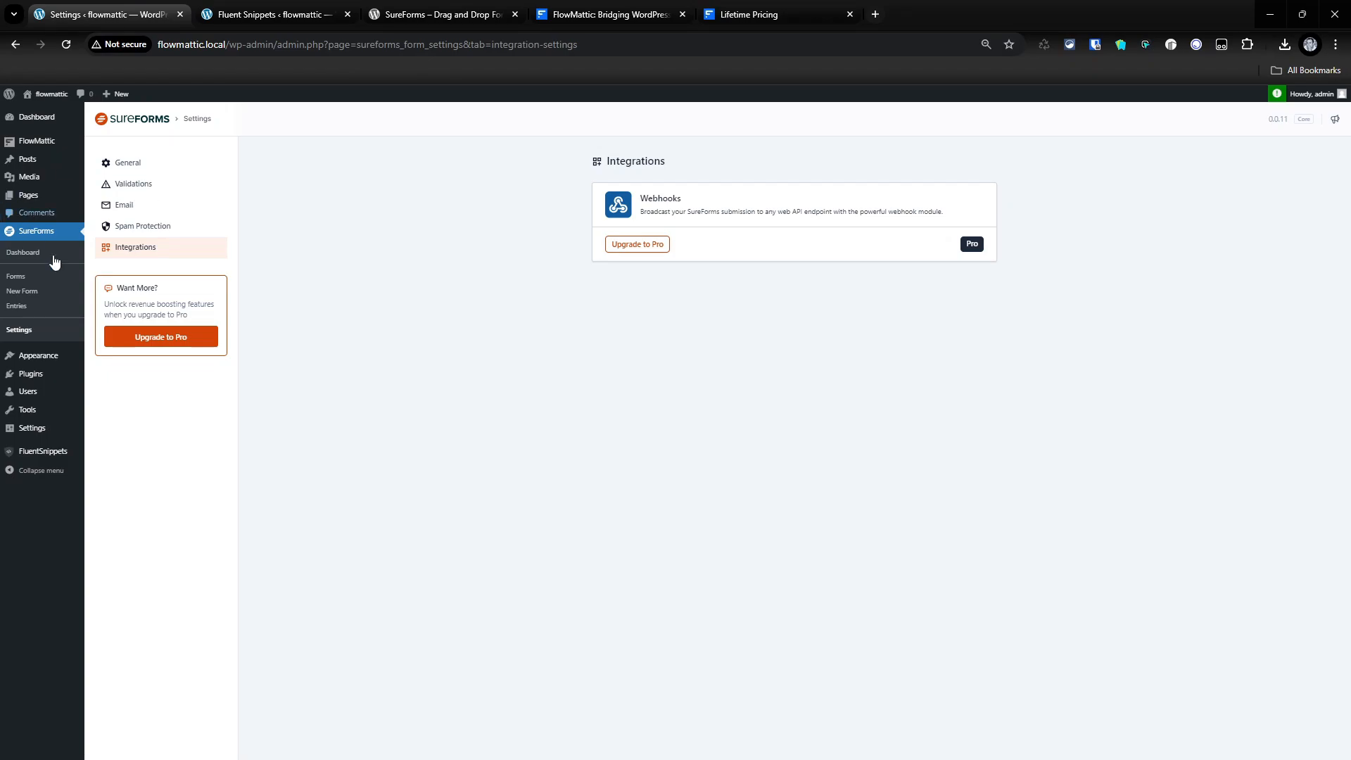
- Open FlowMattic in a new tab, start a new workflow, then view SureForms' WordPress.org page
right_click(41, 140)
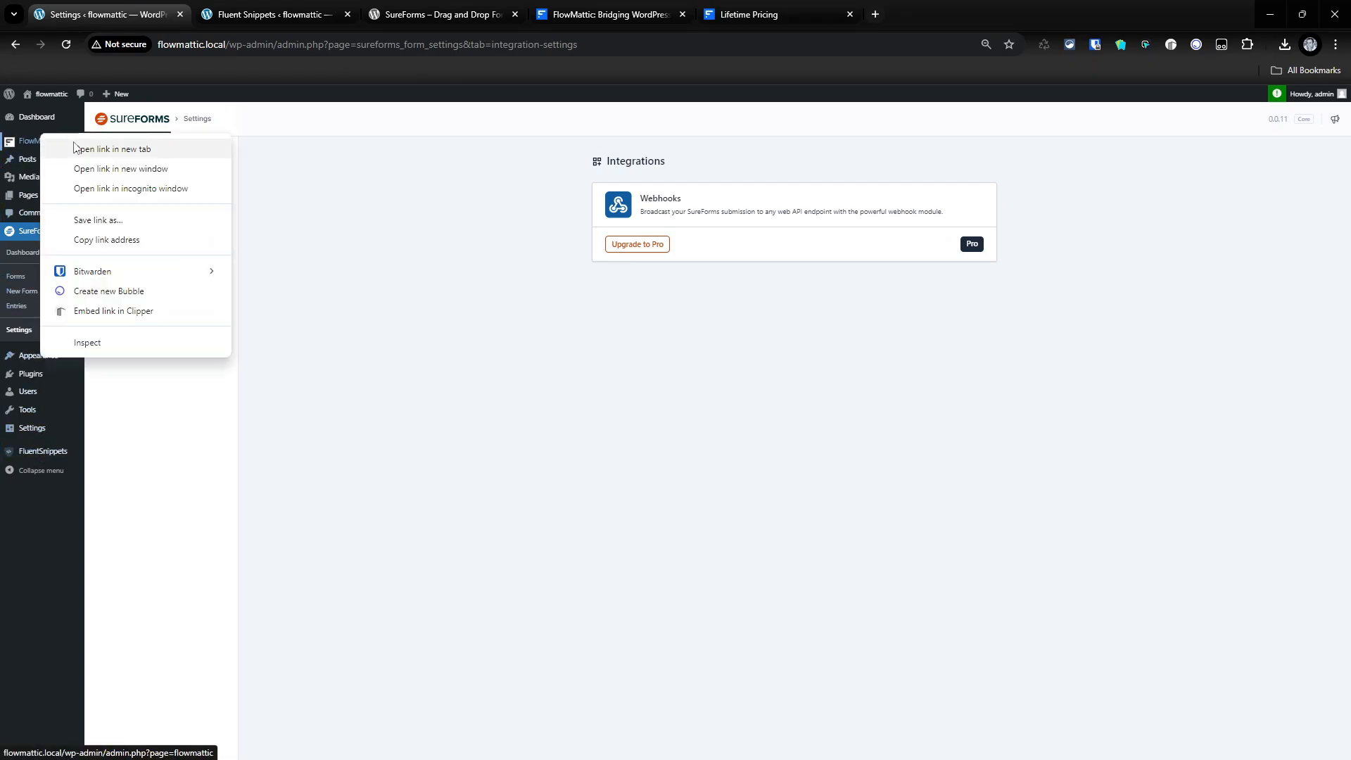
left_click(91, 145)
left_click(320, 8)
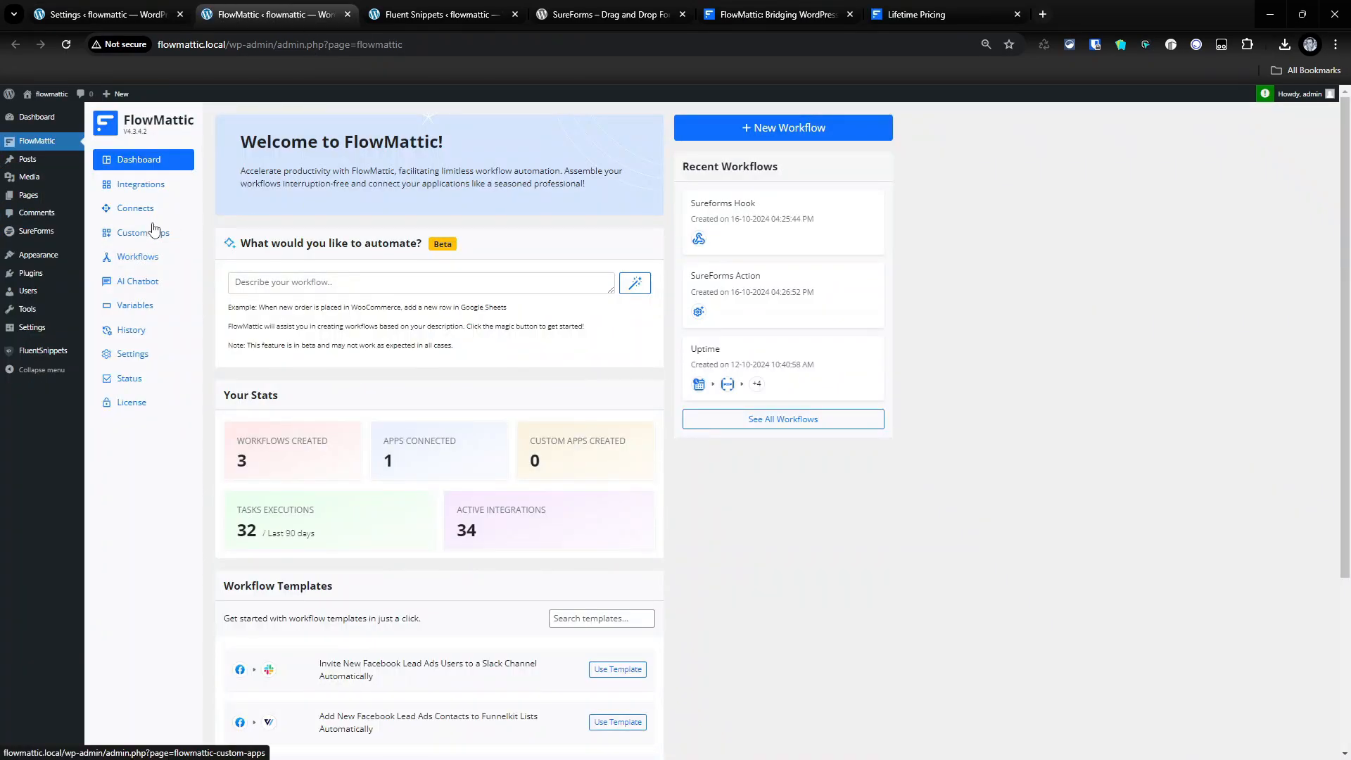
left_click(138, 257)
left_click(853, 127)
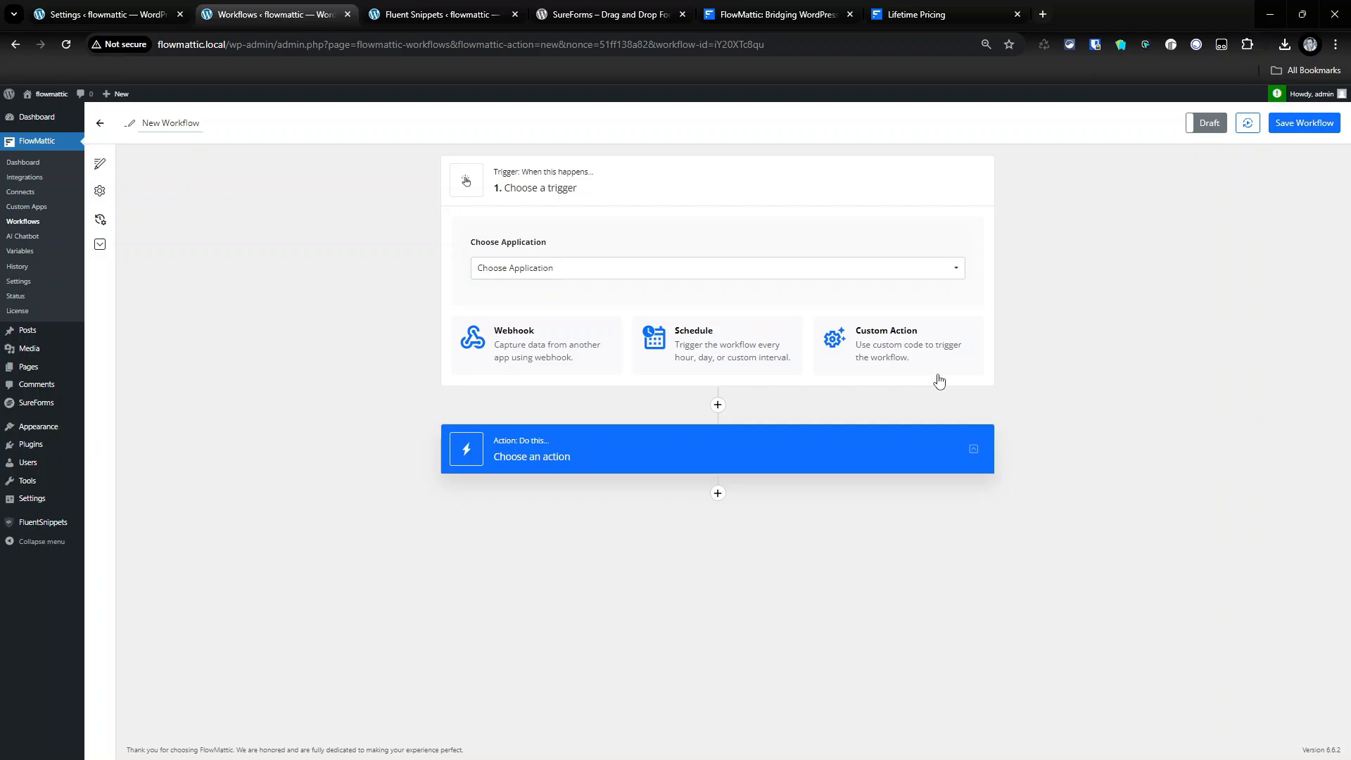
left_click(604, 14)
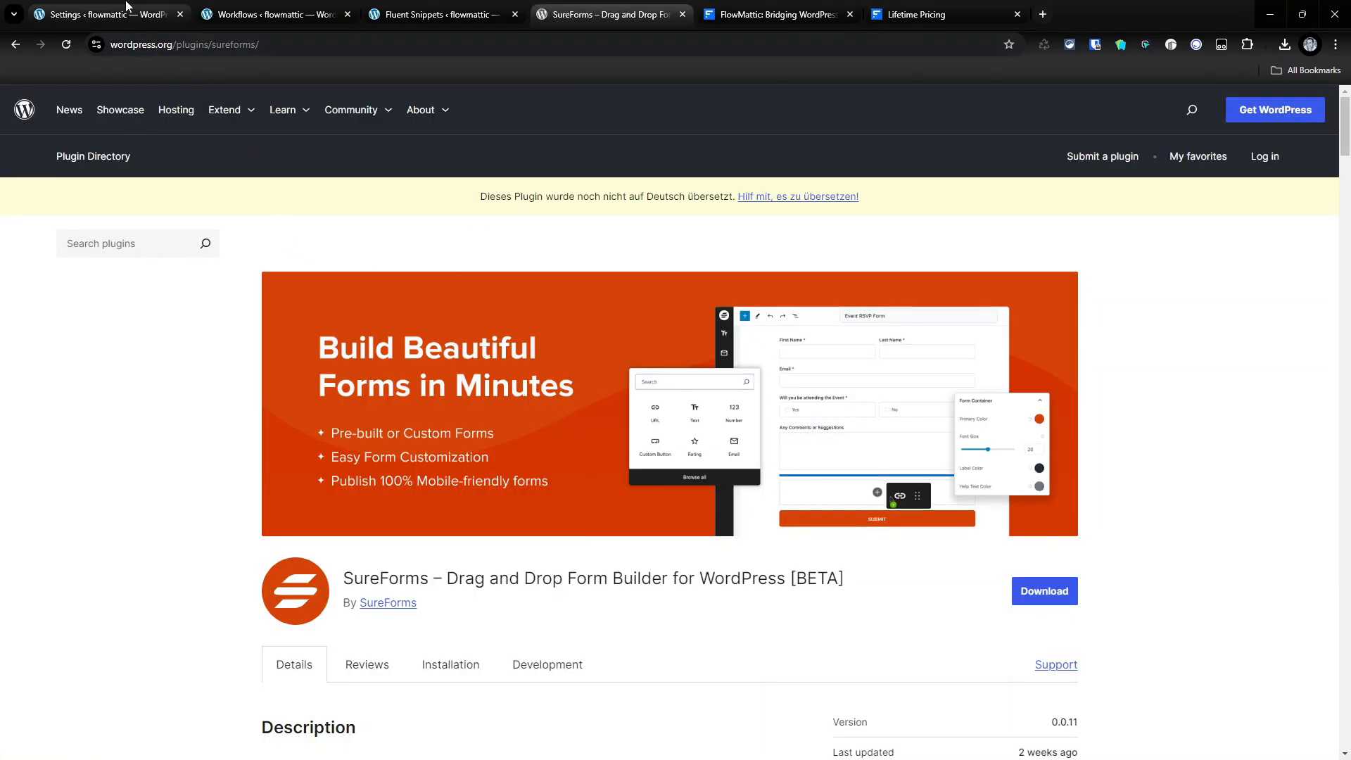
- Revisit the SureForms Integrations settings, then move to the FlowMattic homepage tab
left_click(127, 10)
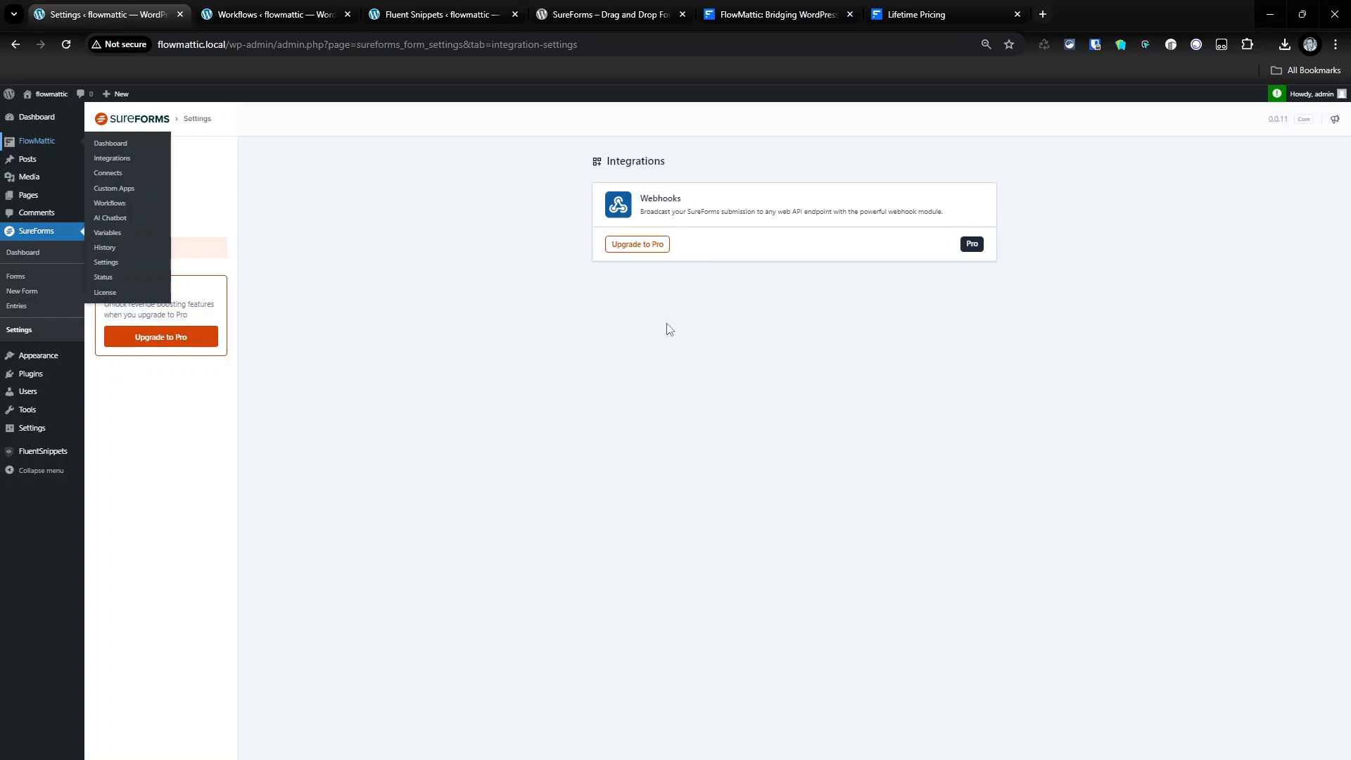
left_click(809, 9)
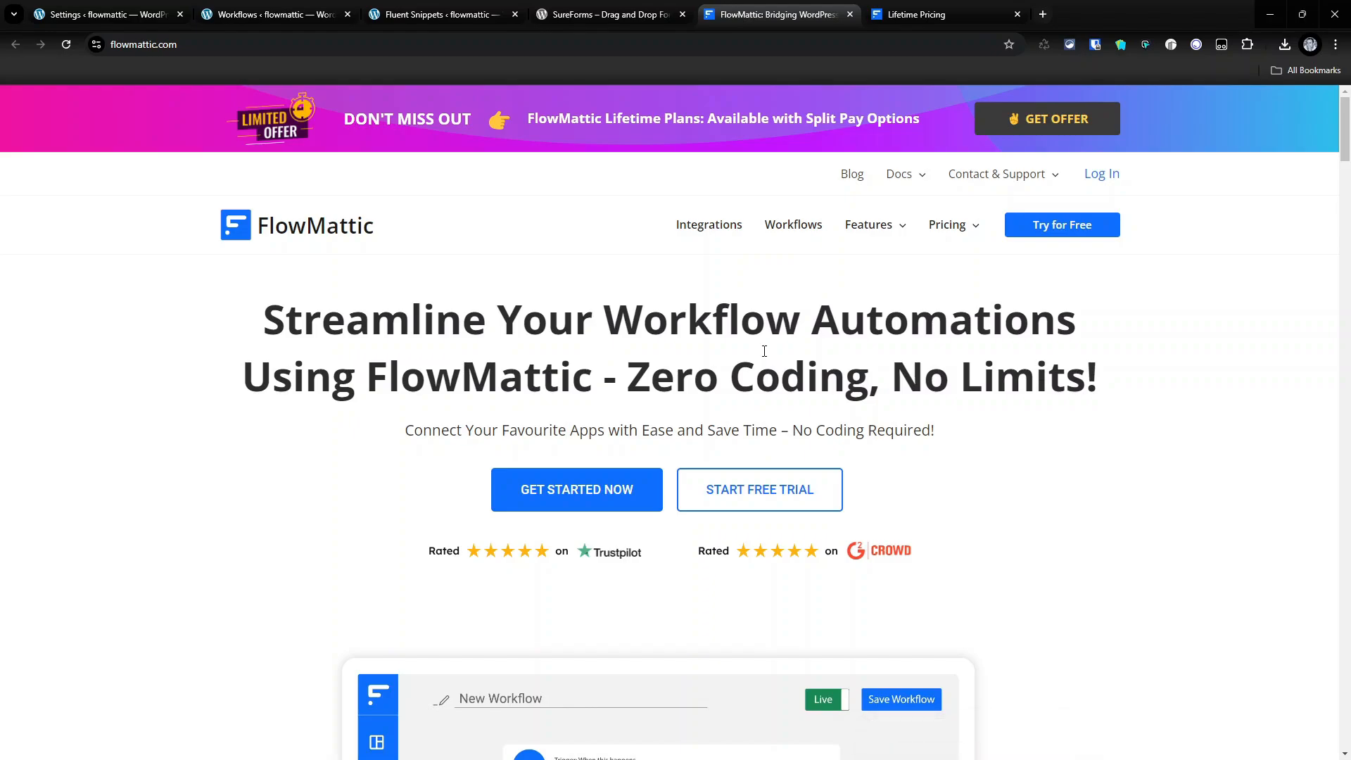
- Compare FlowMattic's Split Payment and Single Payment lifetime plans, then return to the SureForms plugin page
left_click(940, 15)
scroll(742, 360, "down", 4)
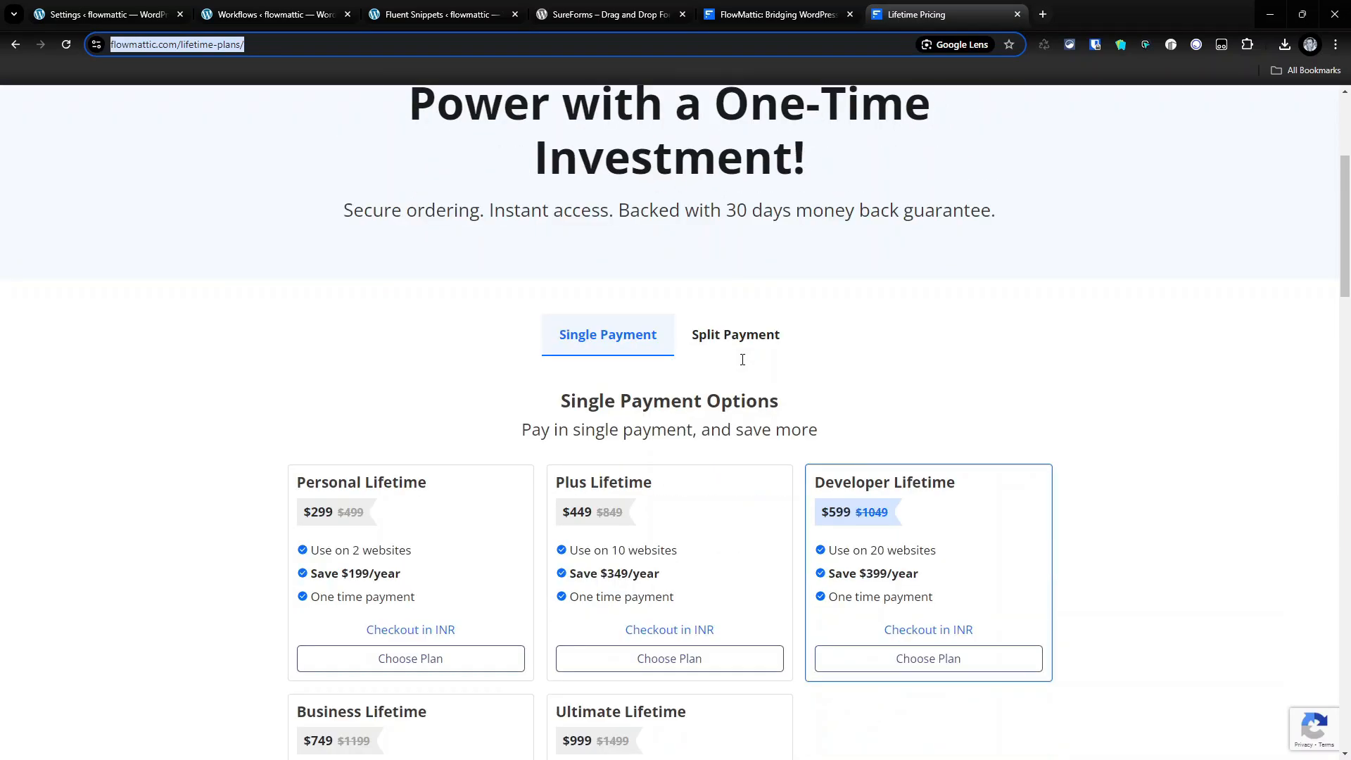
scroll(742, 360, "down", 2)
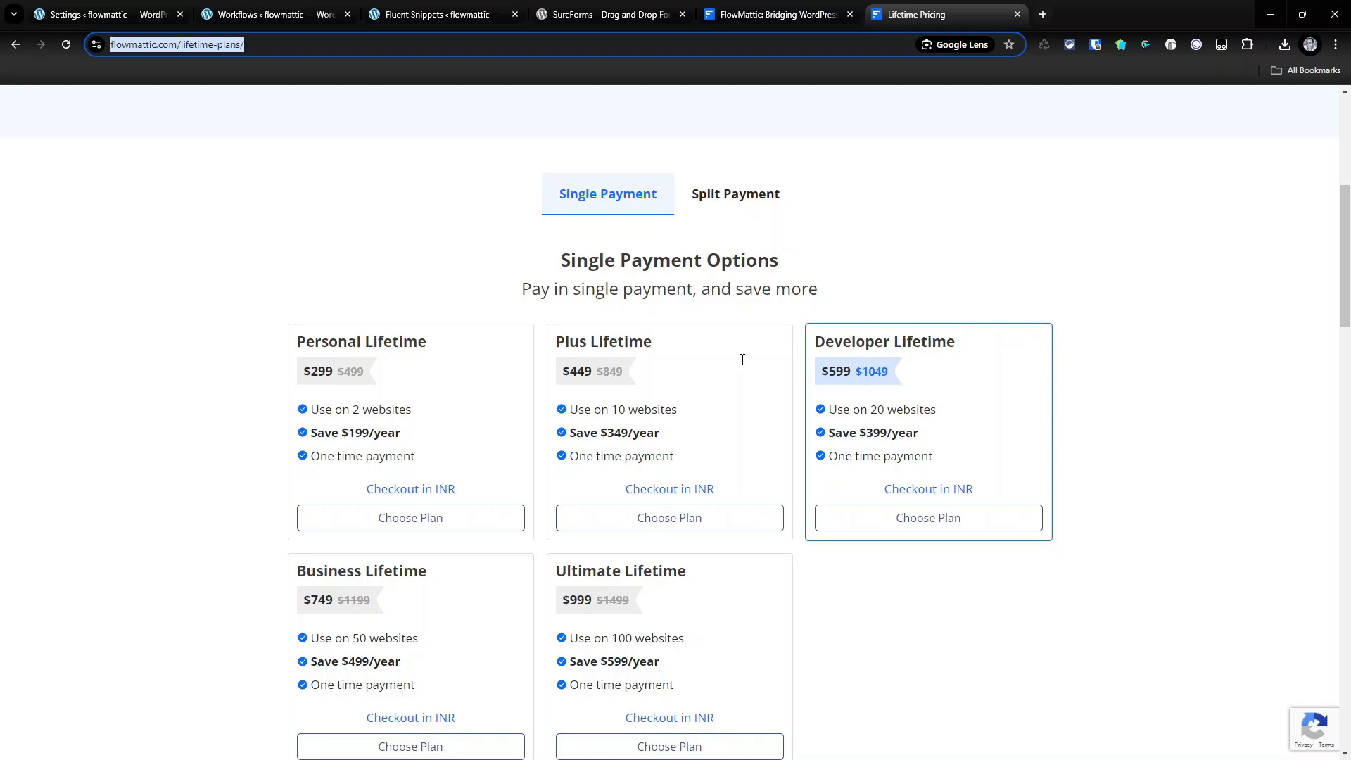
left_click(689, 190)
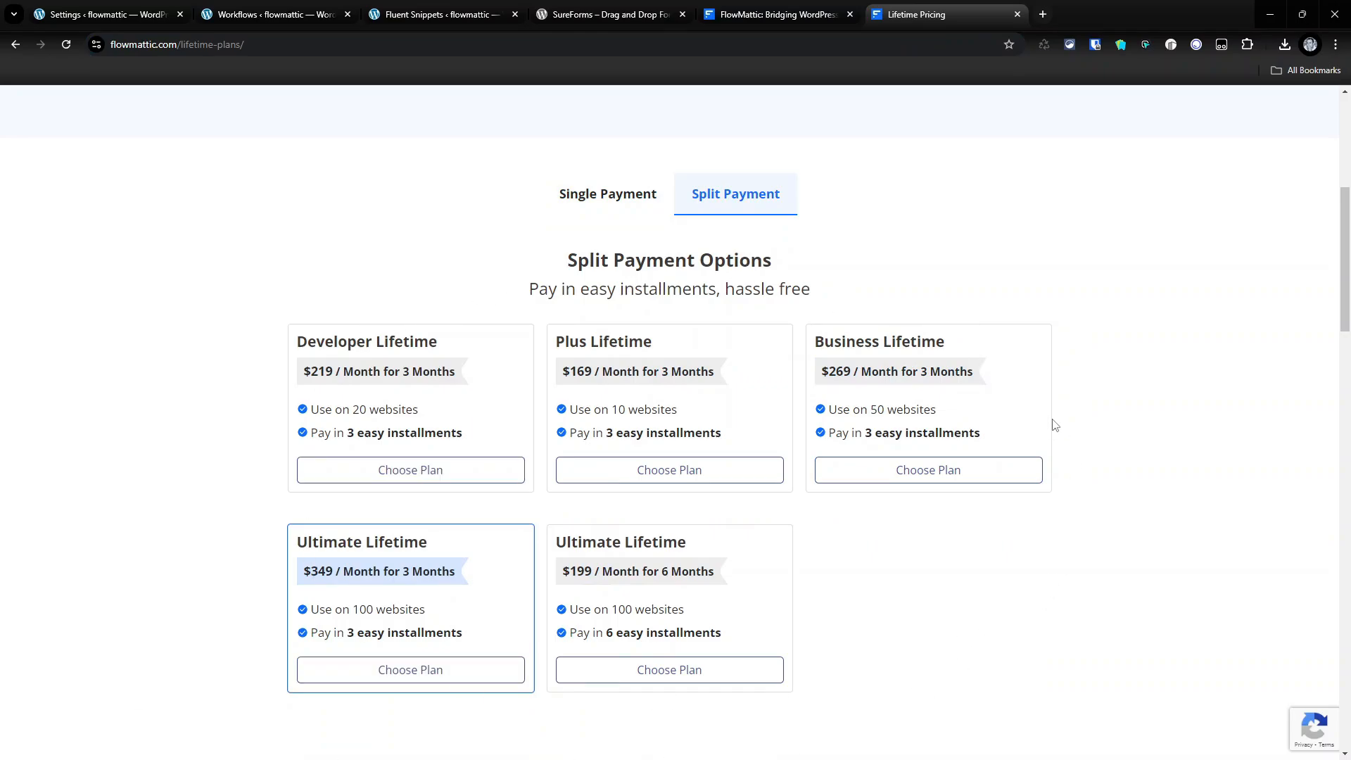
left_click(645, 195)
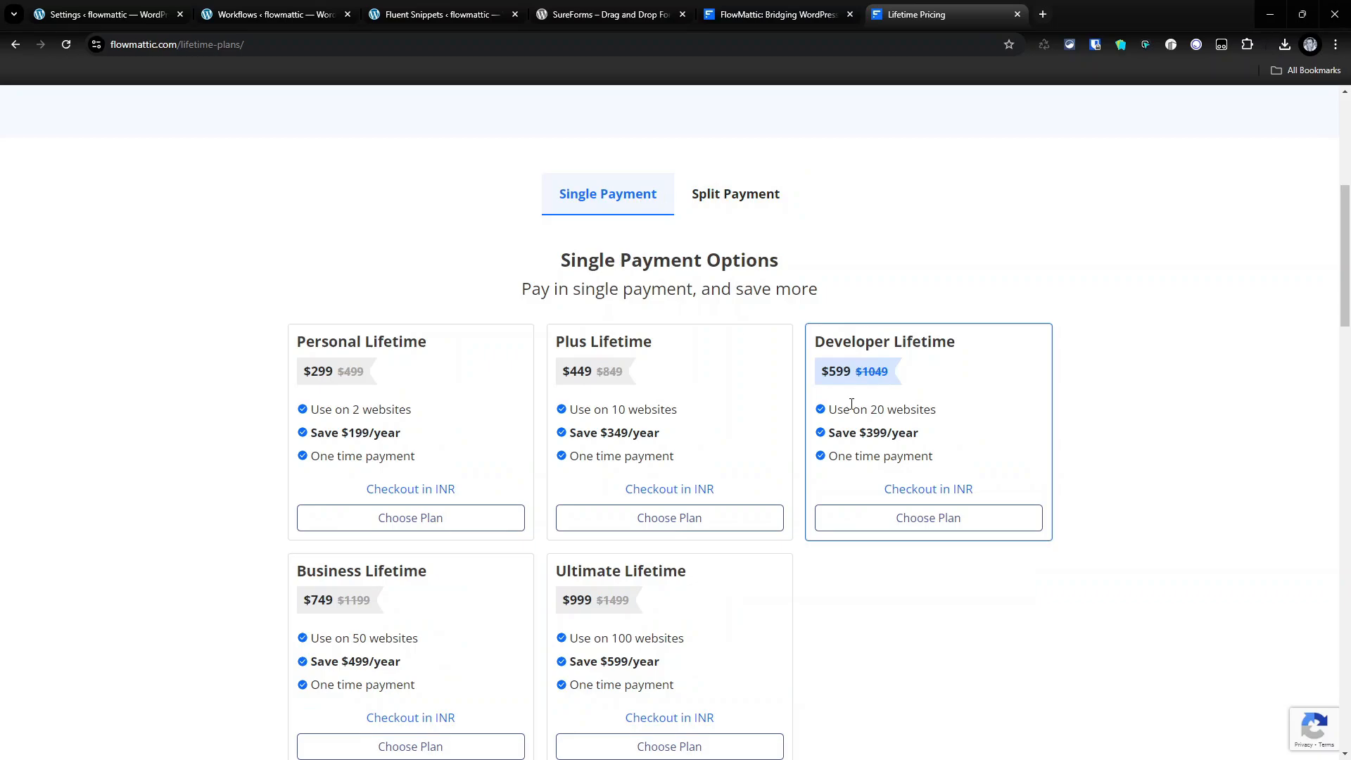
left_click(659, 8)
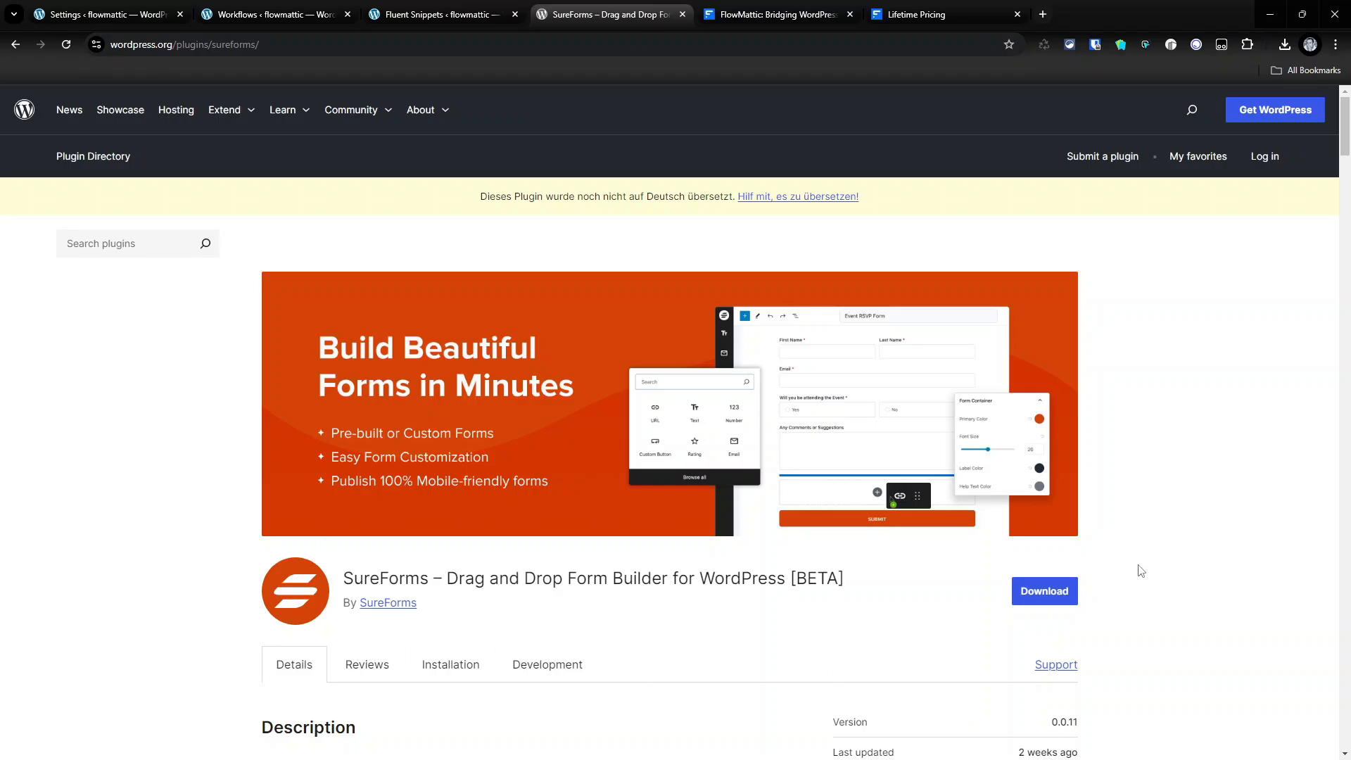
- Browse the SureForms dashboard, Integrations settings and Plugins list, ending on the SureForms forms list
left_click(280, 15)
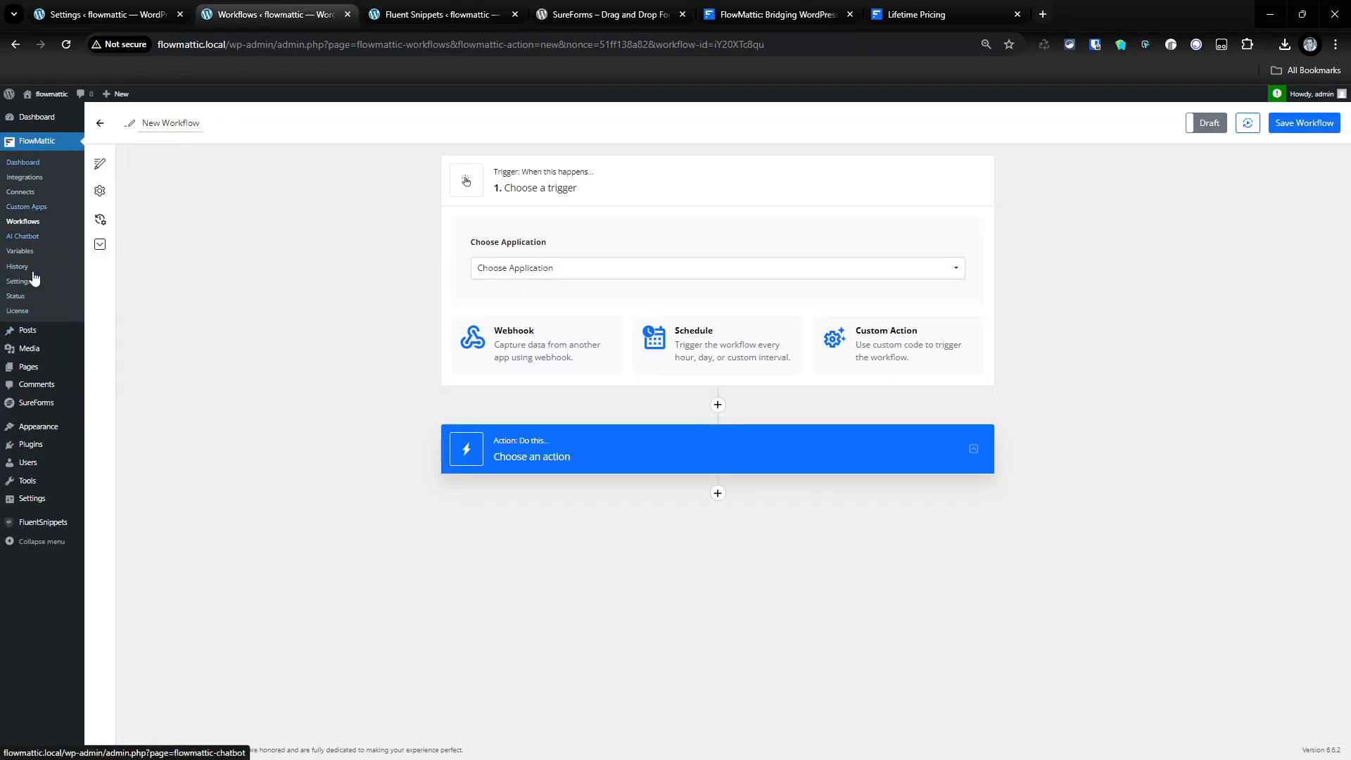
left_click(42, 402)
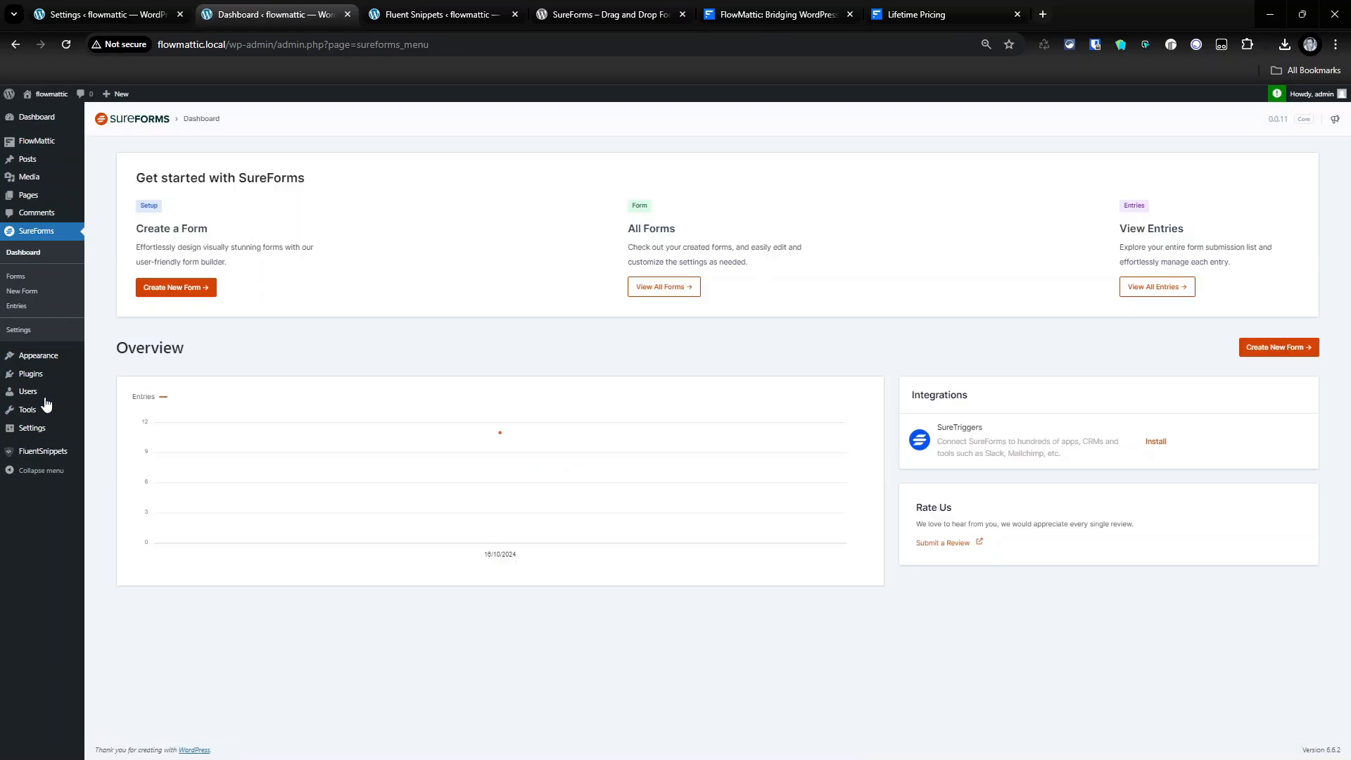
left_click(27, 335)
left_click(150, 252)
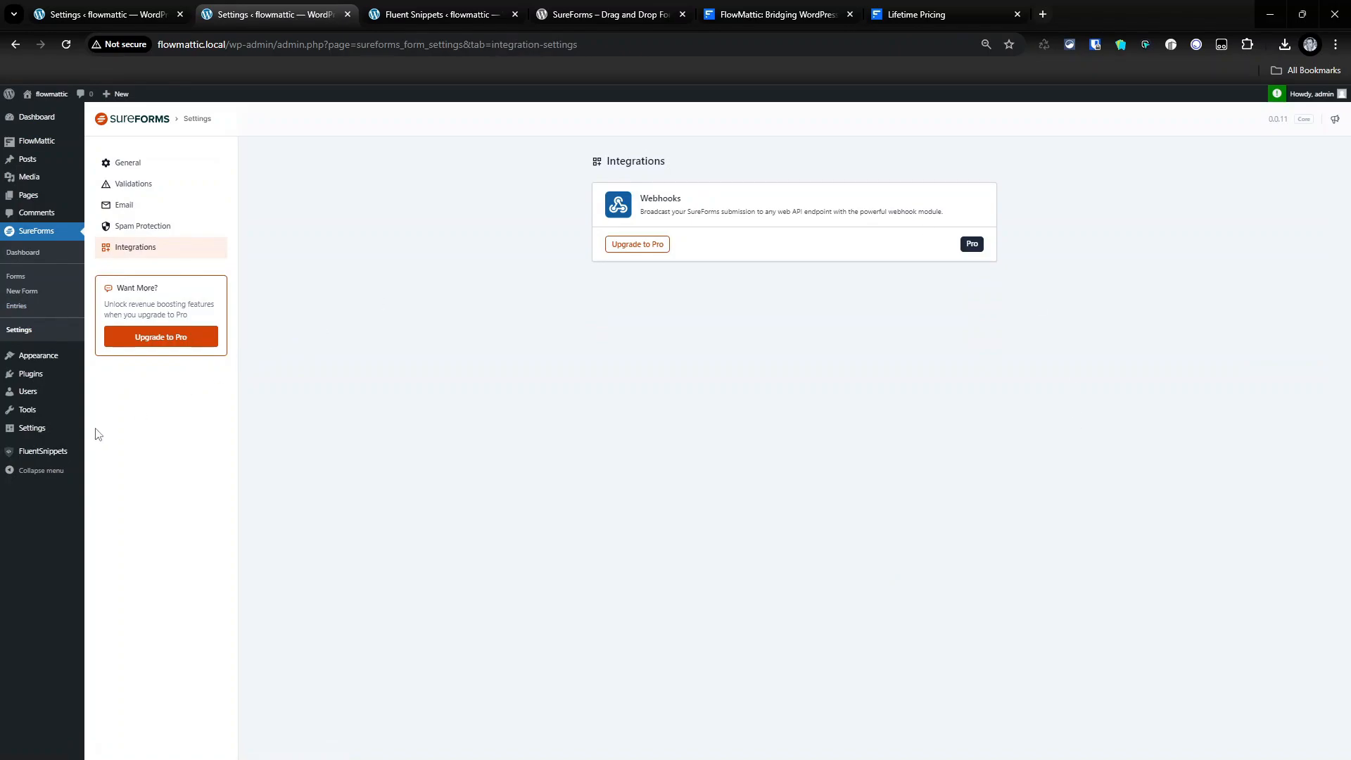
left_click(36, 374)
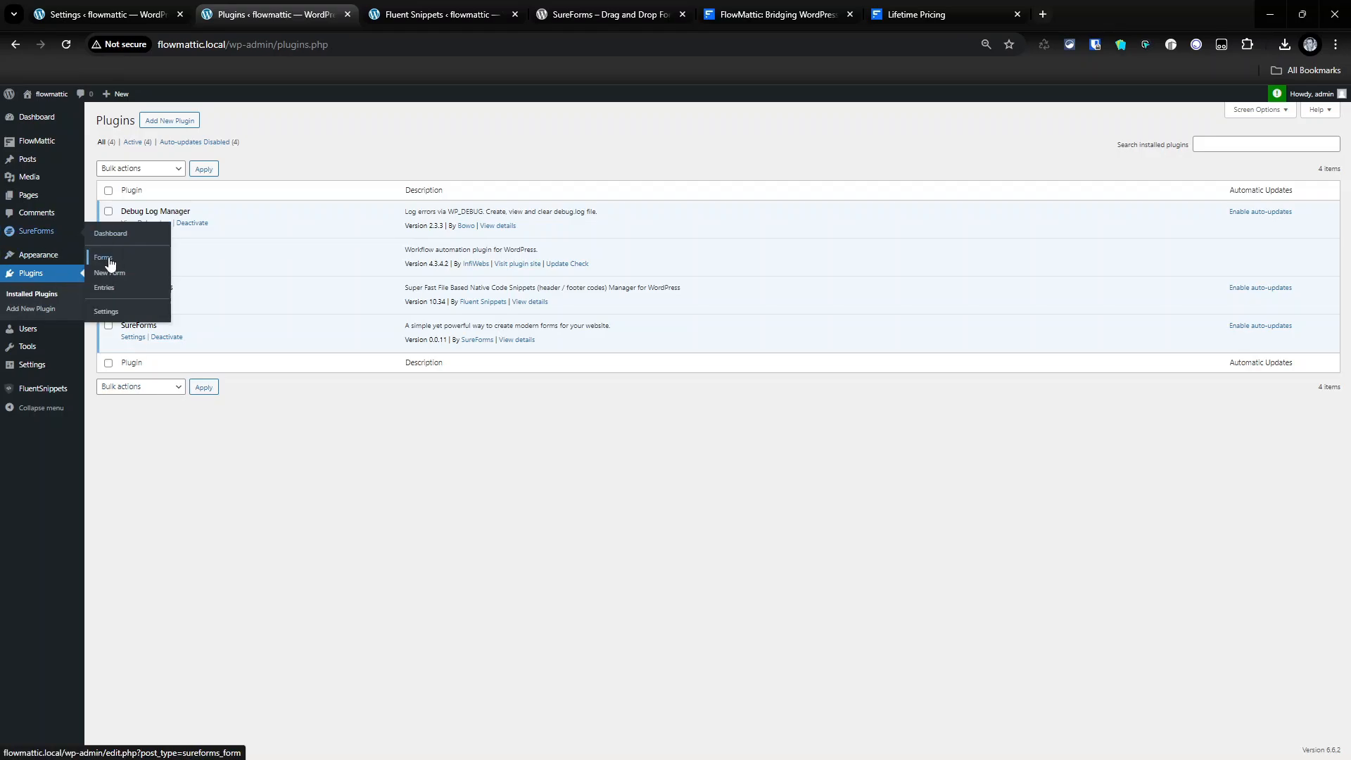
left_click(107, 256)
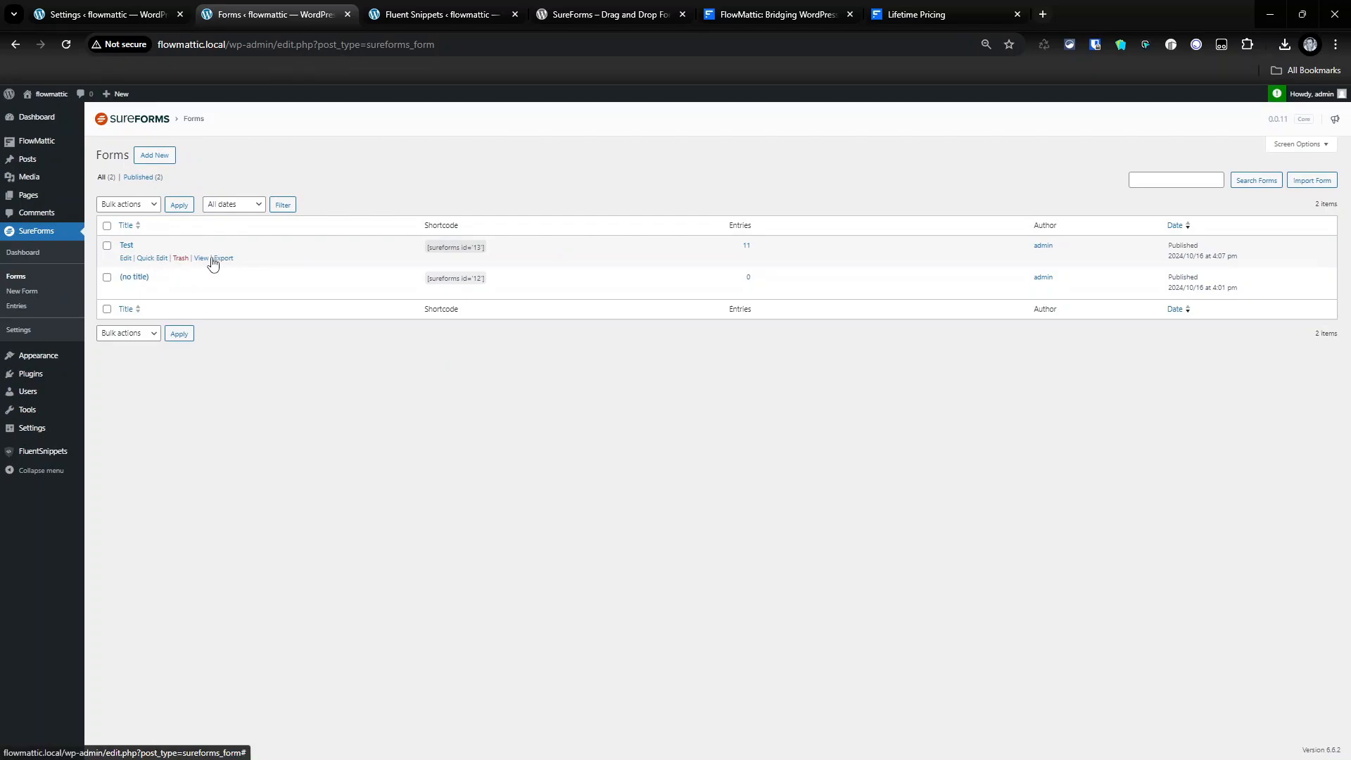
- Open the Test form in a new tab, check its Name field, then go to the FlowMattic dashboard
right_click(204, 258)
left_click(254, 272)
left_click(417, 14)
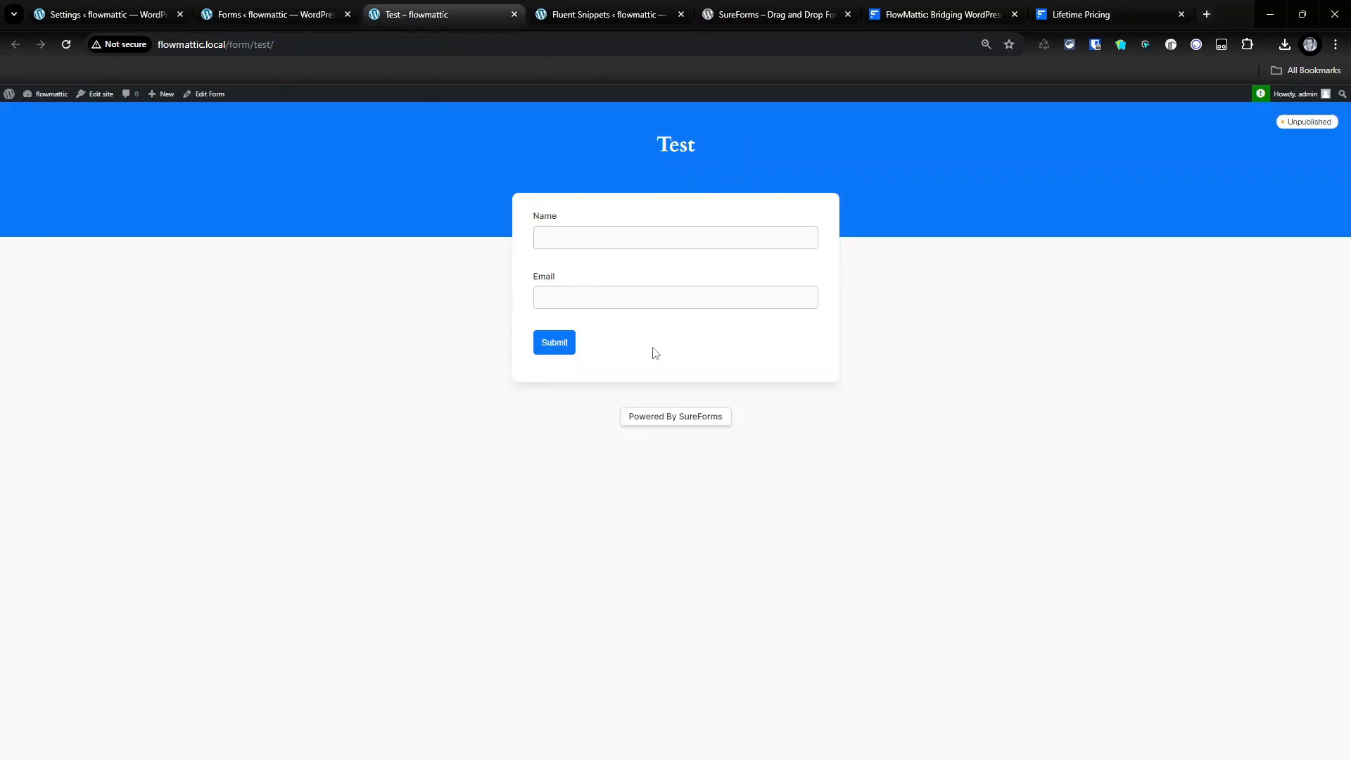
left_click(662, 239)
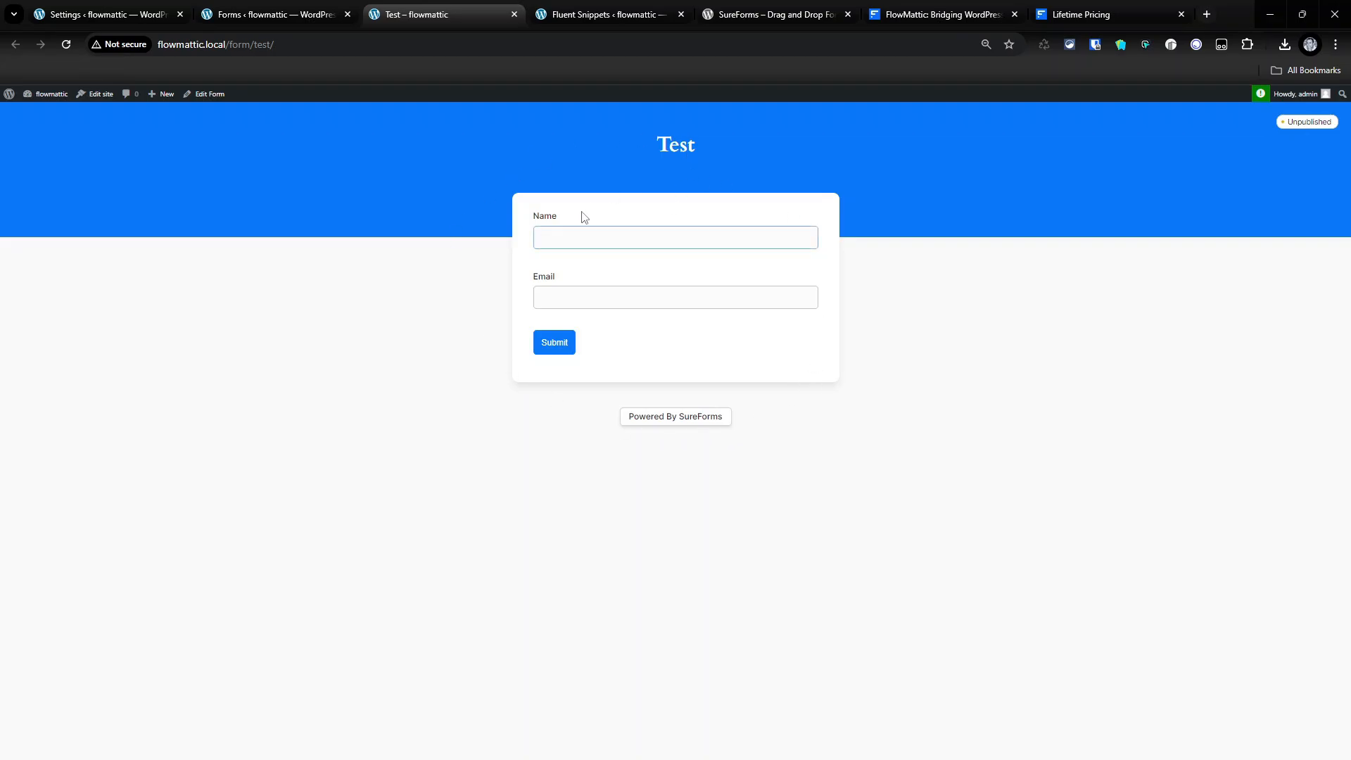
left_click(277, 14)
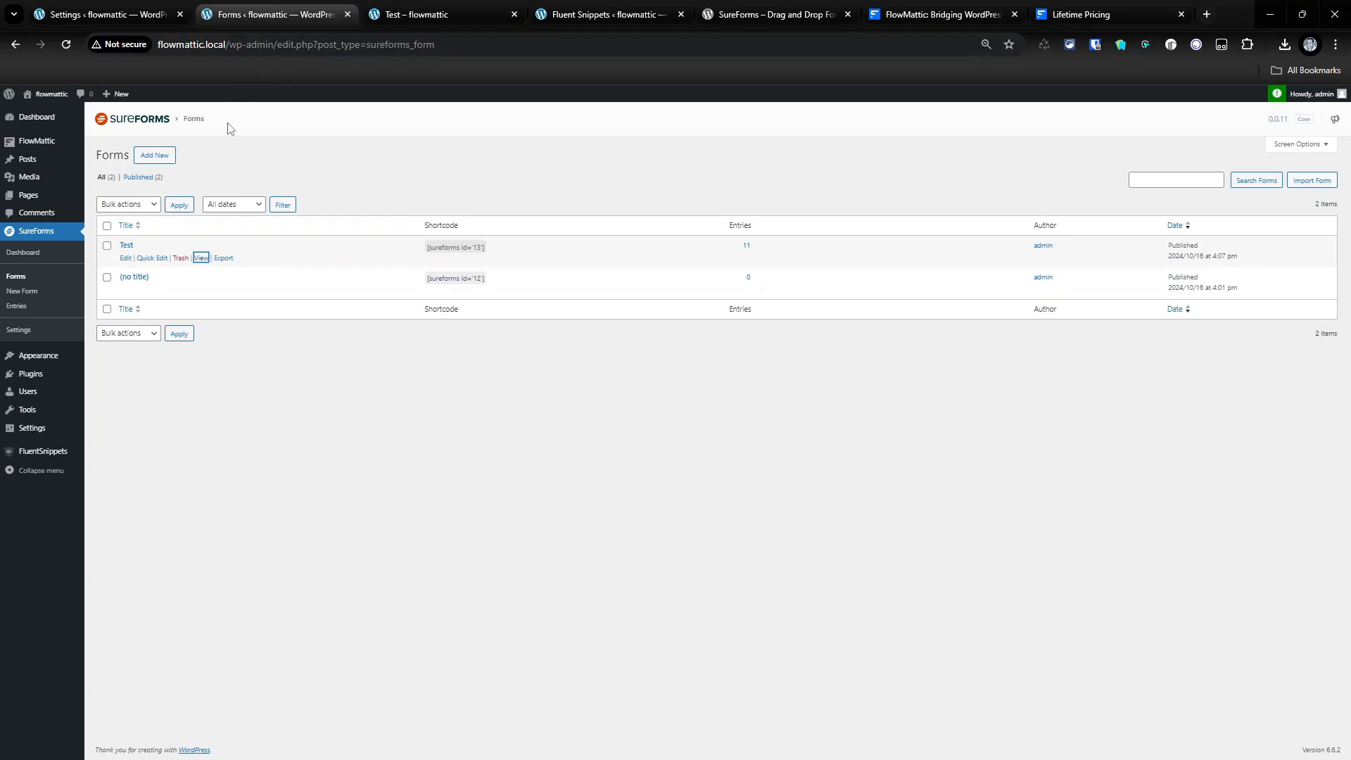
left_click(42, 150)
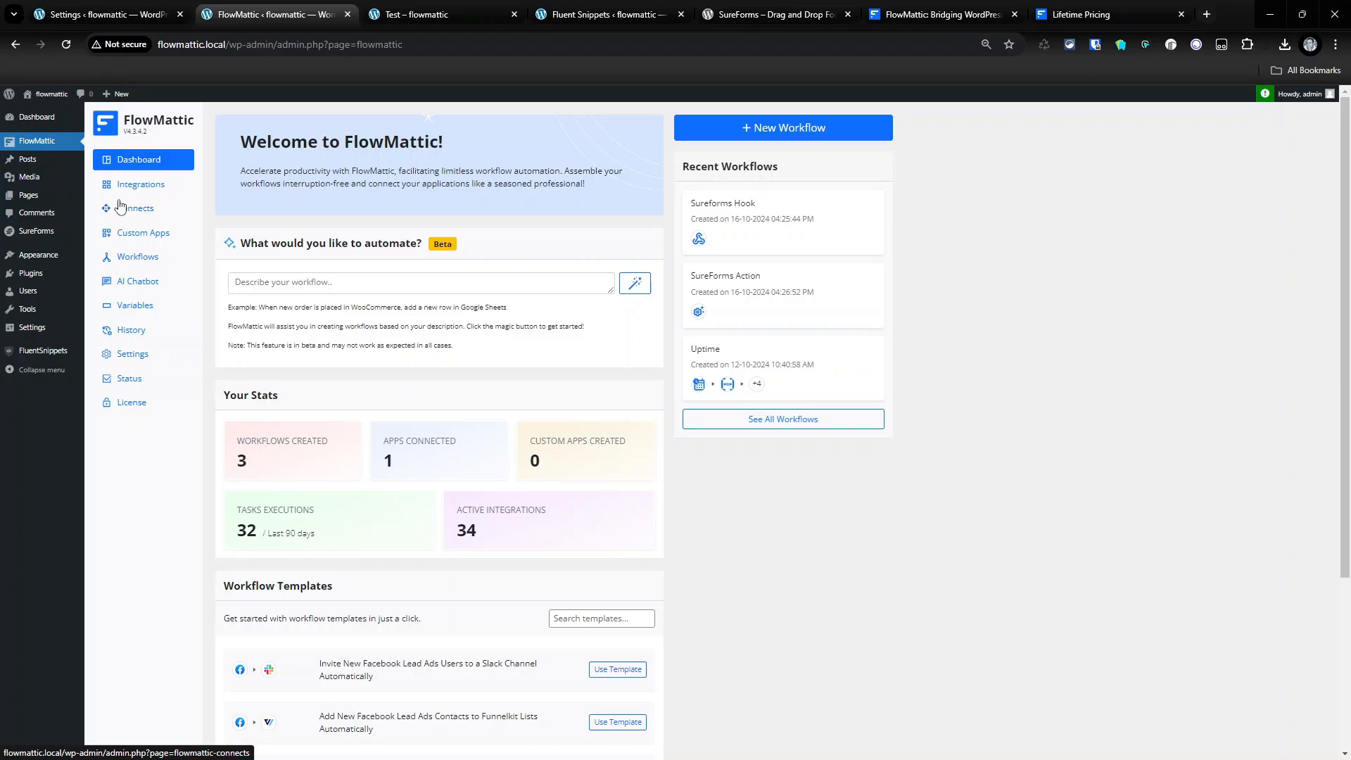
- Open the SureForms Action workflow and select its workflow ID INgXLTsnkP in the do_action code
left_click(137, 219)
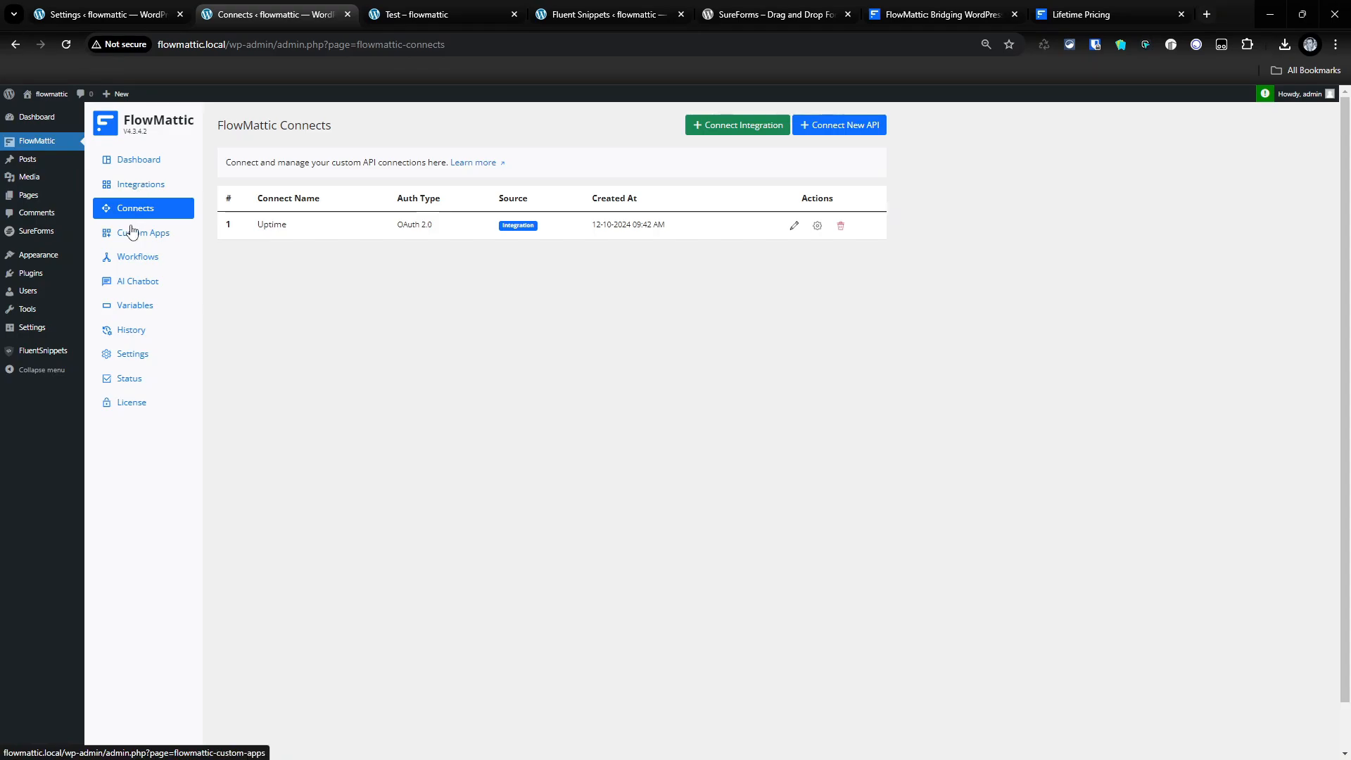
left_click(144, 260)
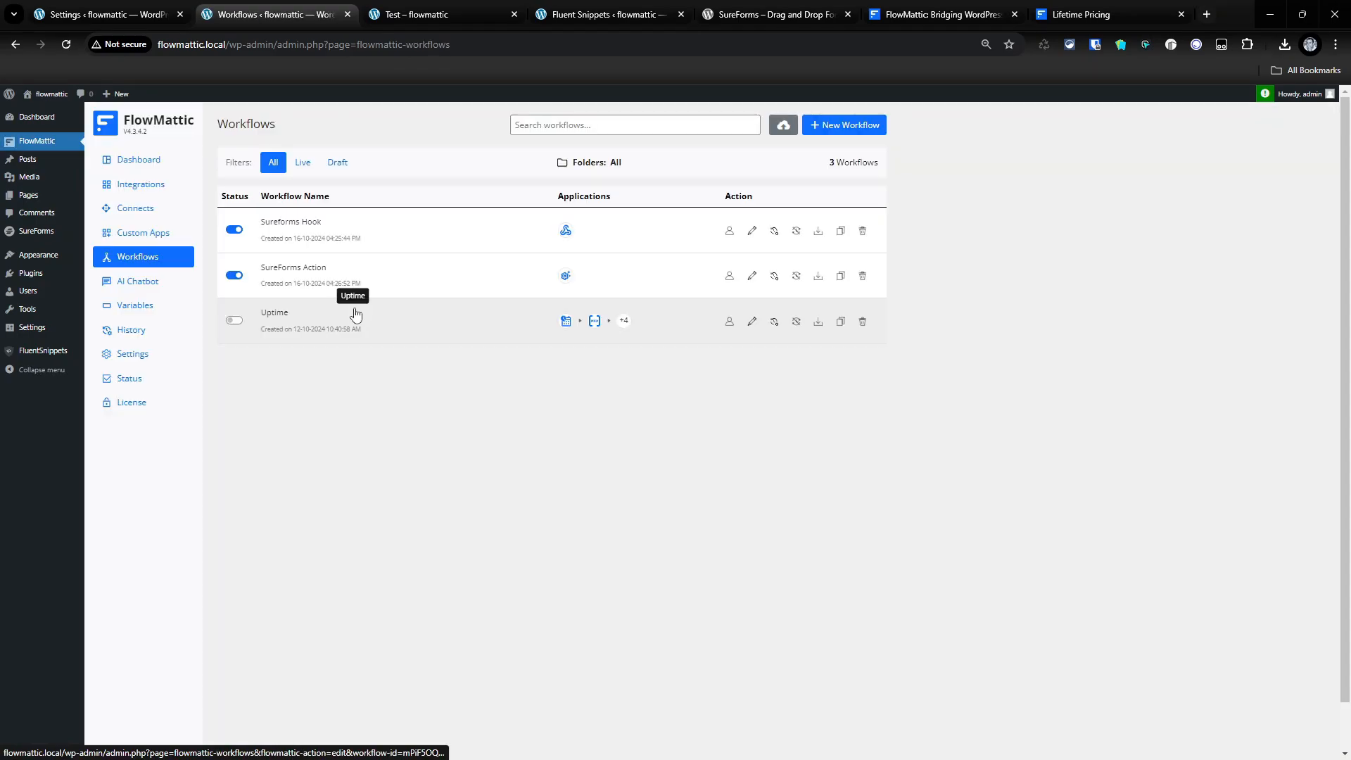
left_click(292, 274)
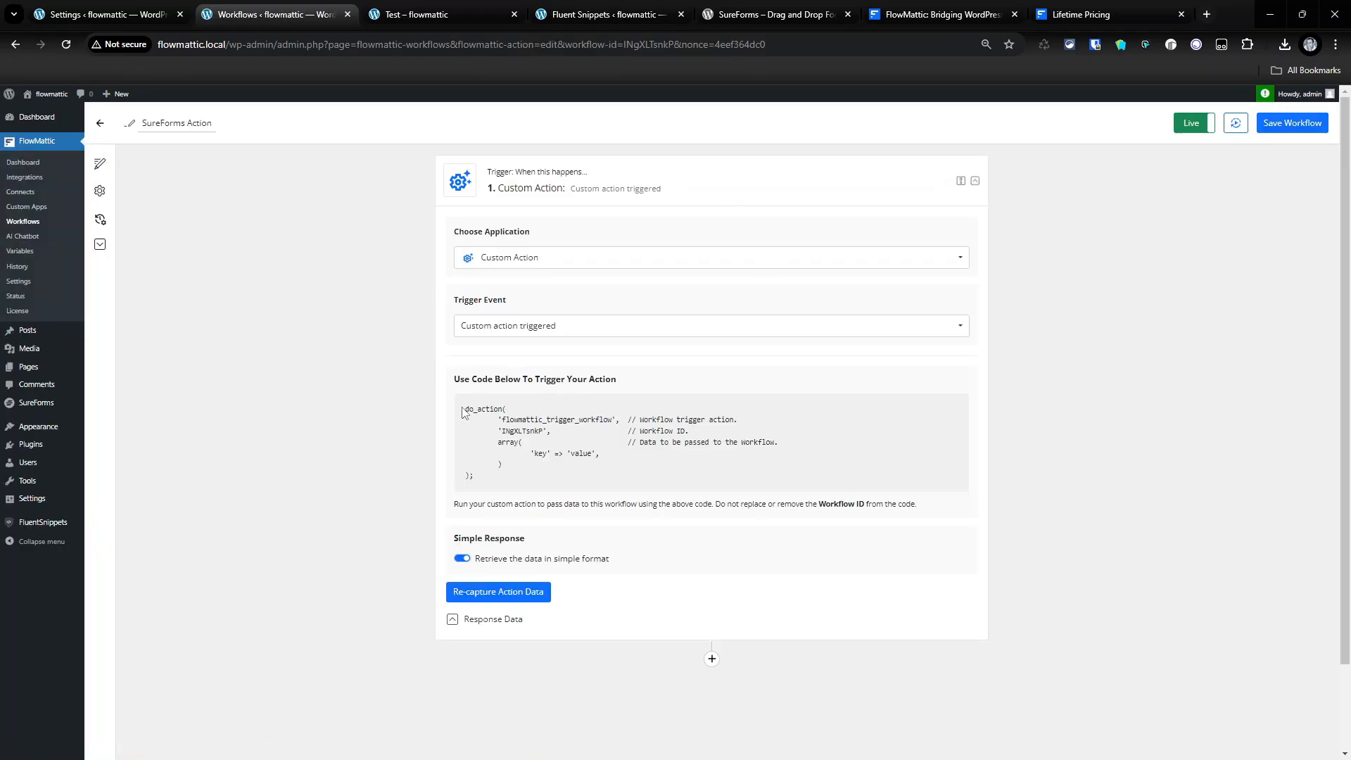
left_click_drag(462, 408, 548, 470)
left_click(683, 453)
double_click(542, 432)
- Open the FluentSnippets snippet list in a new tab
right_click(45, 526)
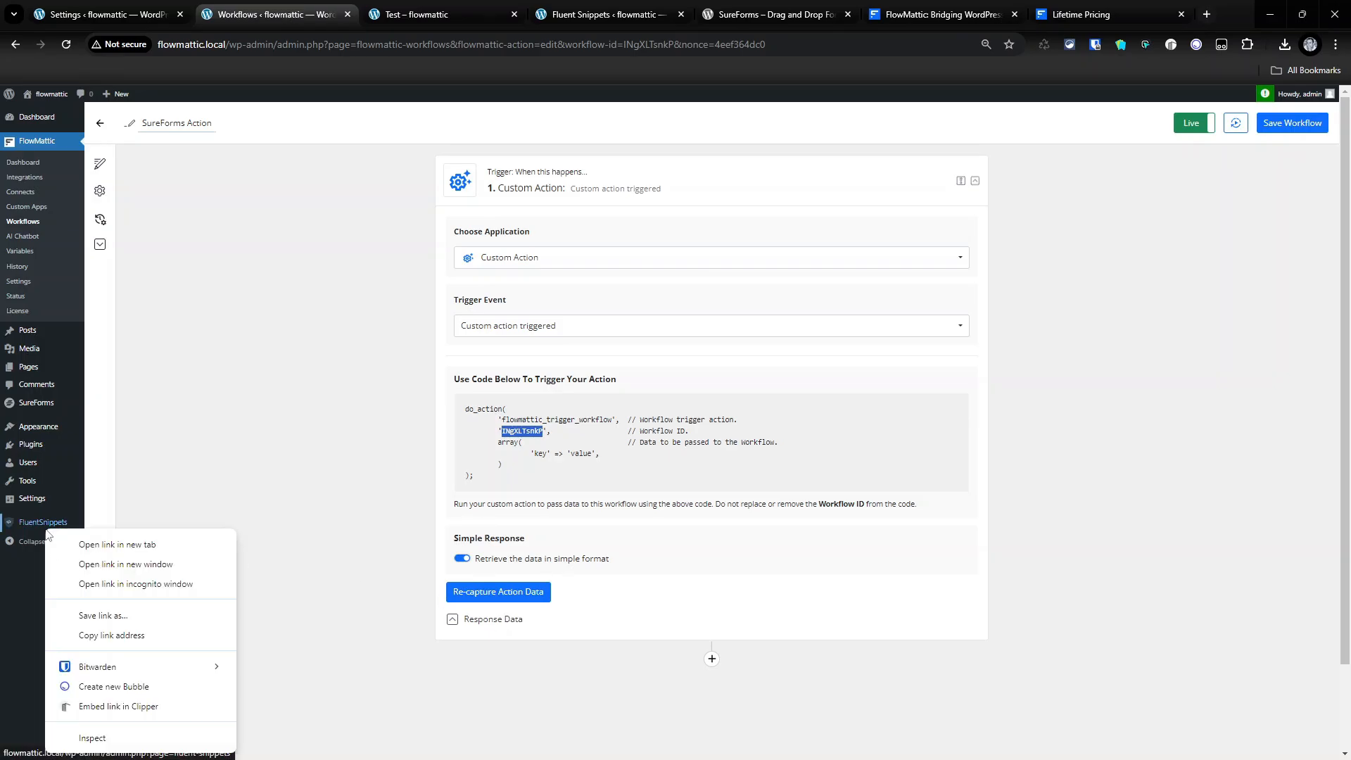
left_click(110, 545)
key("ctrl+Tab")
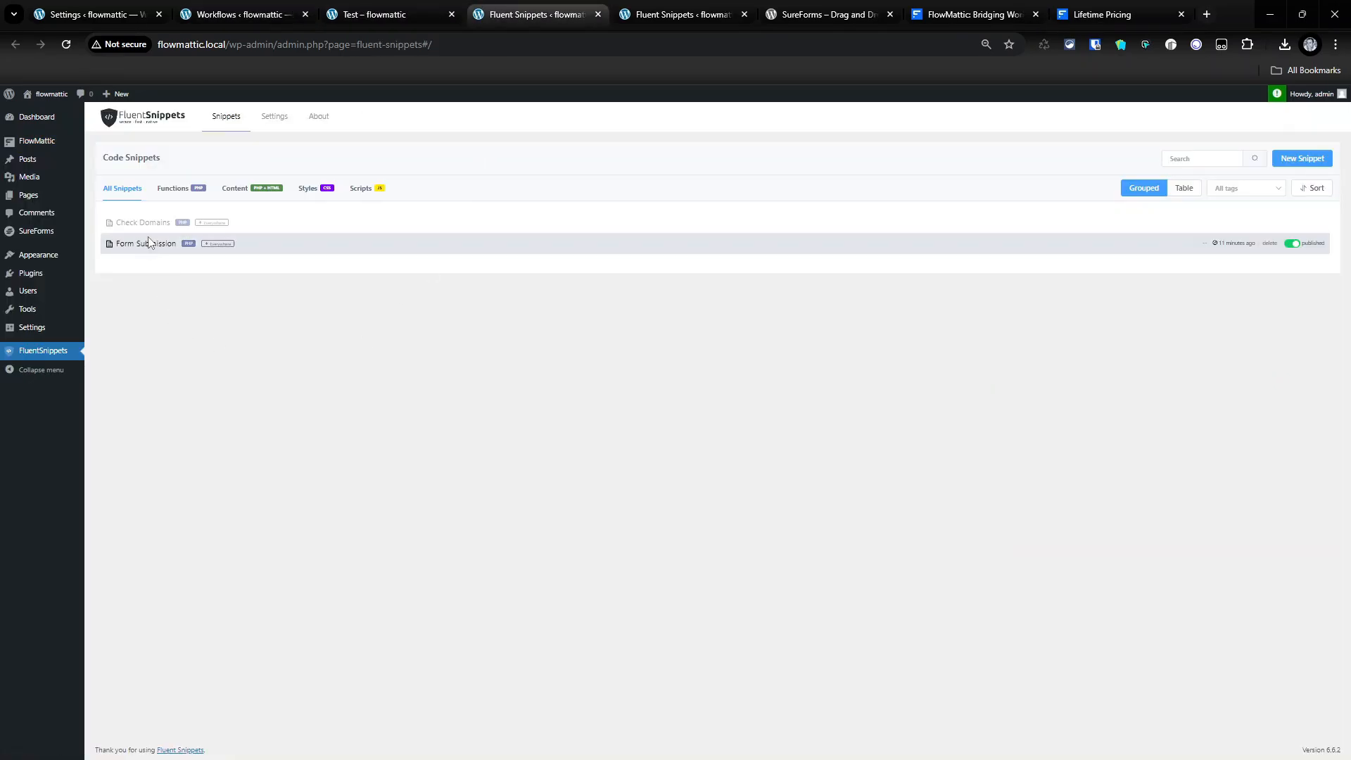
- Open the Form Submission snippet and scroll its PHP code up to line 1
left_click(143, 246)
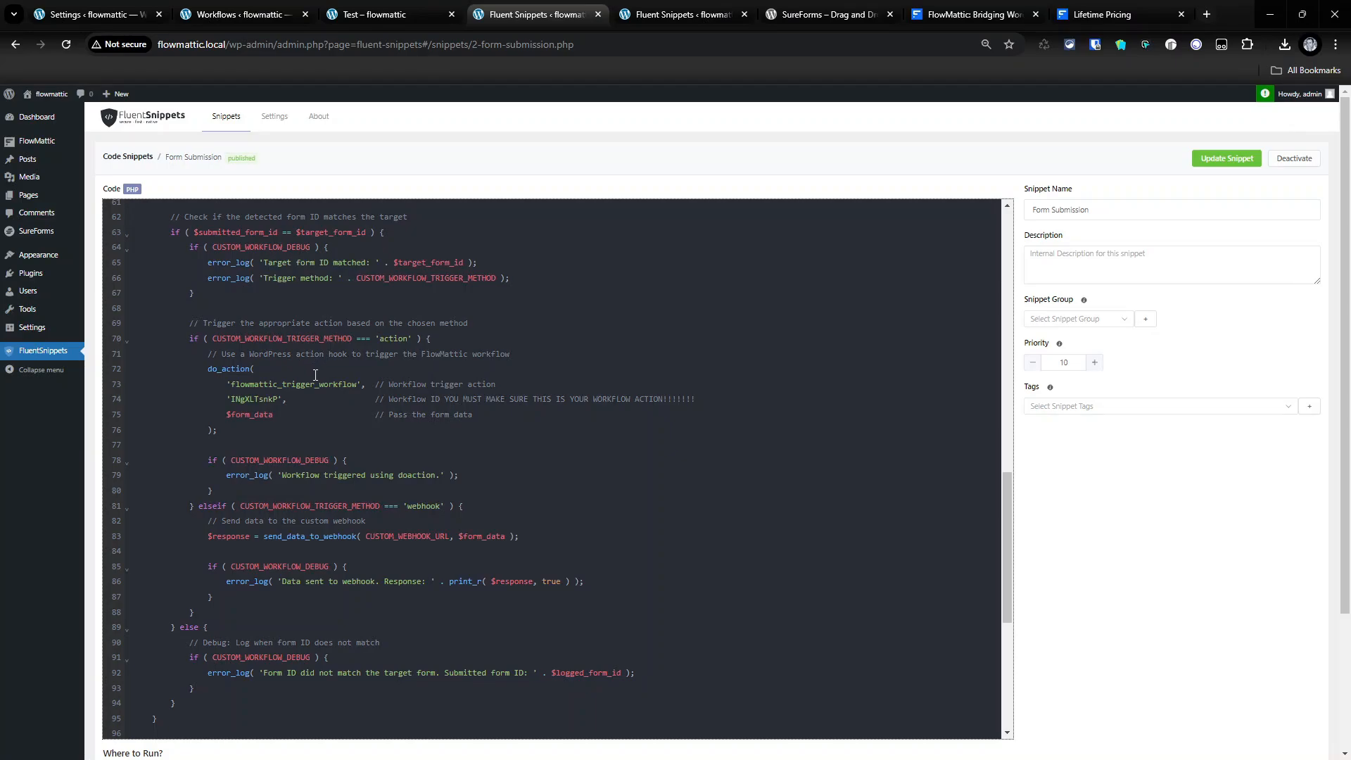
scroll(351, 446, "up", 15)
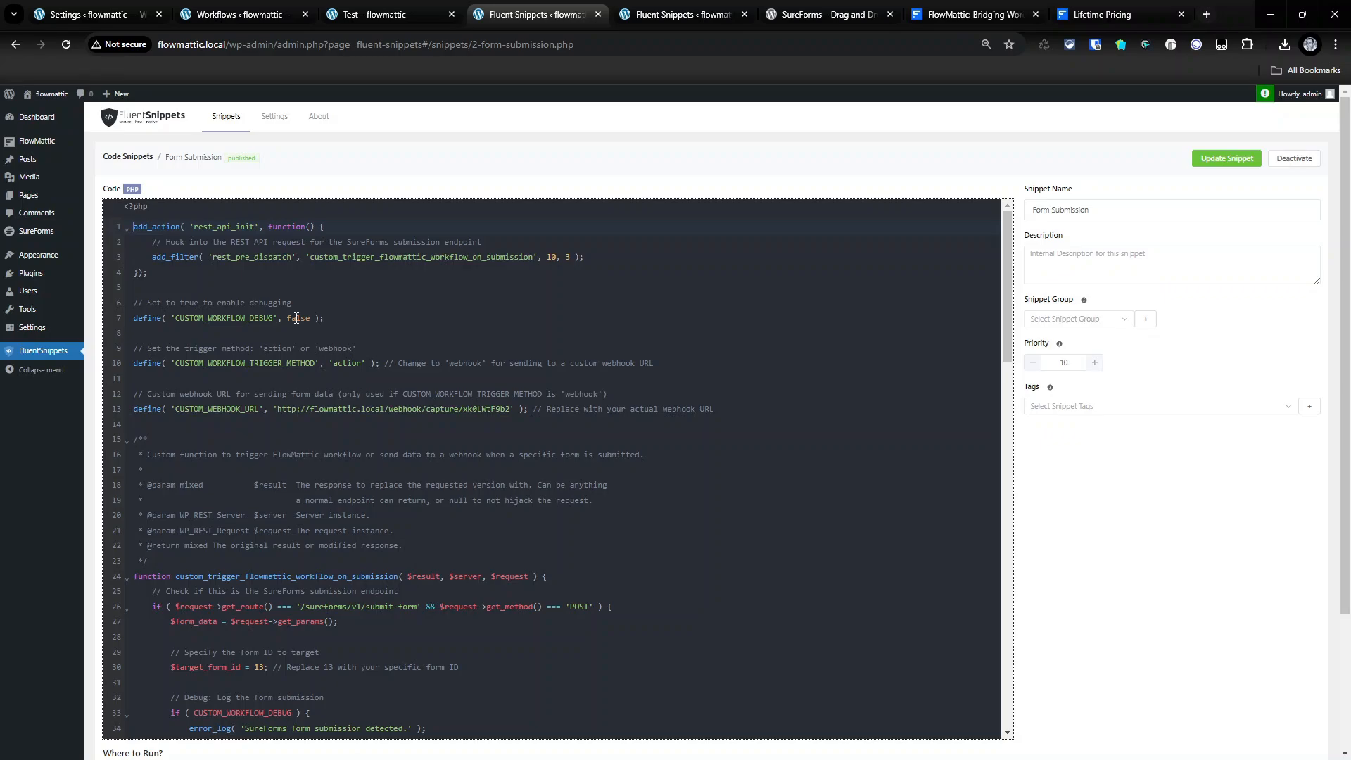
- View the Debug Log Manager's log entries, then go back to the FlowMattic workflow
left_click(257, 14)
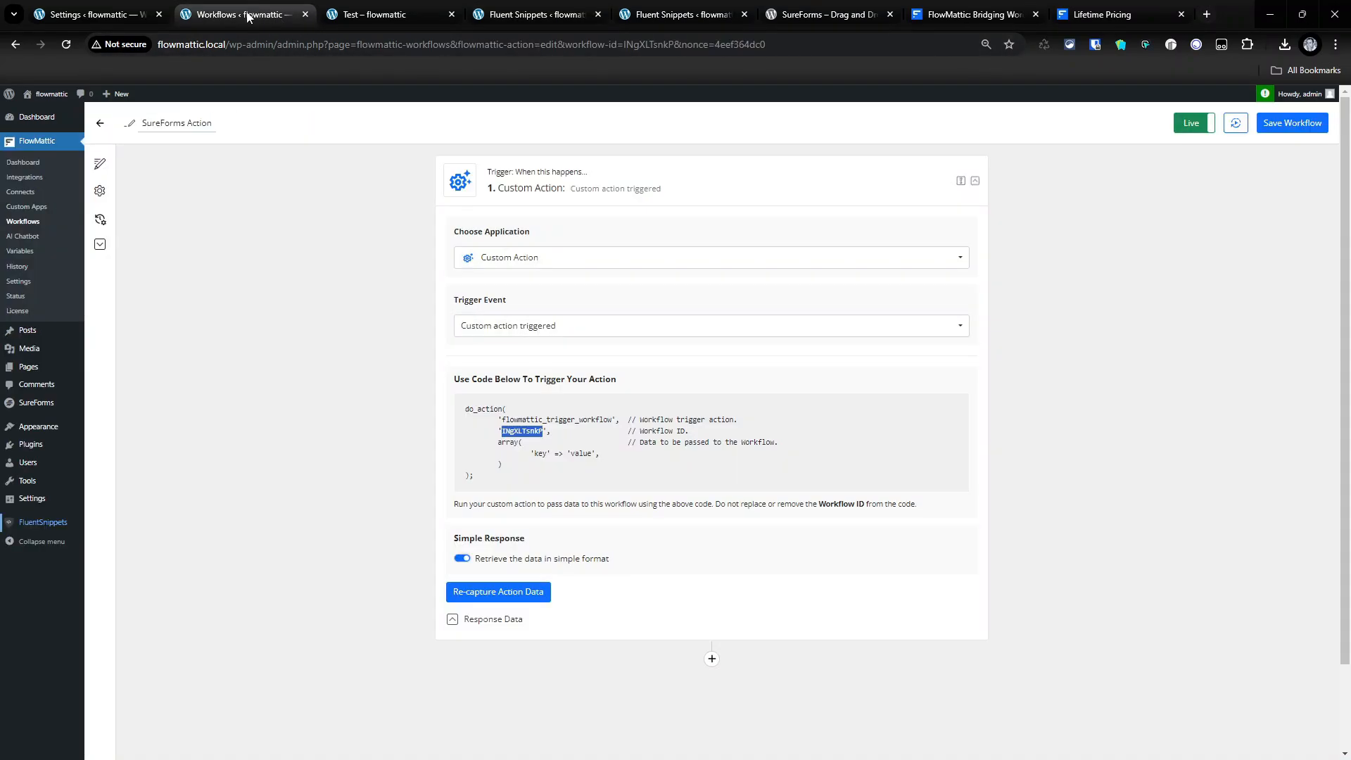
left_click(31, 444)
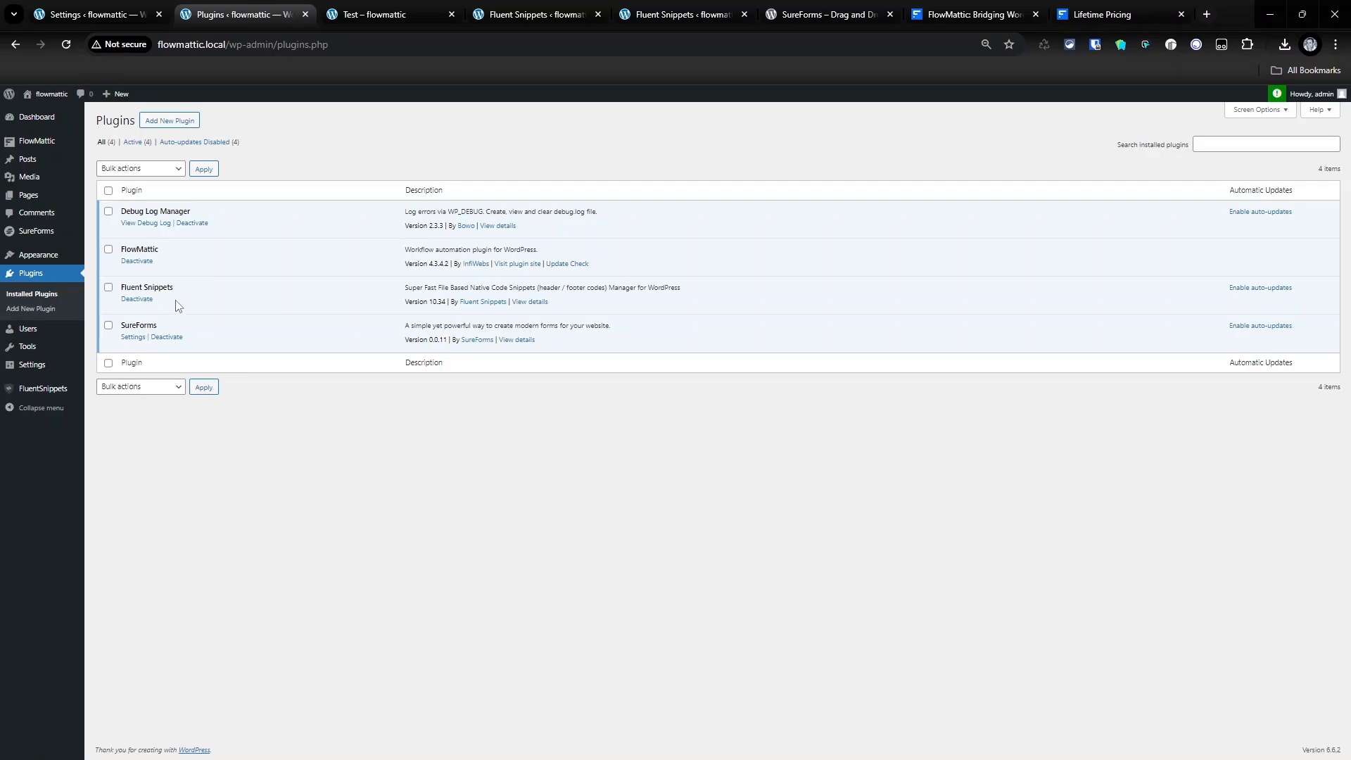
left_click(131, 224)
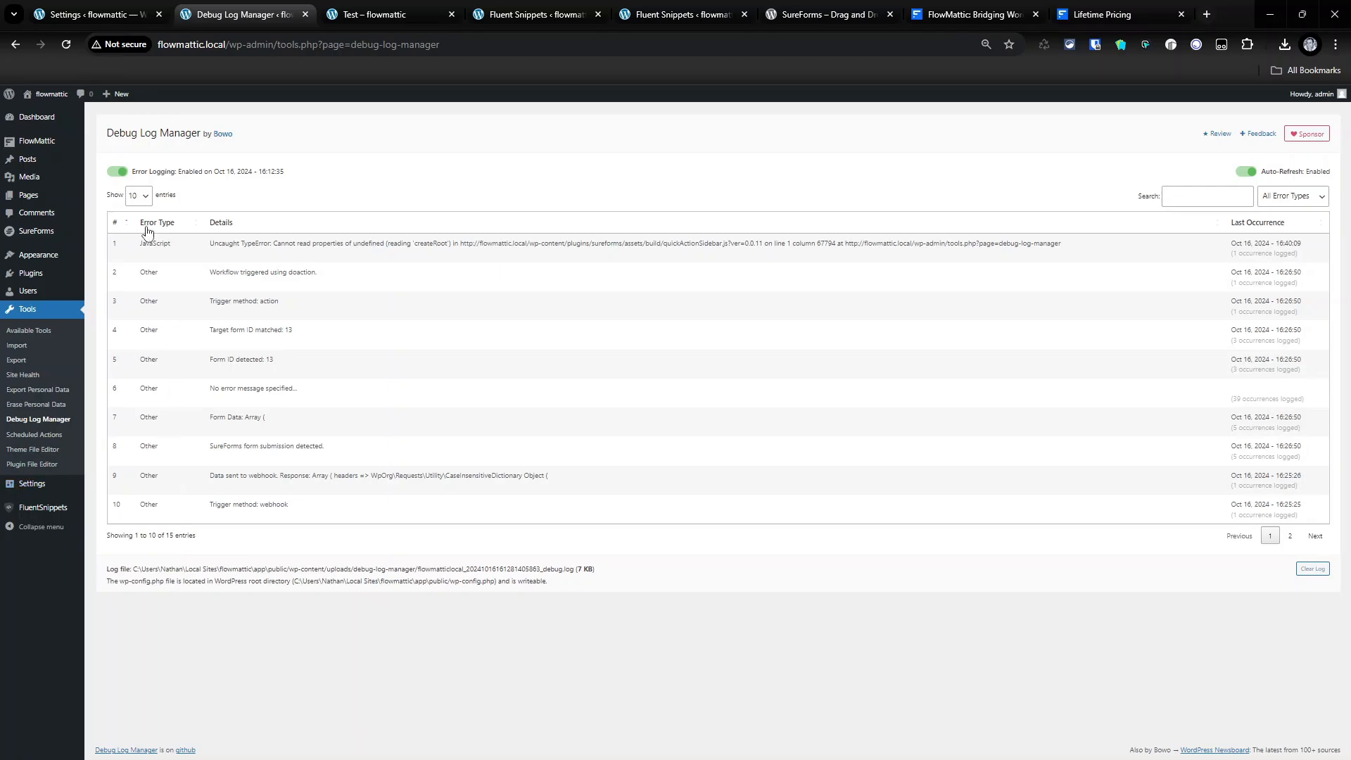
left_click(16, 44)
left_click(15, 44)
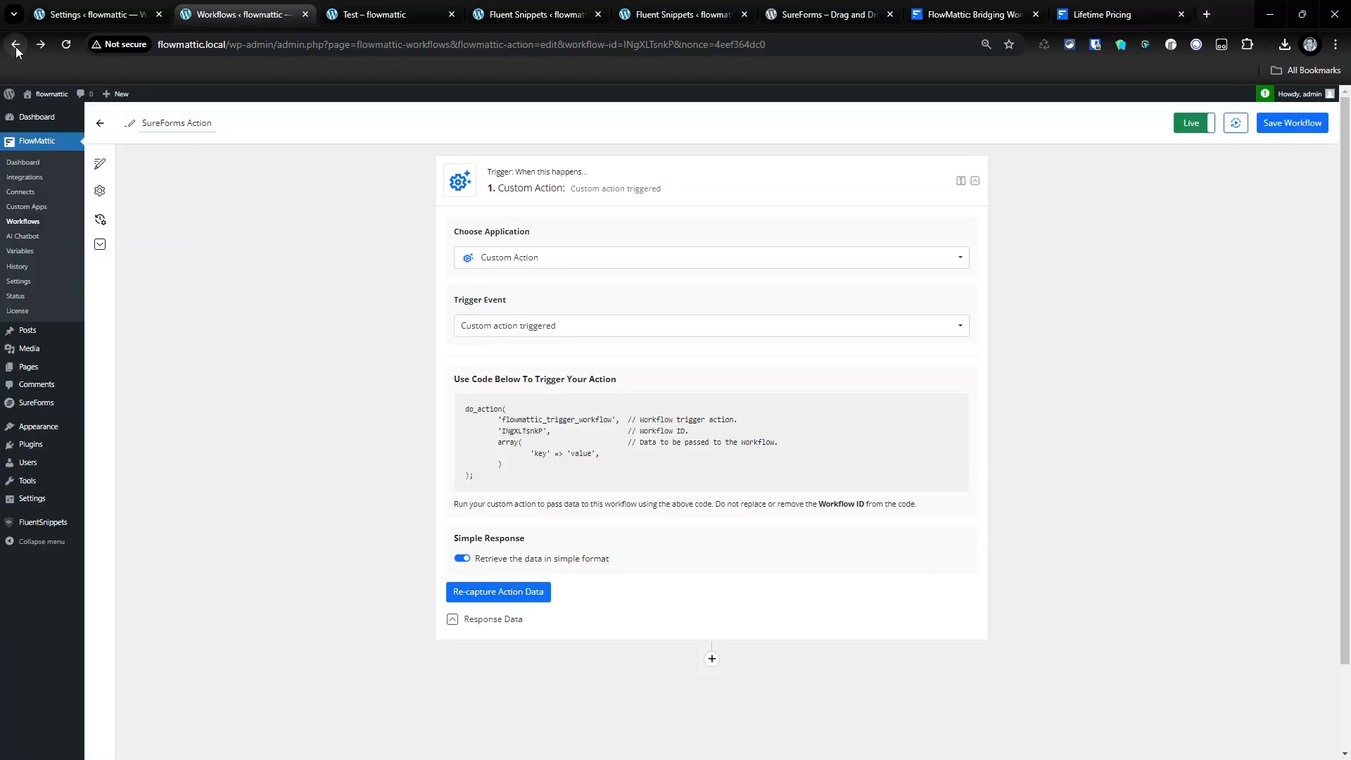
- Compare the two Form Submission snippet tabs and close the older one without the webhook setting
left_click(679, 14)
scroll(348, 508, "up", 10)
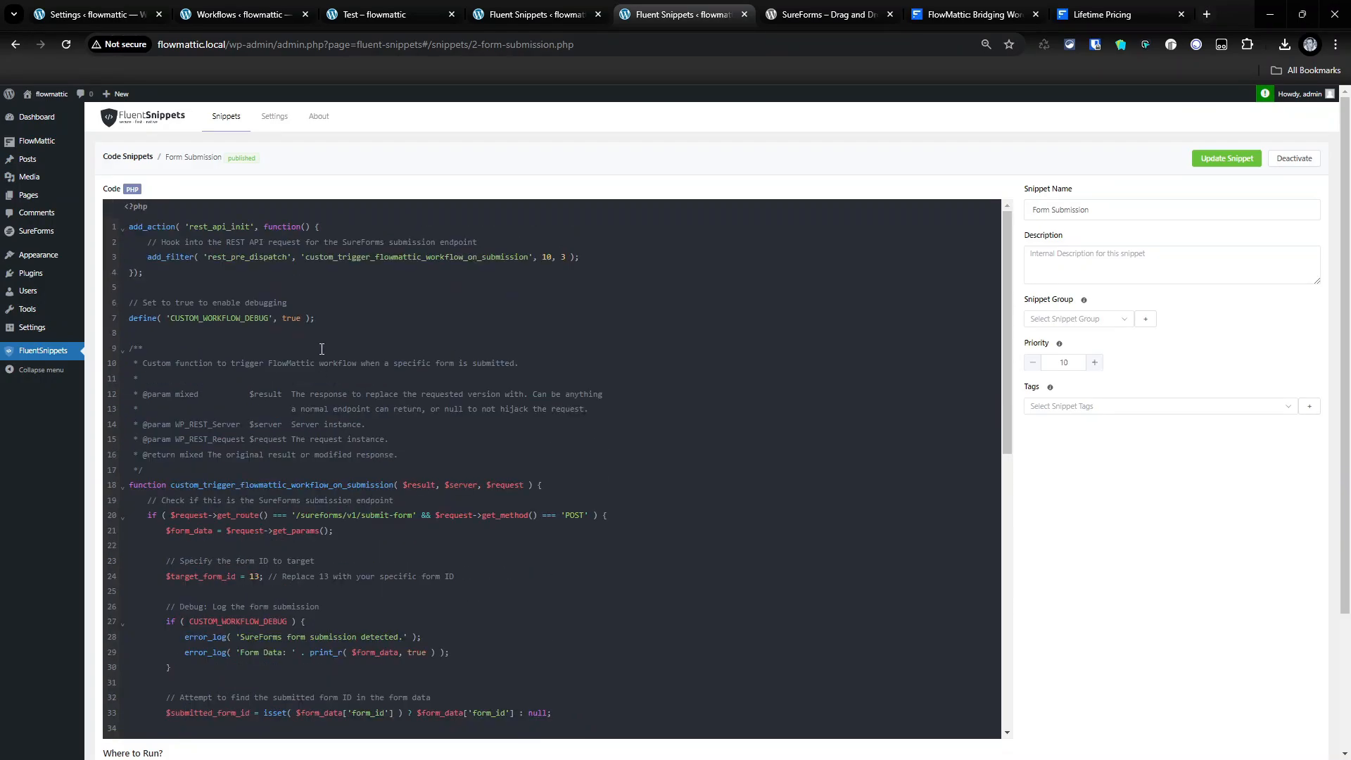
left_click(536, 13)
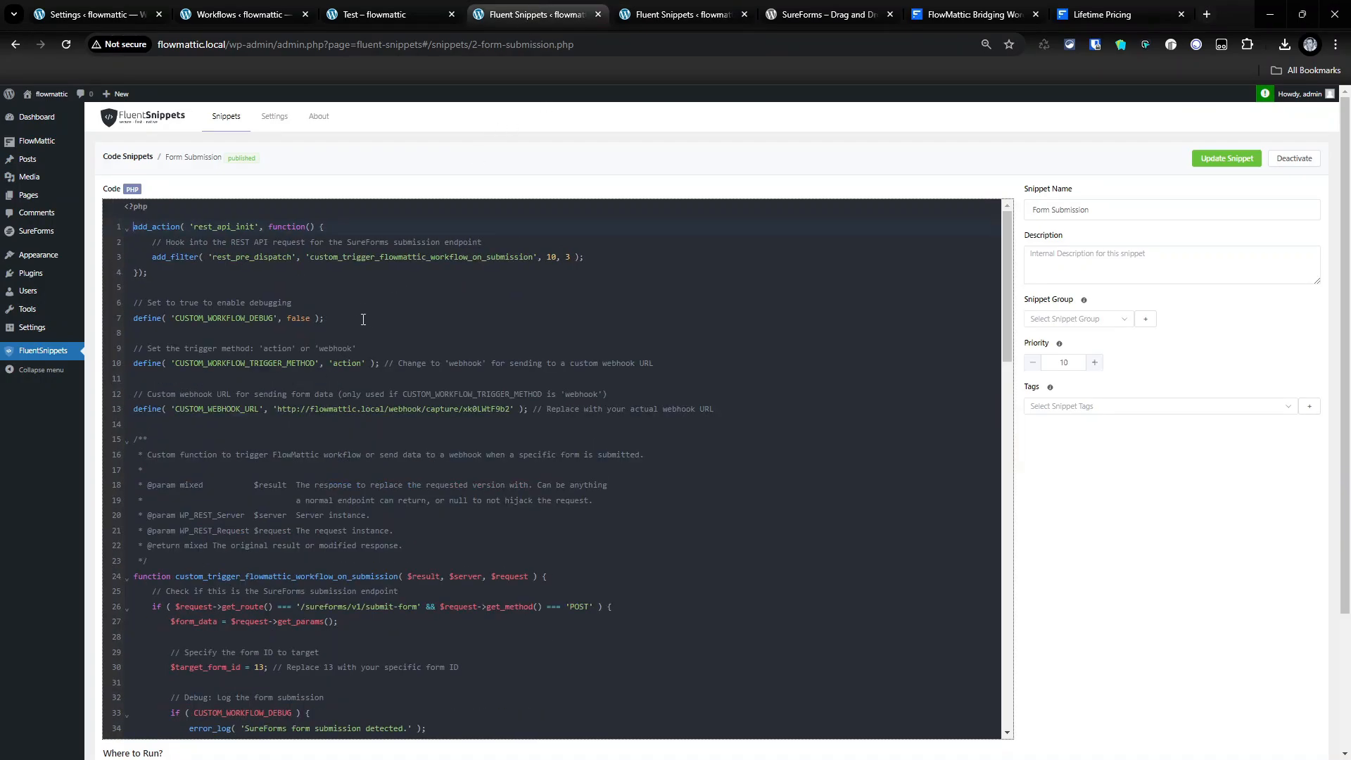
left_click(745, 14)
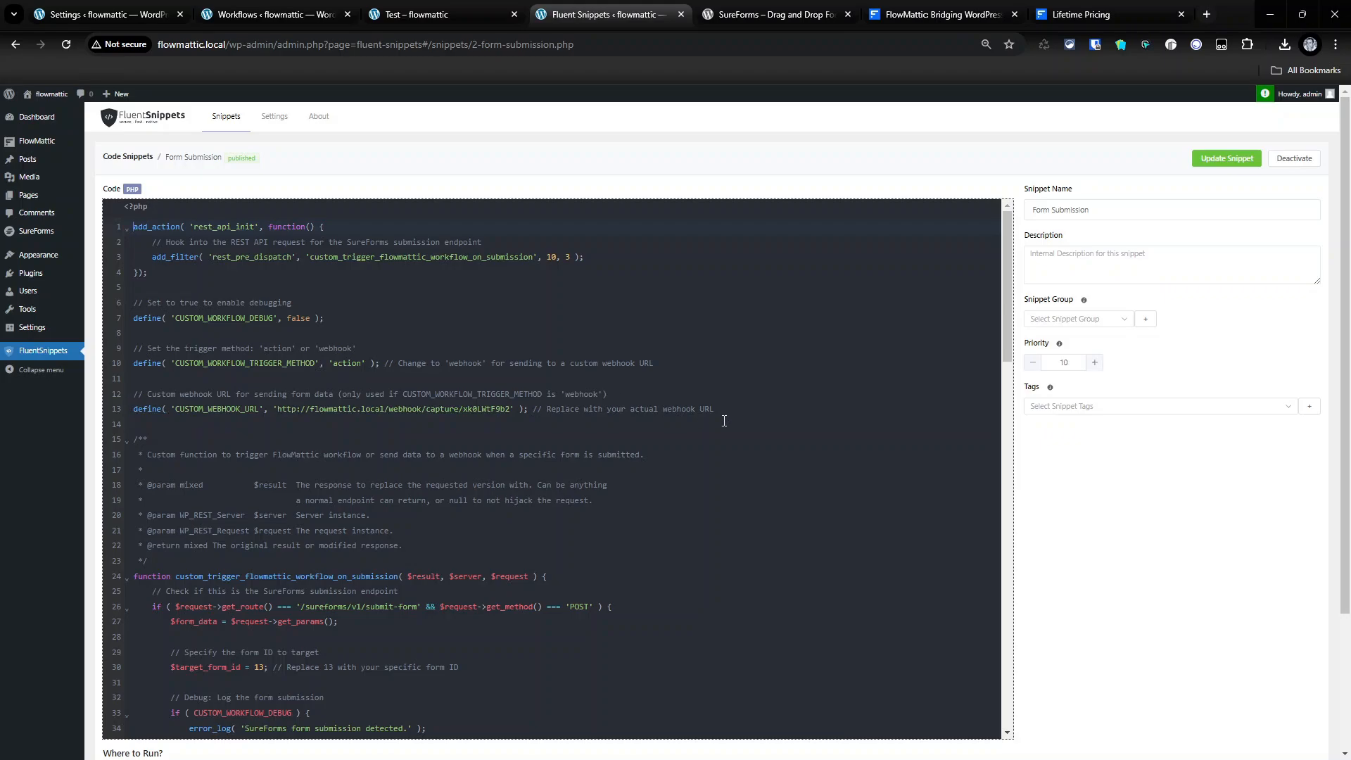
scroll(226, 518, "down", 1)
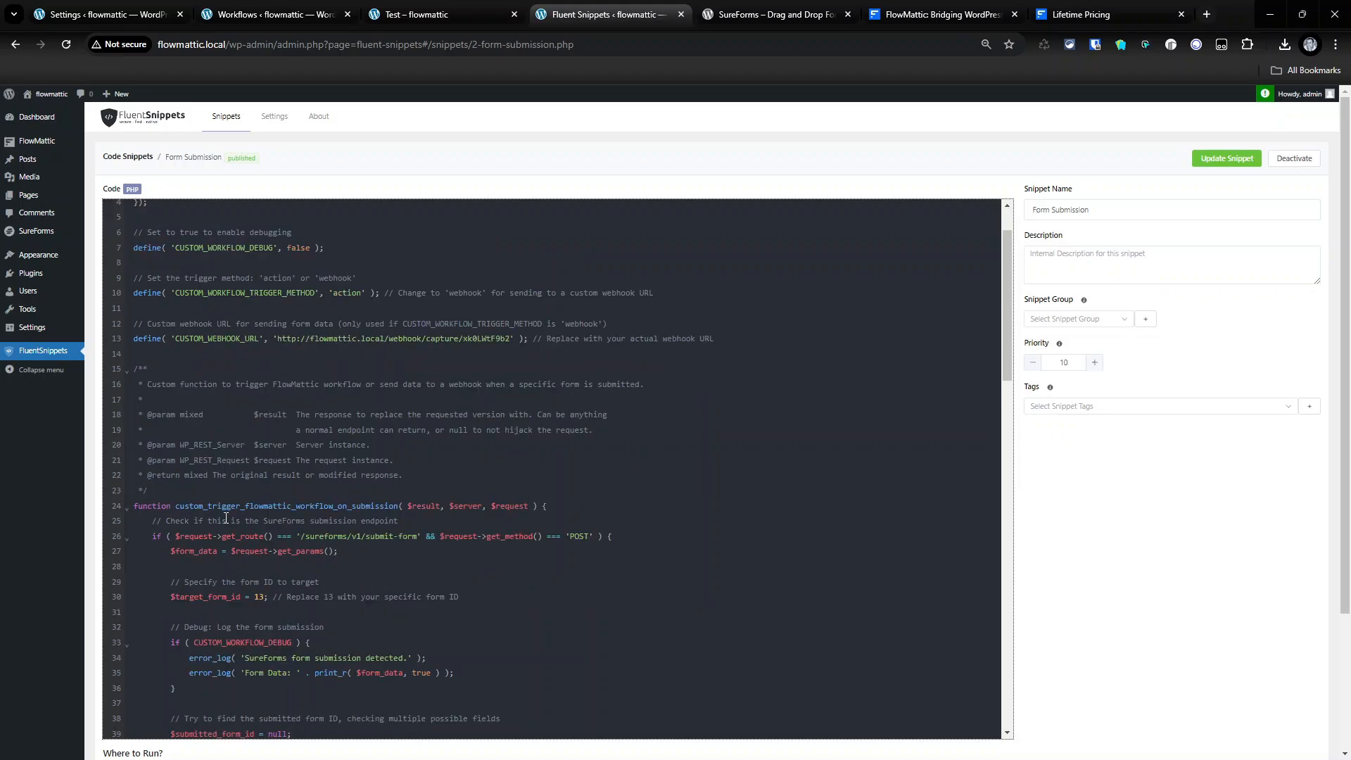
scroll(225, 518, "down", 1)
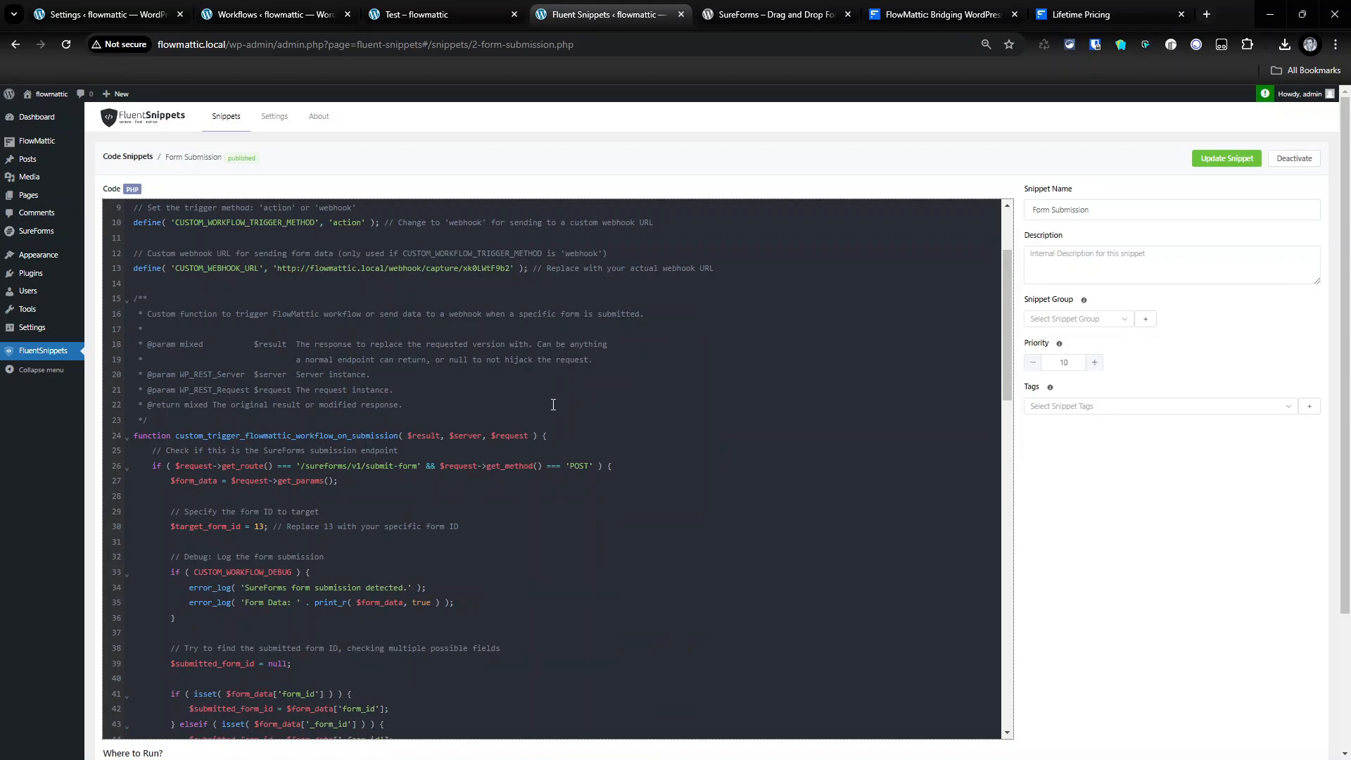
left_click_drag(156, 528, 294, 529)
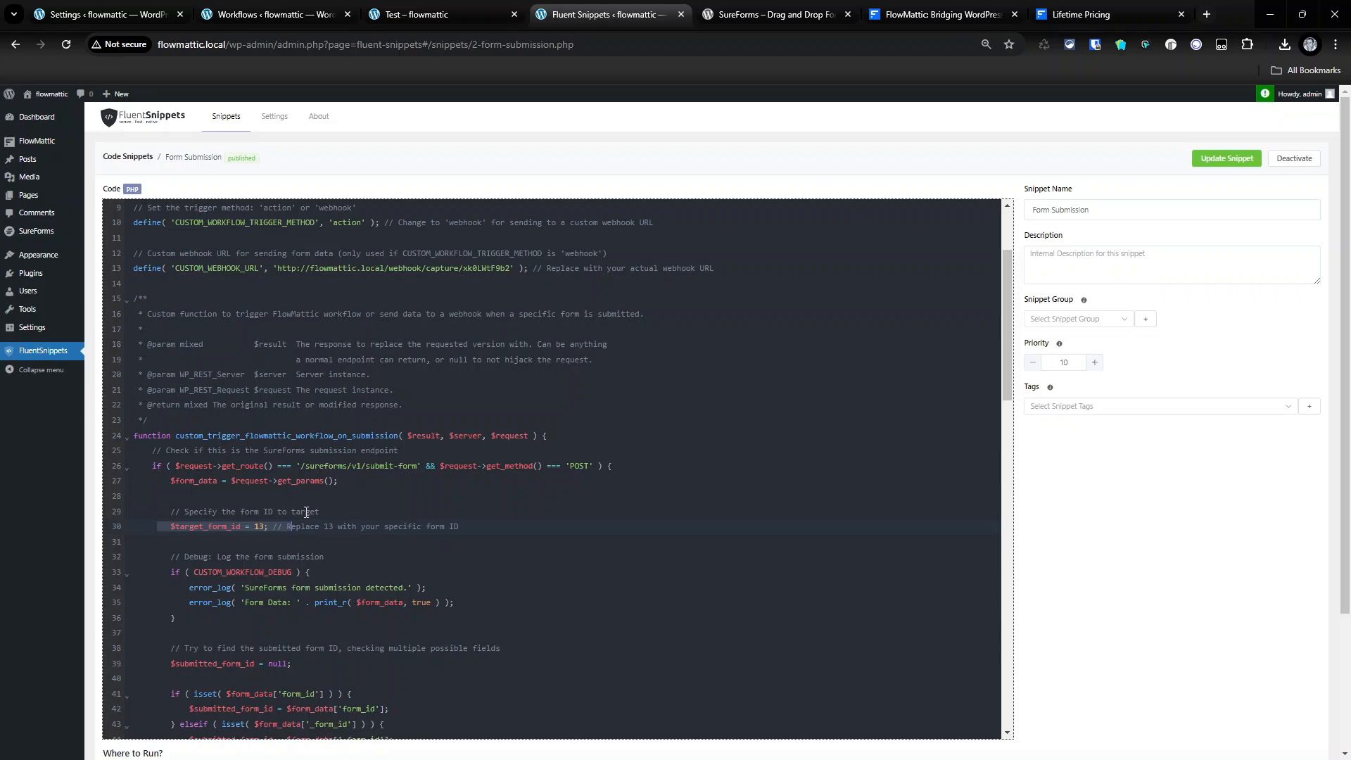
scroll(391, 511, "down", 2)
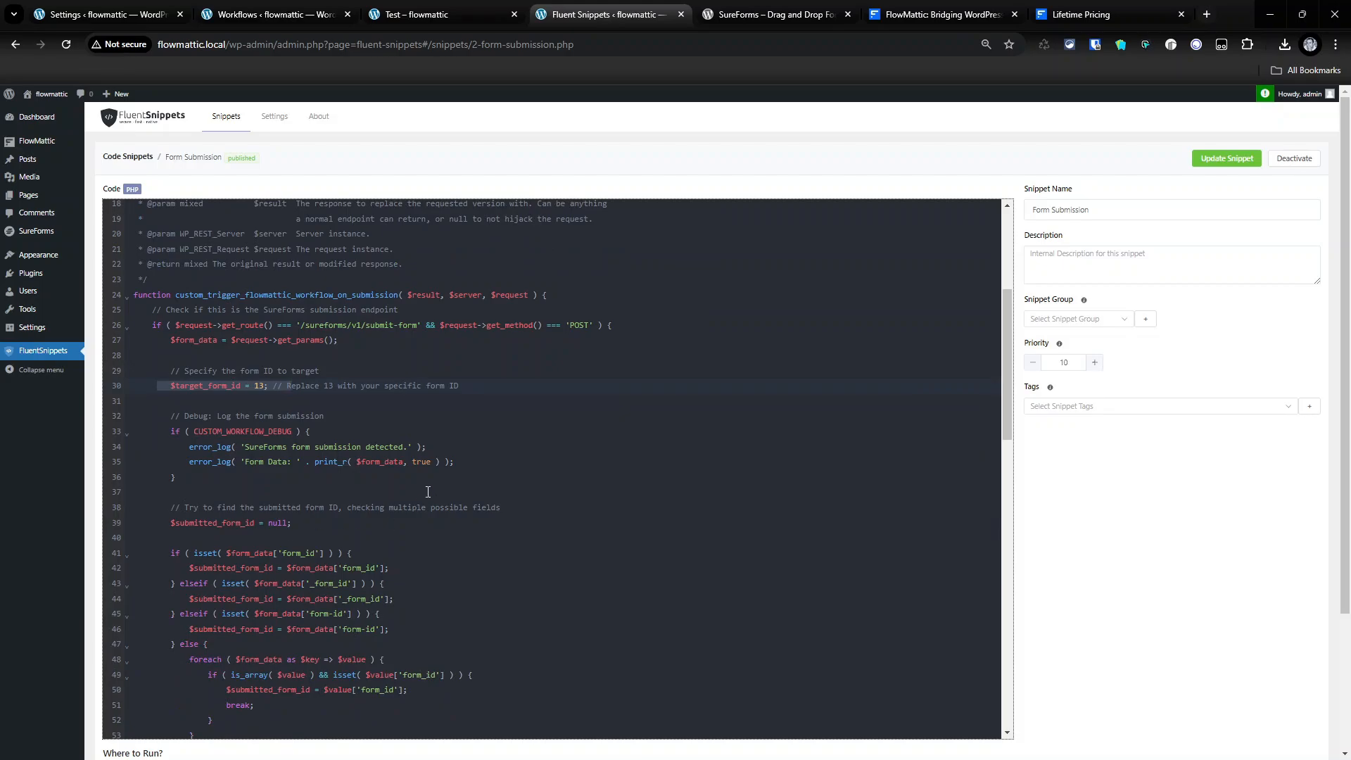
scroll(312, 585, "down", 2)
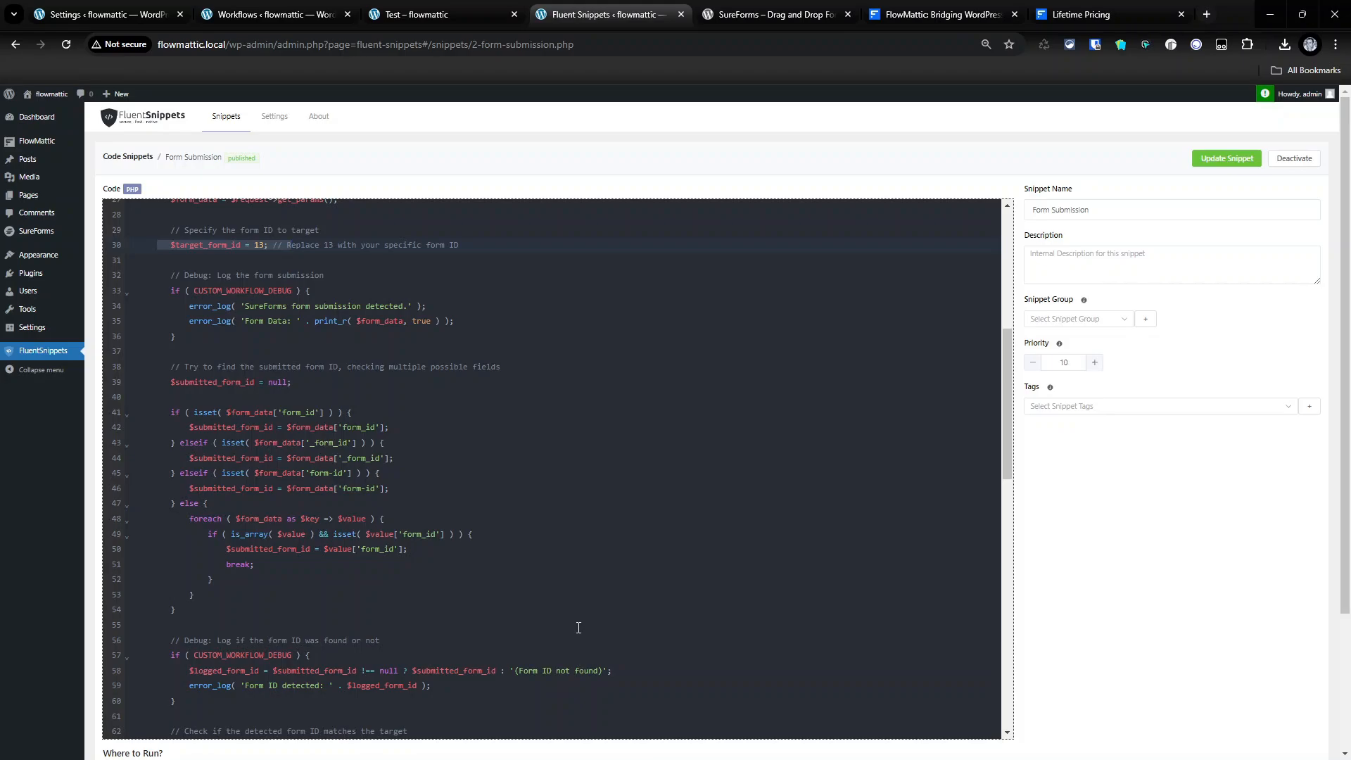
scroll(846, 617, "down", 5)
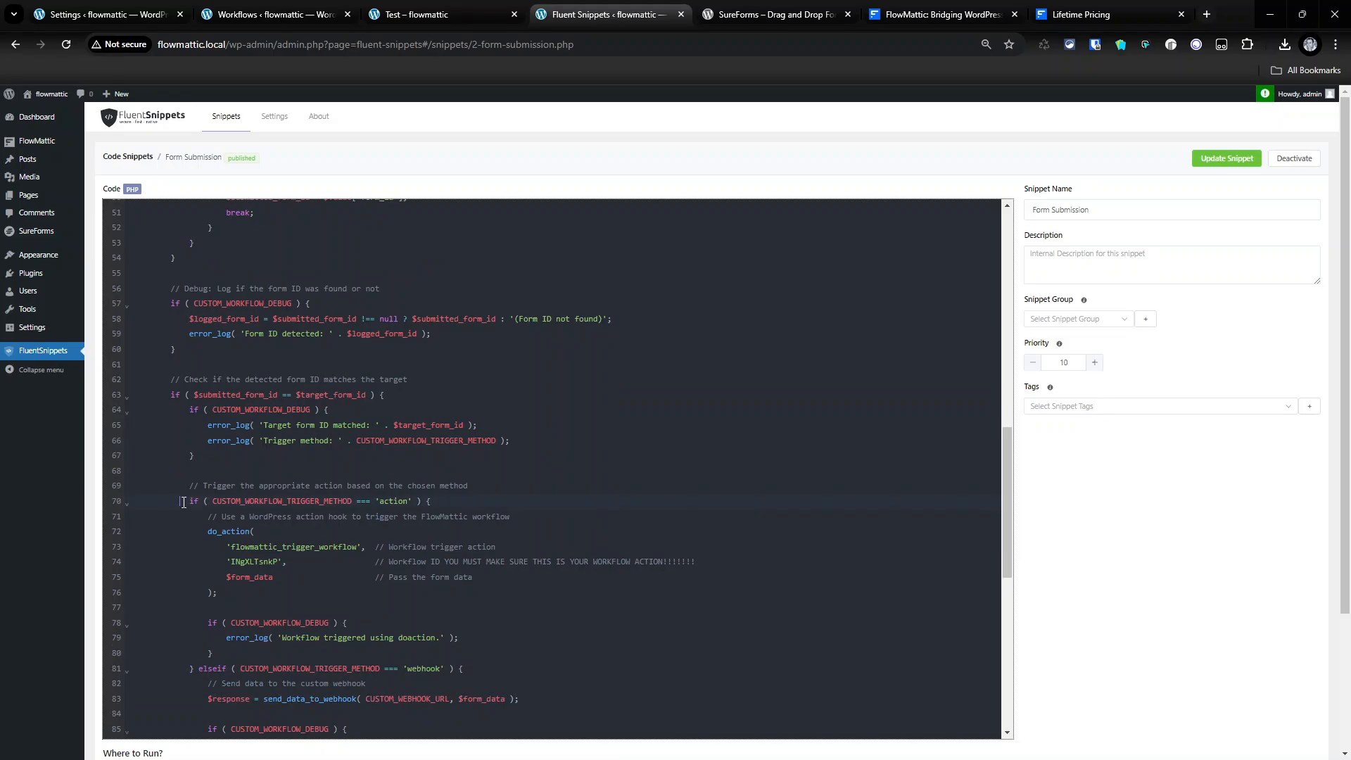
left_click_drag(183, 502, 434, 498)
scroll(434, 498, "up", 10)
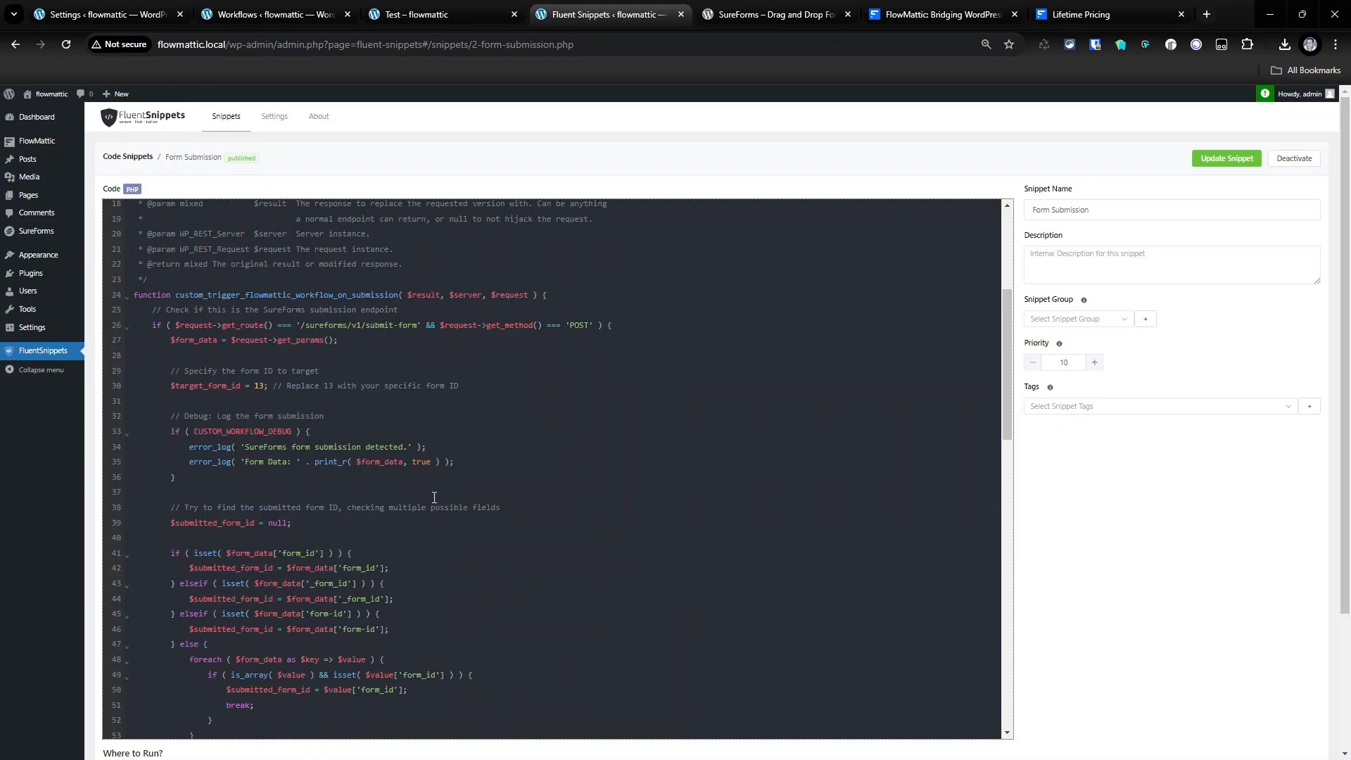
scroll(336, 346, "down", 11)
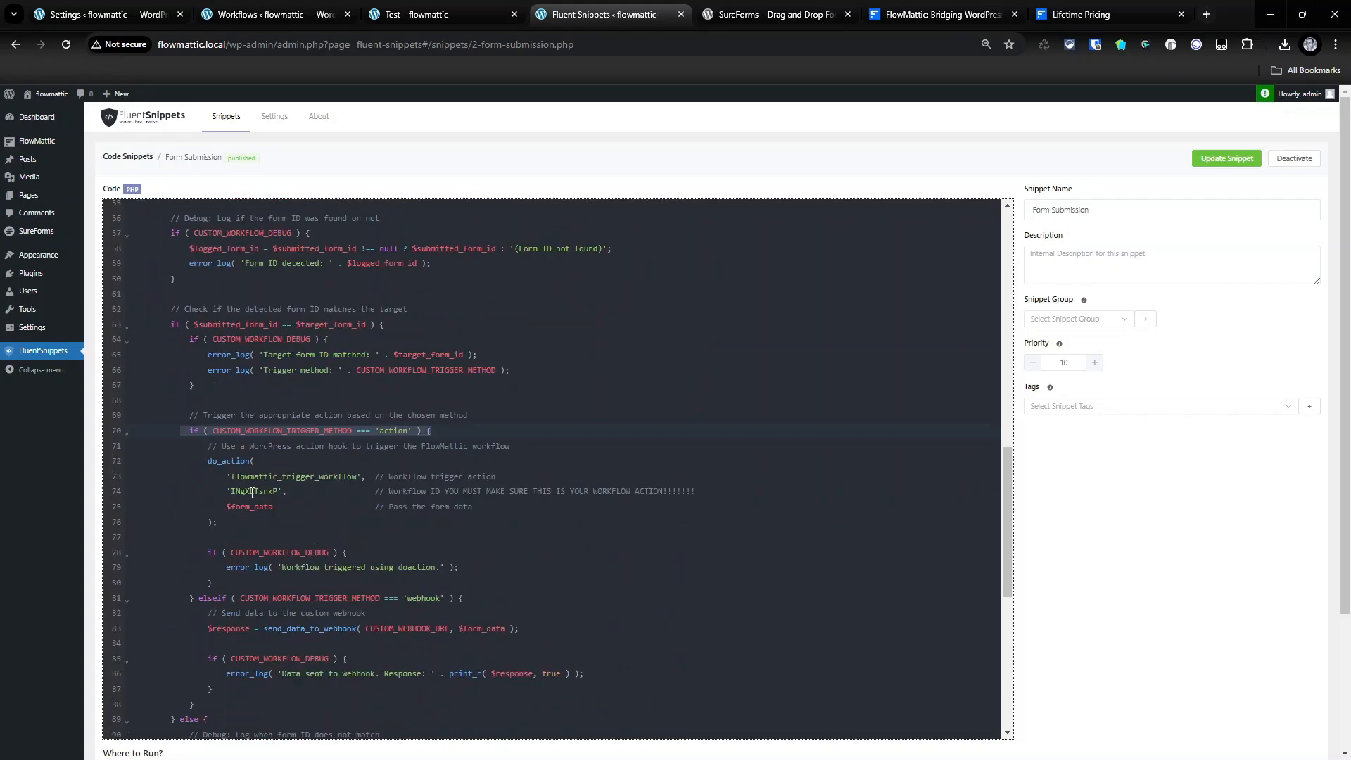
double_click(252, 492)
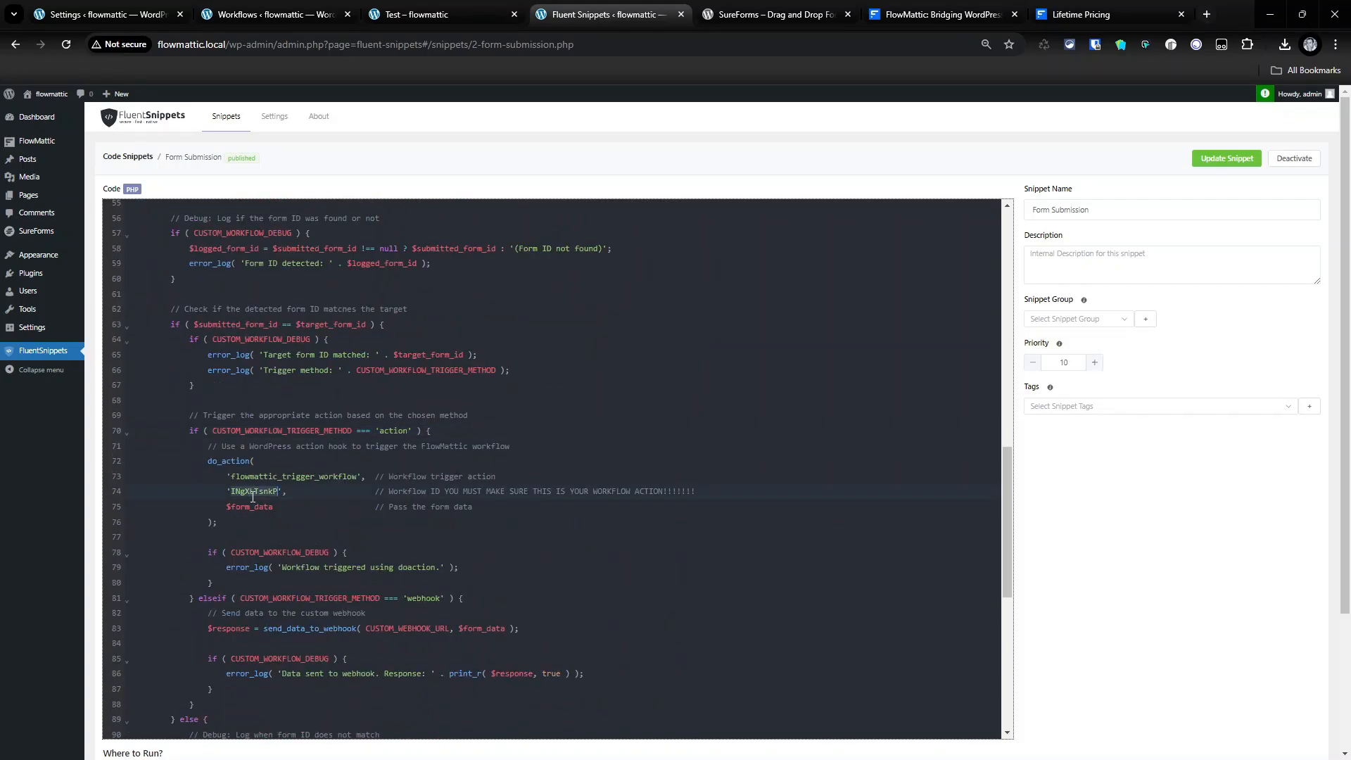
left_click(266, 16)
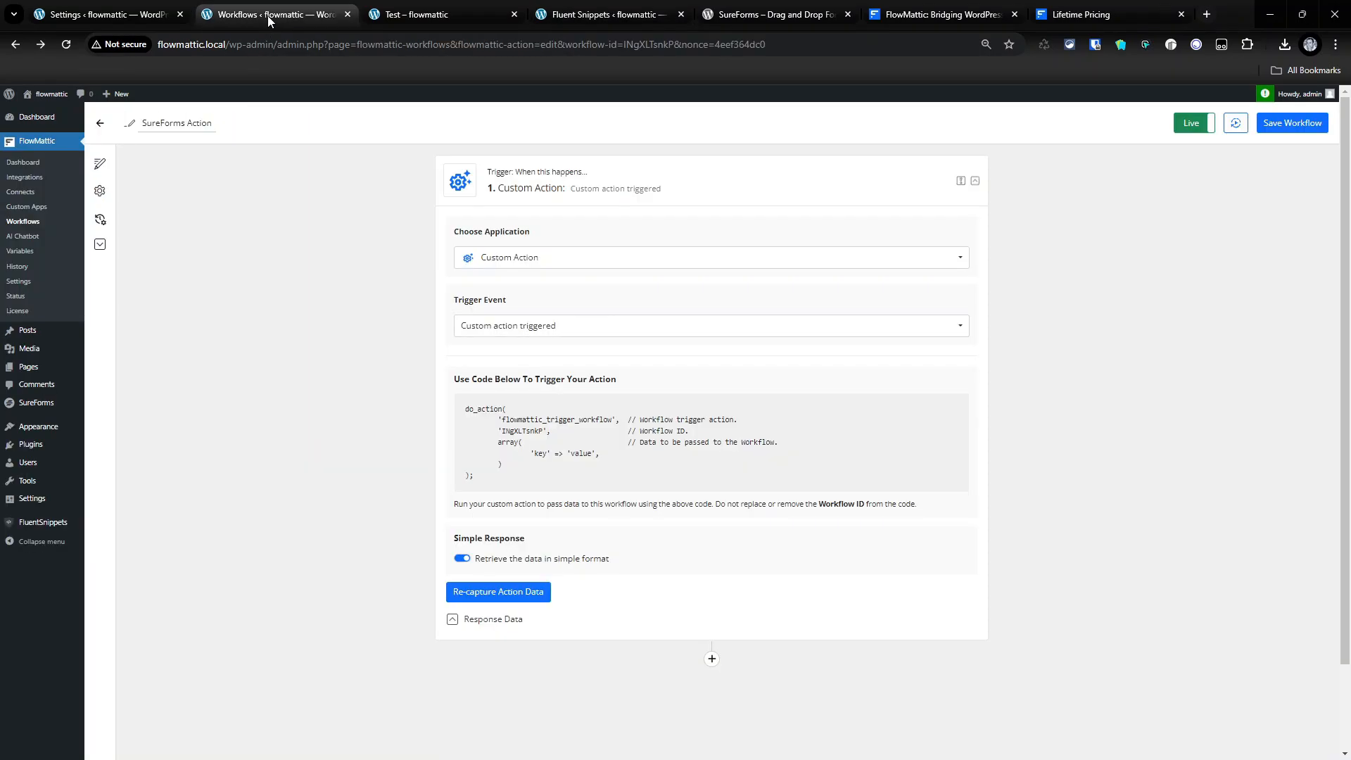
double_click(528, 431)
left_click(605, 14)
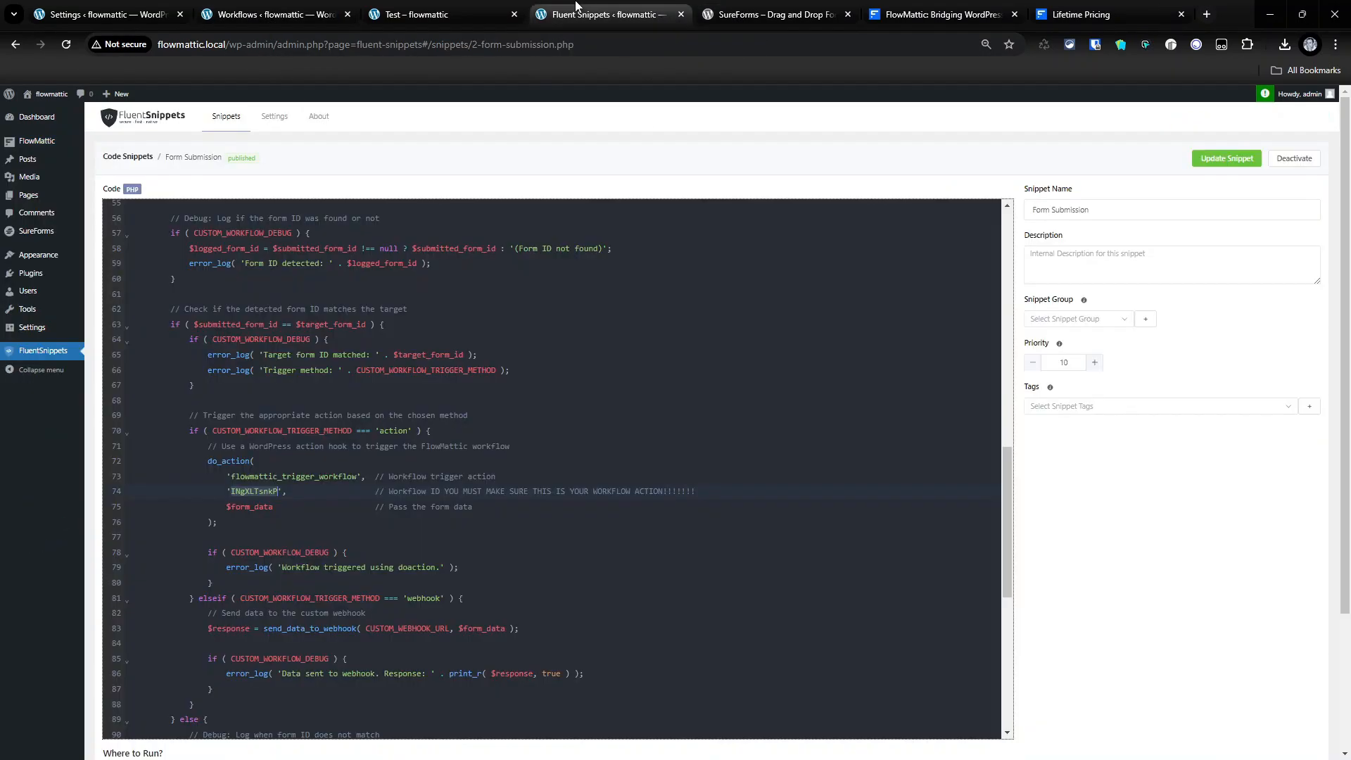
double_click(256, 508)
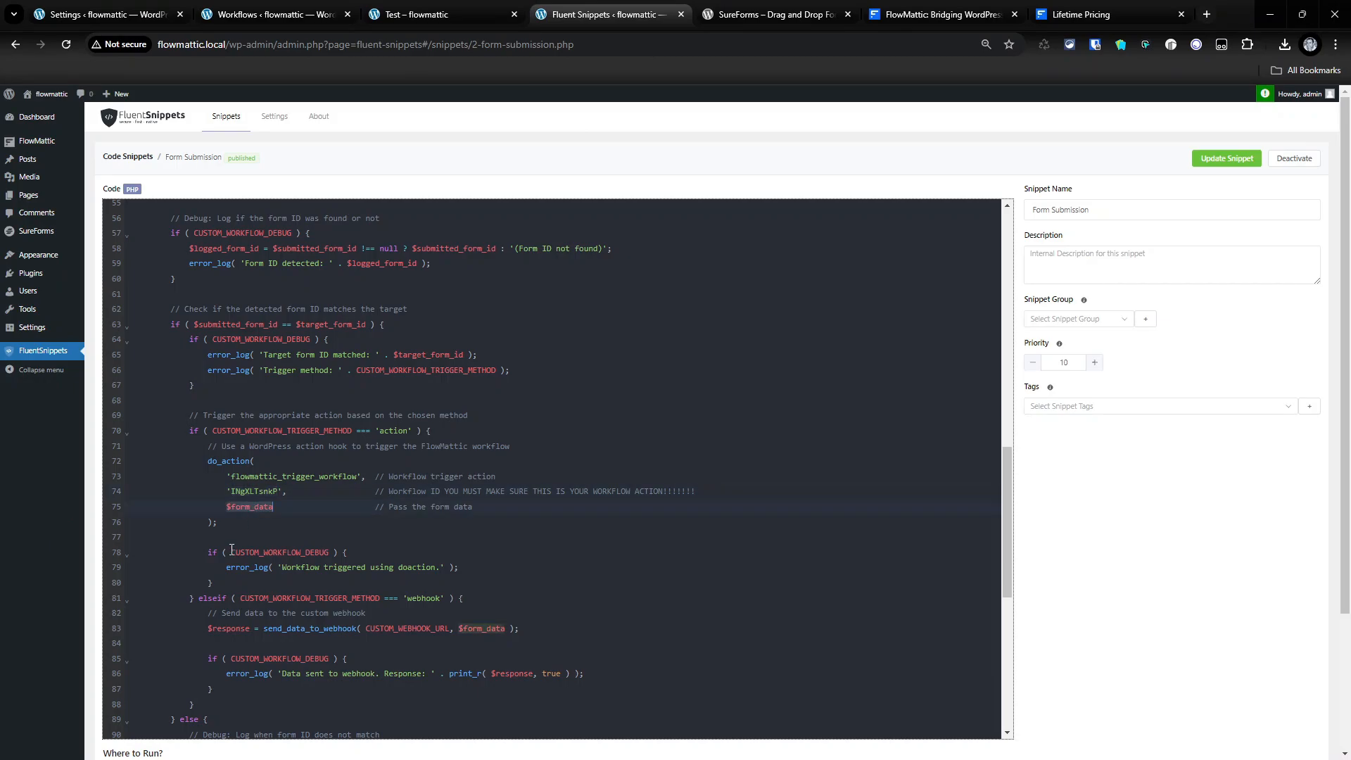
left_click(434, 14)
left_click(180, 6)
left_click(322, 9)
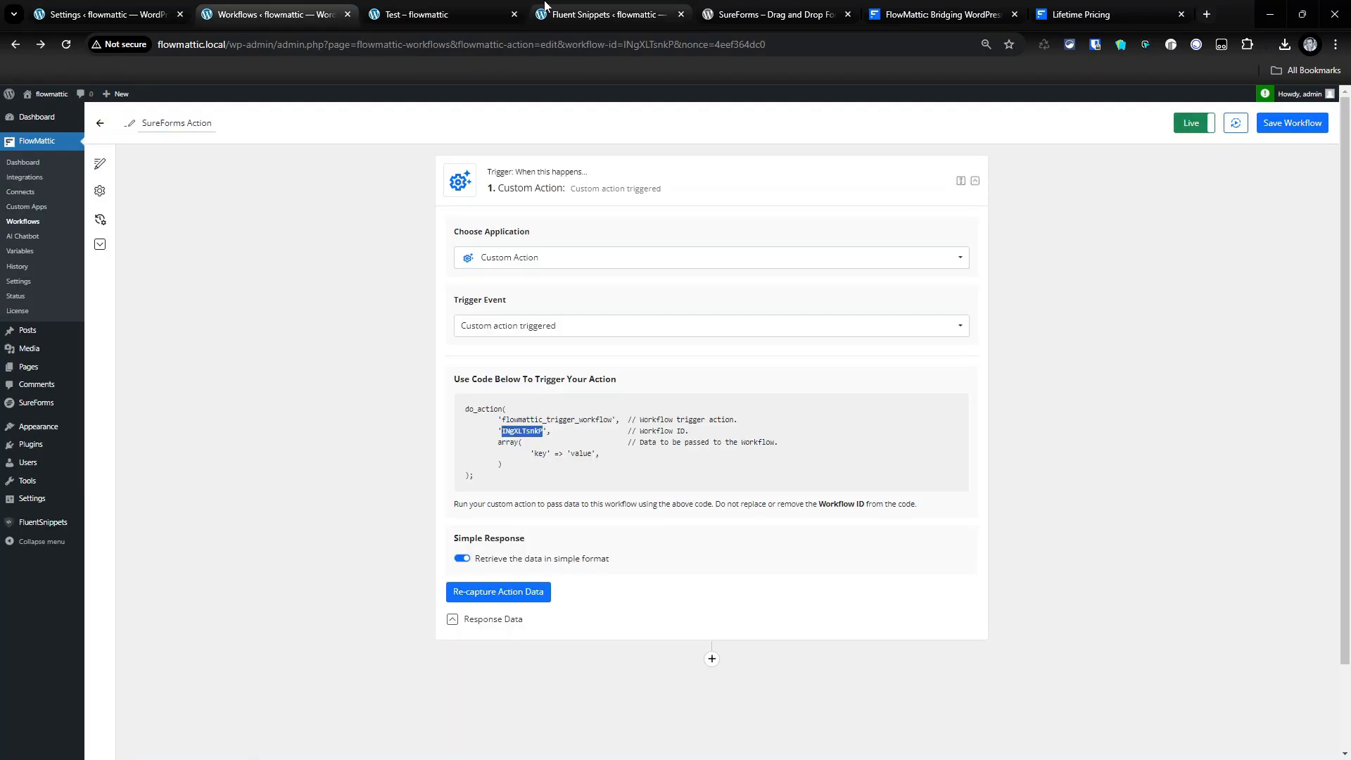
left_click_drag(506, 442, 622, 464)
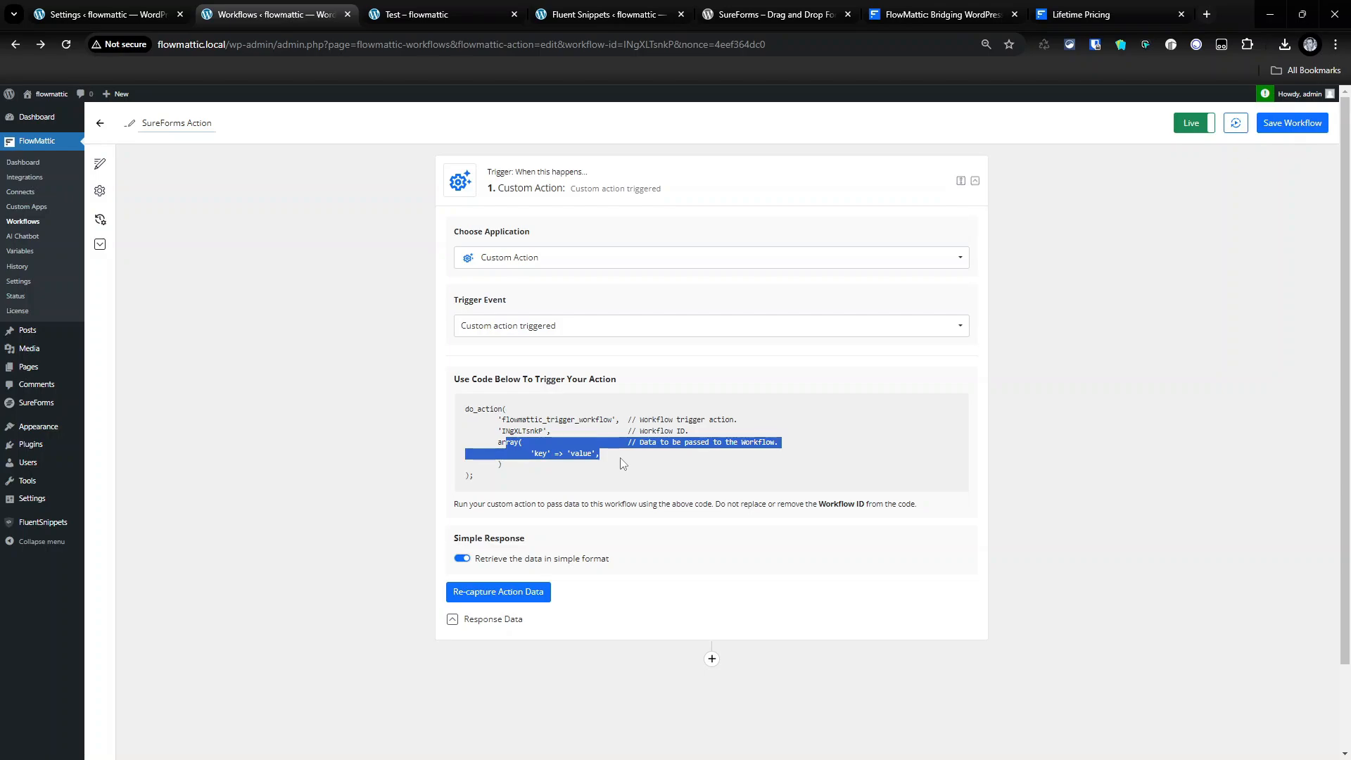
left_click(514, 428)
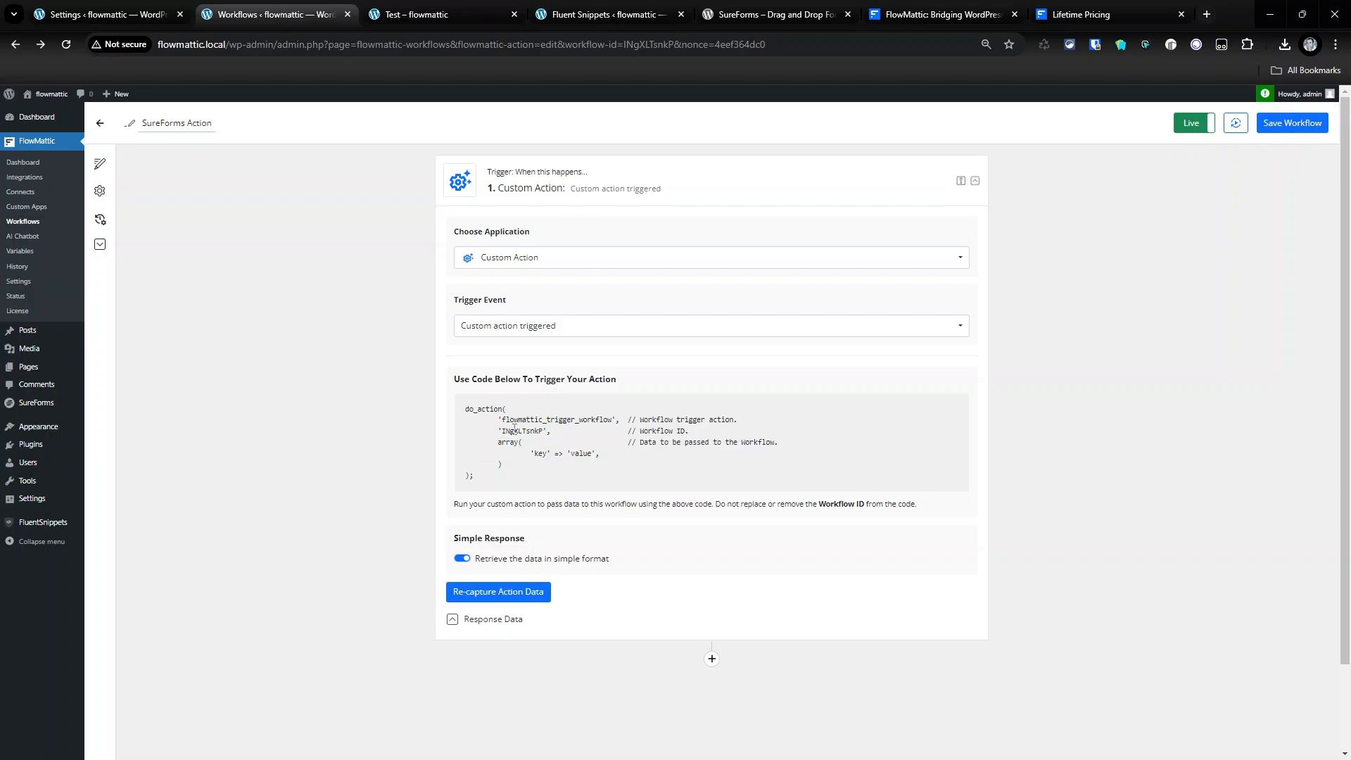
double_click(524, 431)
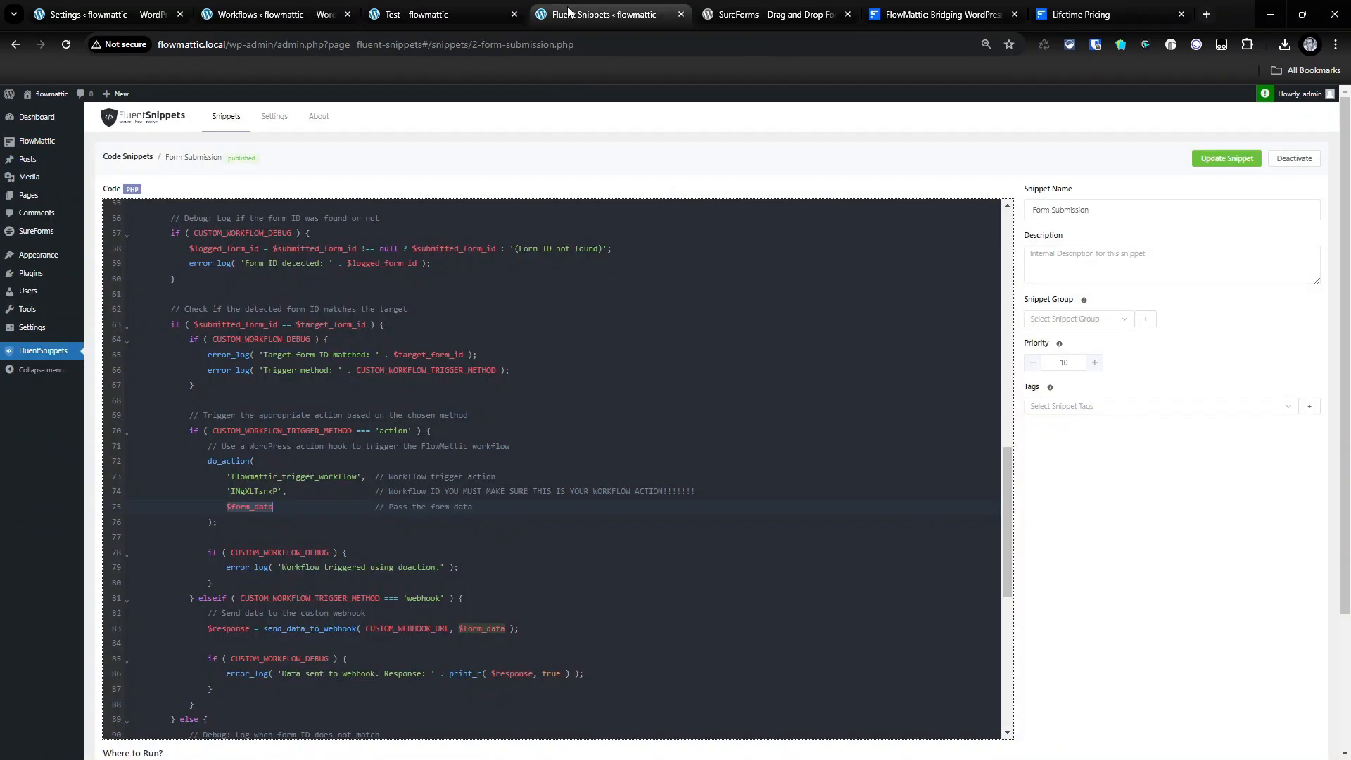
left_click(605, 14)
scroll(378, 456, "down", 2)
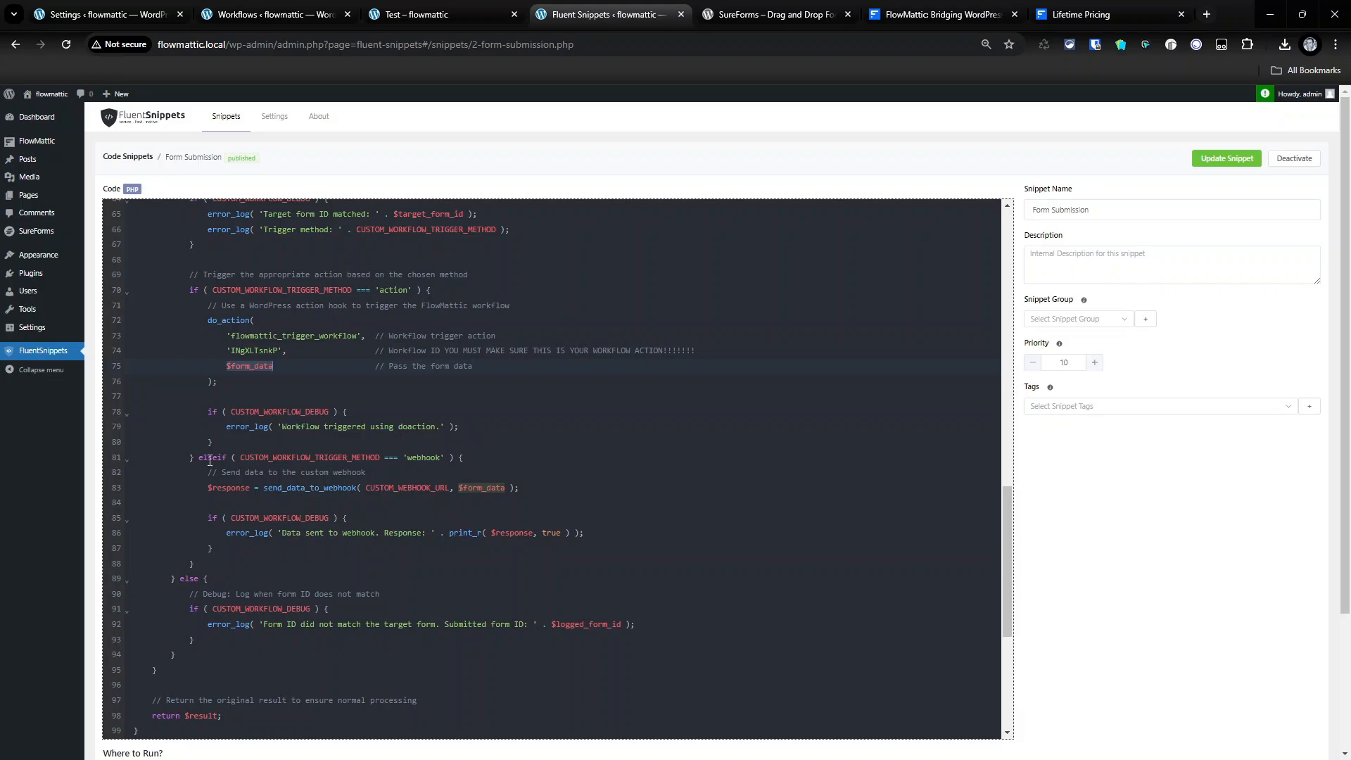
left_click_drag(198, 462, 433, 457)
double_click(434, 458)
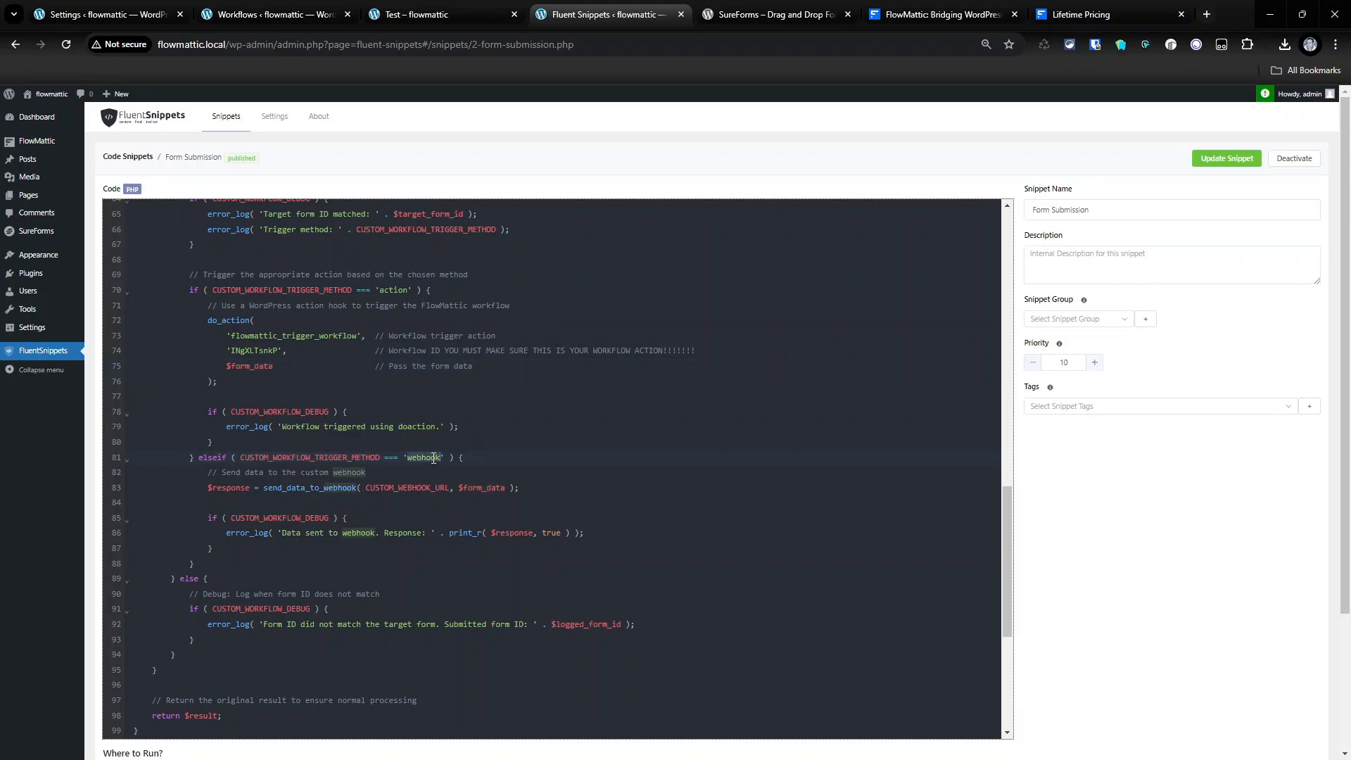
double_click(396, 489)
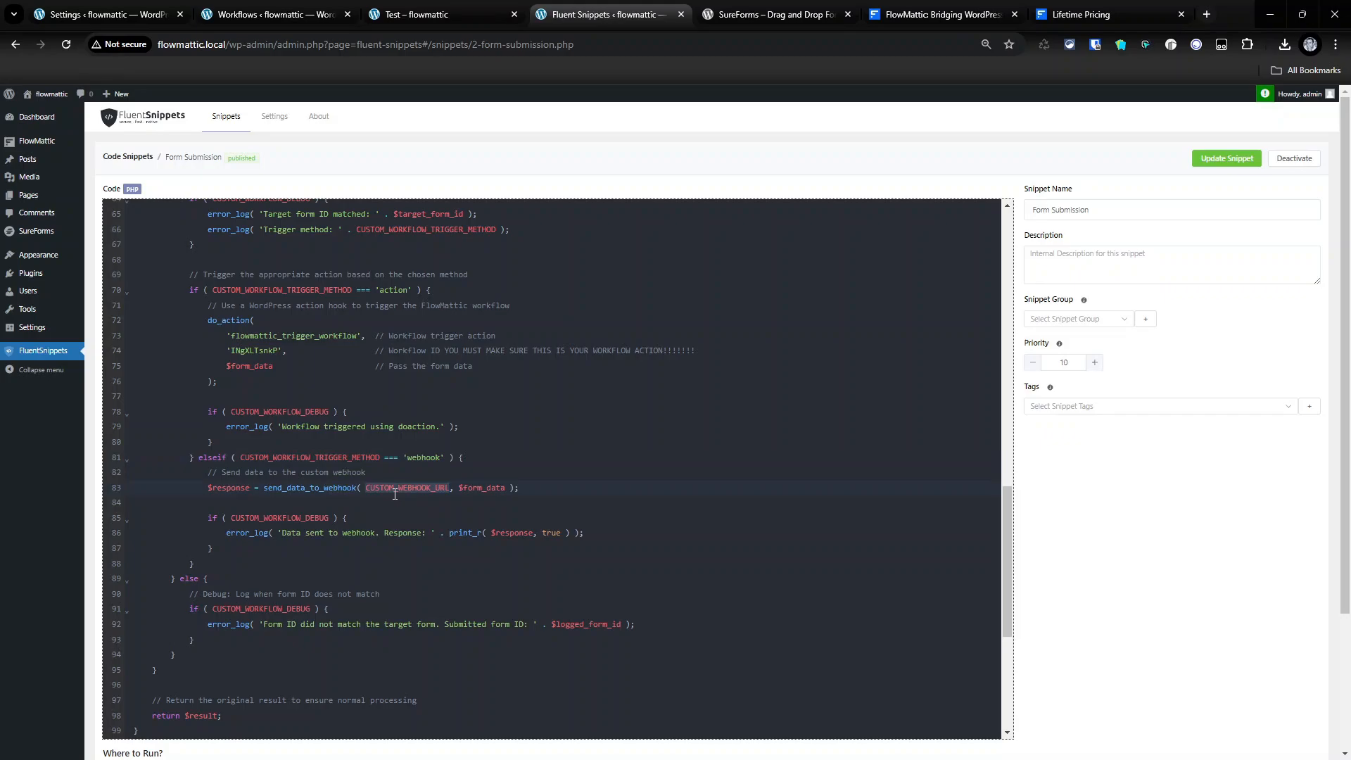
scroll(394, 494, "down", 5)
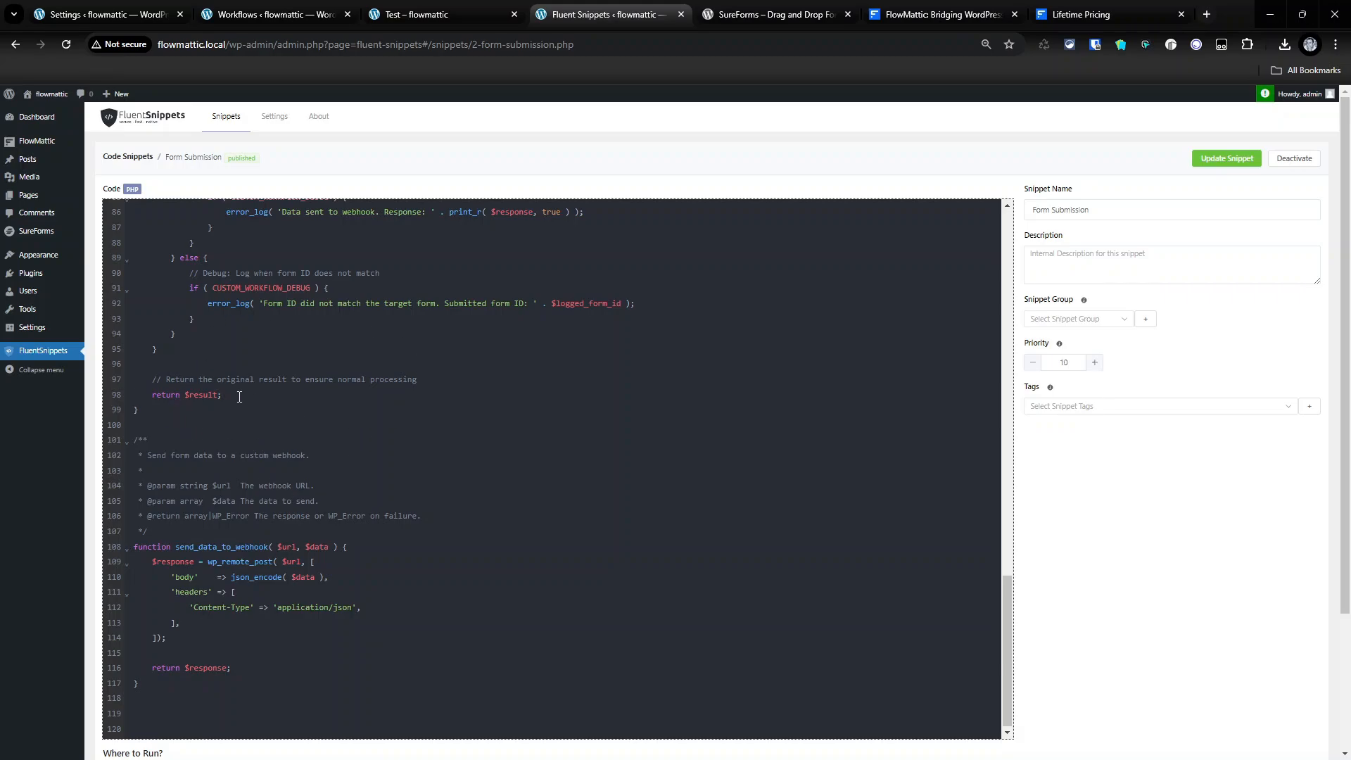
left_click_drag(151, 395, 222, 397)
scroll(325, 337, "up", 15)
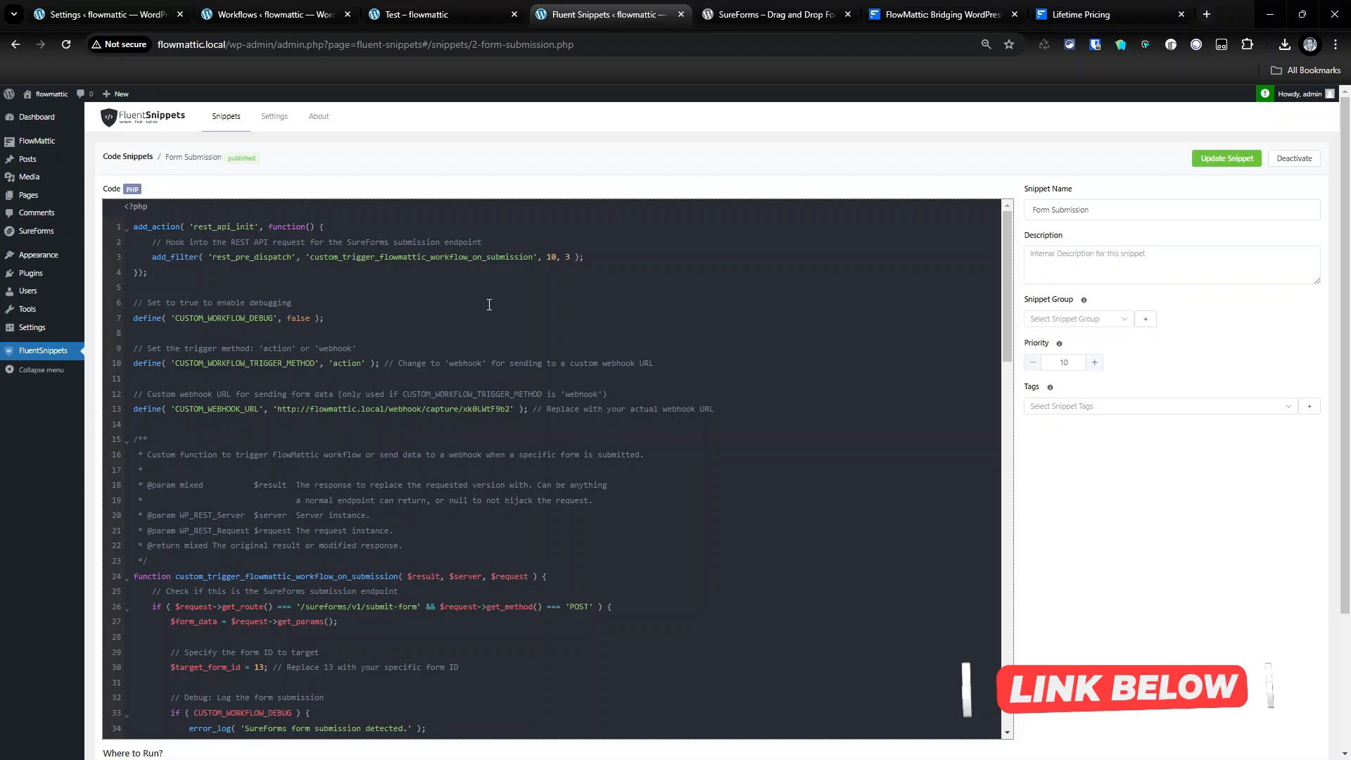
- Set the FlowMattic Custom Action trigger to re-capture new action data
left_click(420, 8)
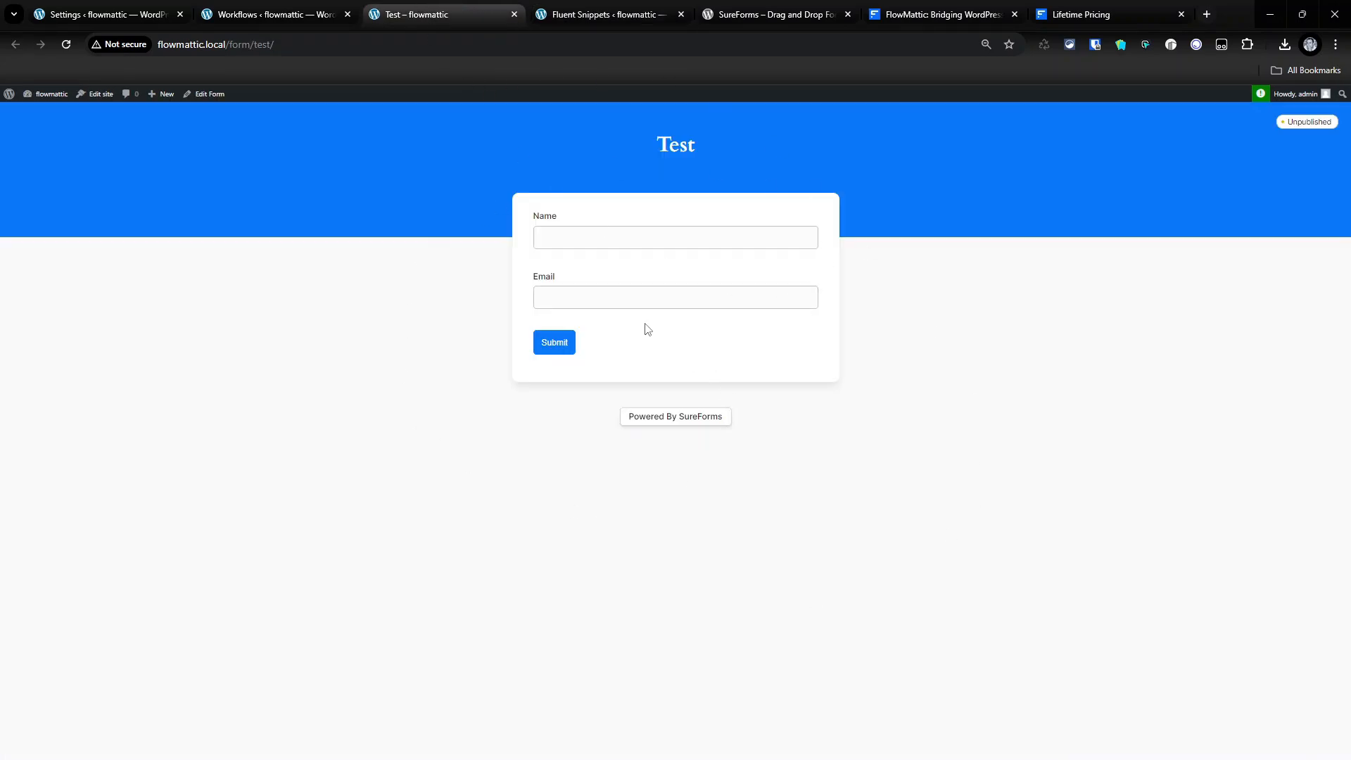
left_click(280, 14)
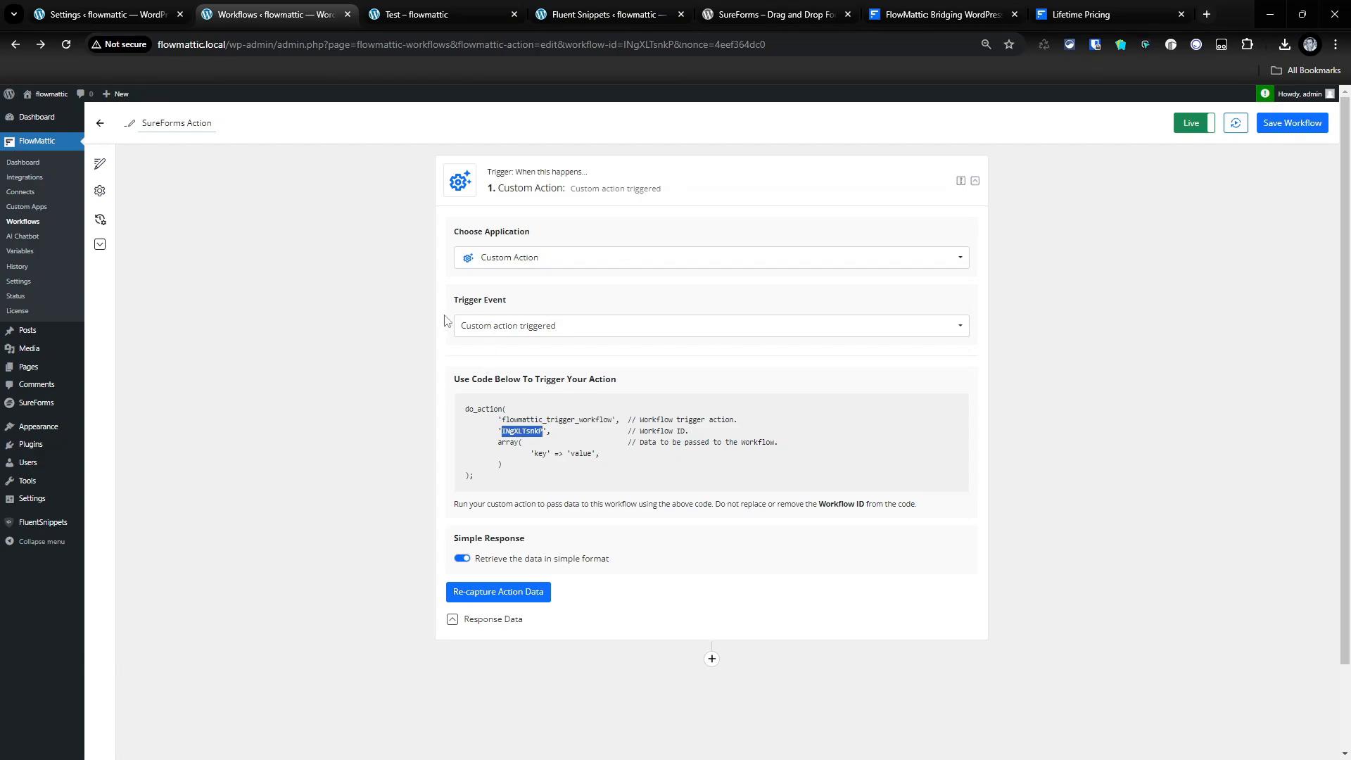
left_click(511, 604)
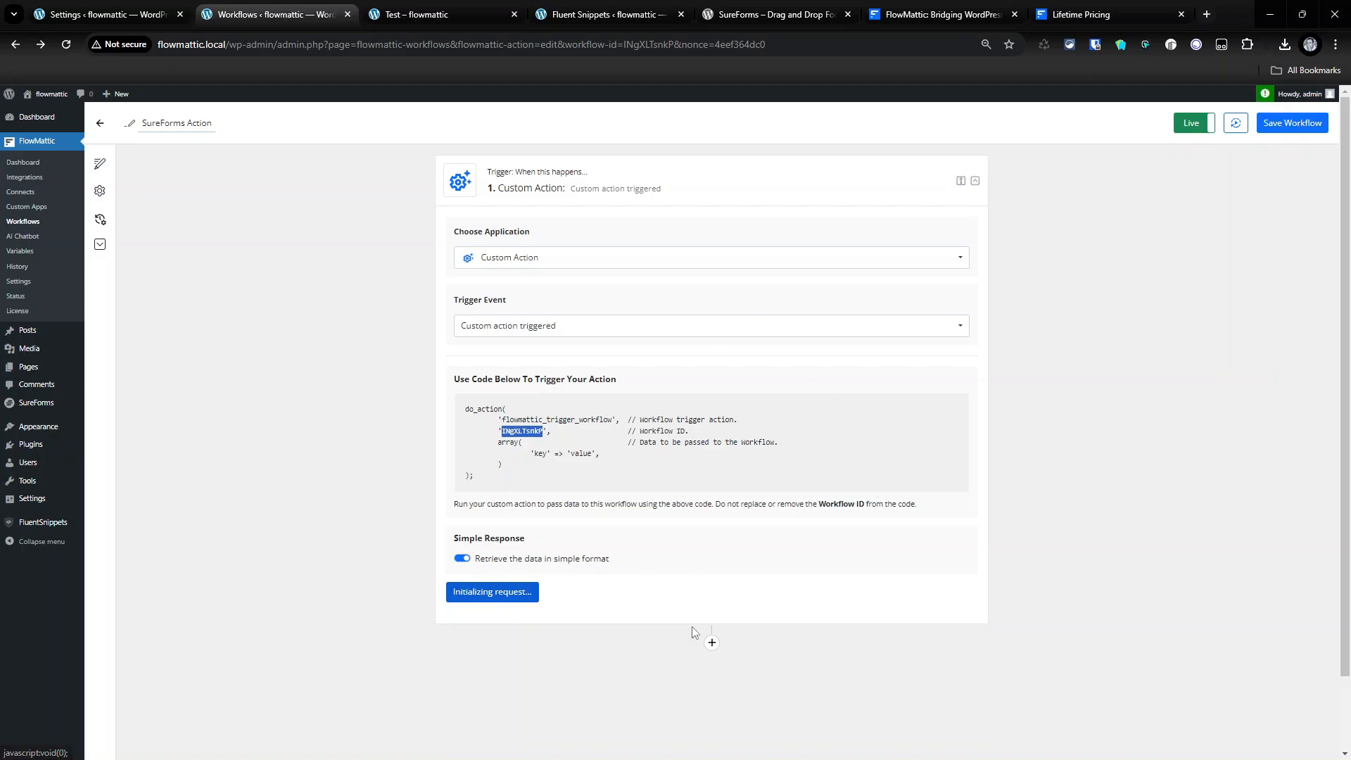
- Submit the Test form with name 'Test' and a dummy email, then return to the workflow
left_click(471, 19)
left_click(565, 237)
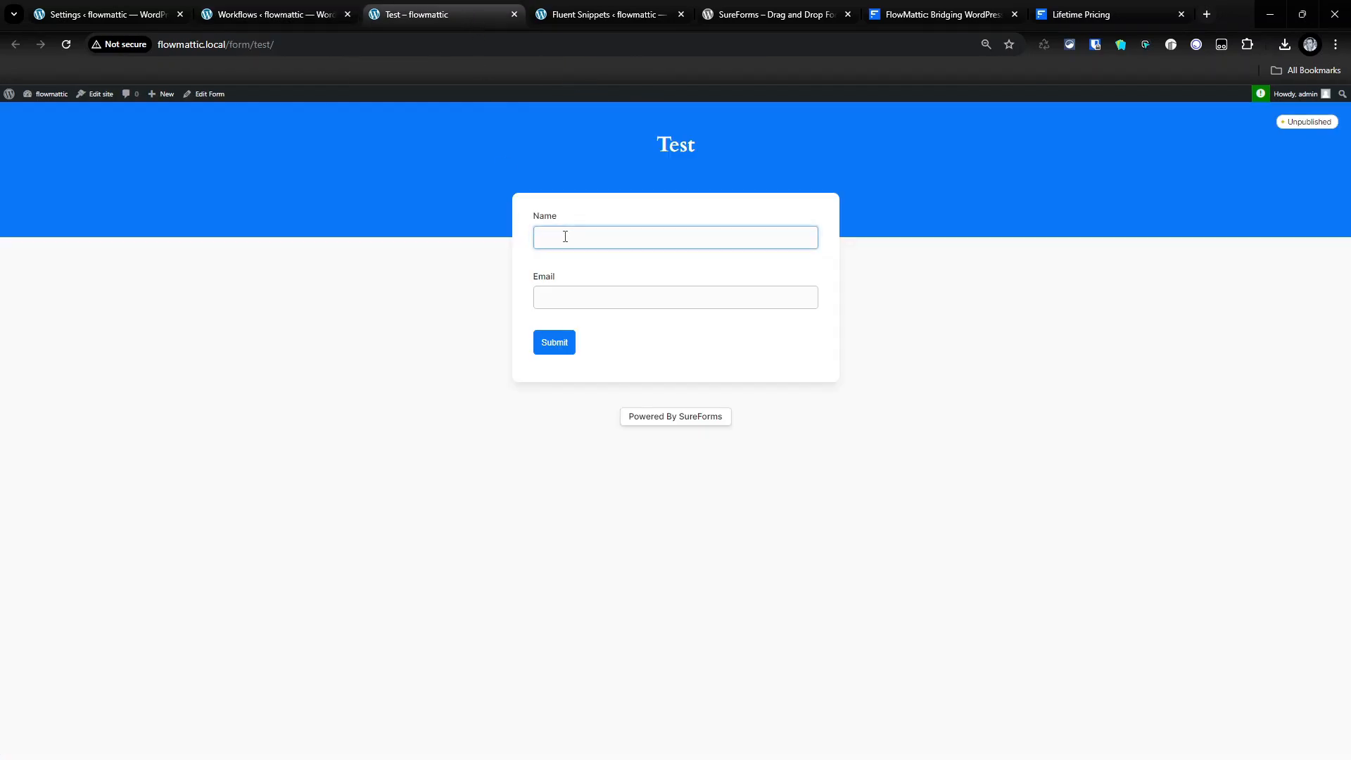
type("Test")
key("Tab")
type("test")
key("BackSpace")
key("BackSpace")
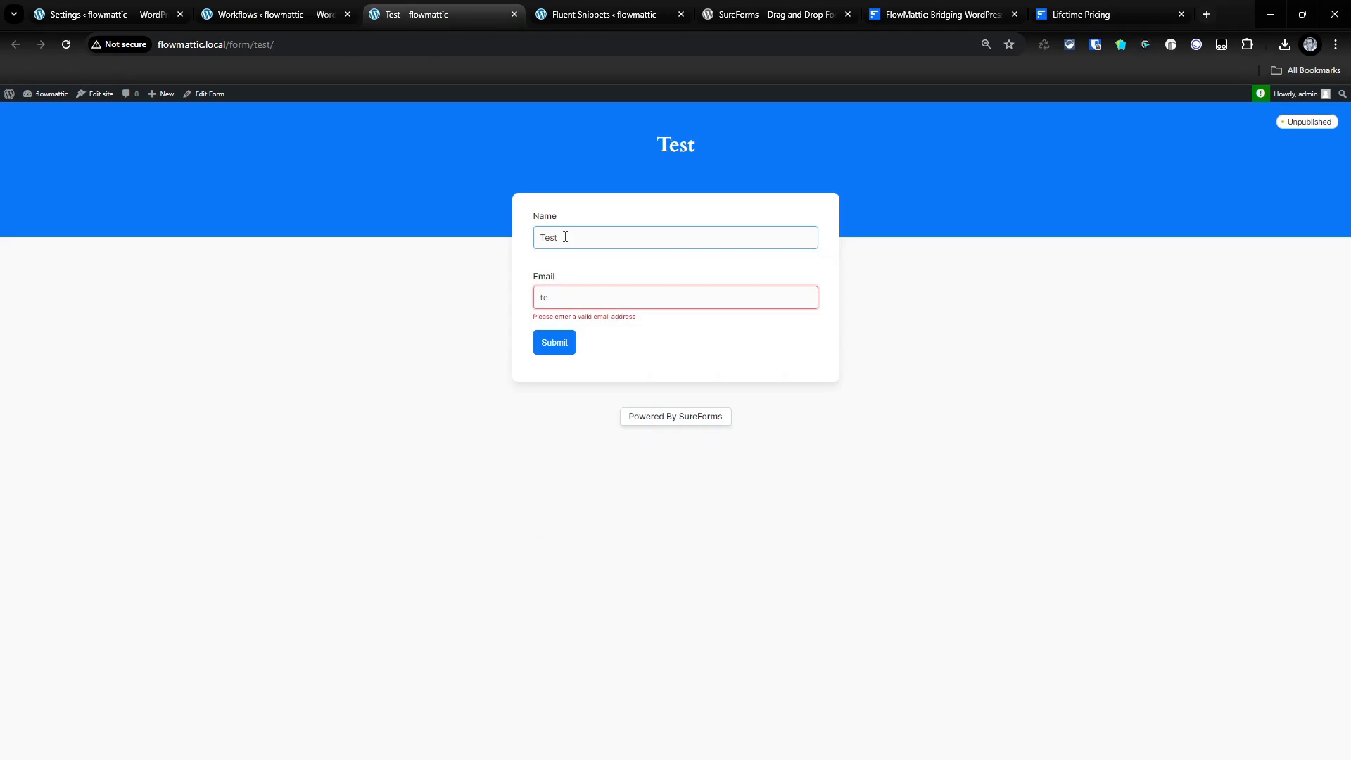
type("st@test.com")
left_click(554, 342)
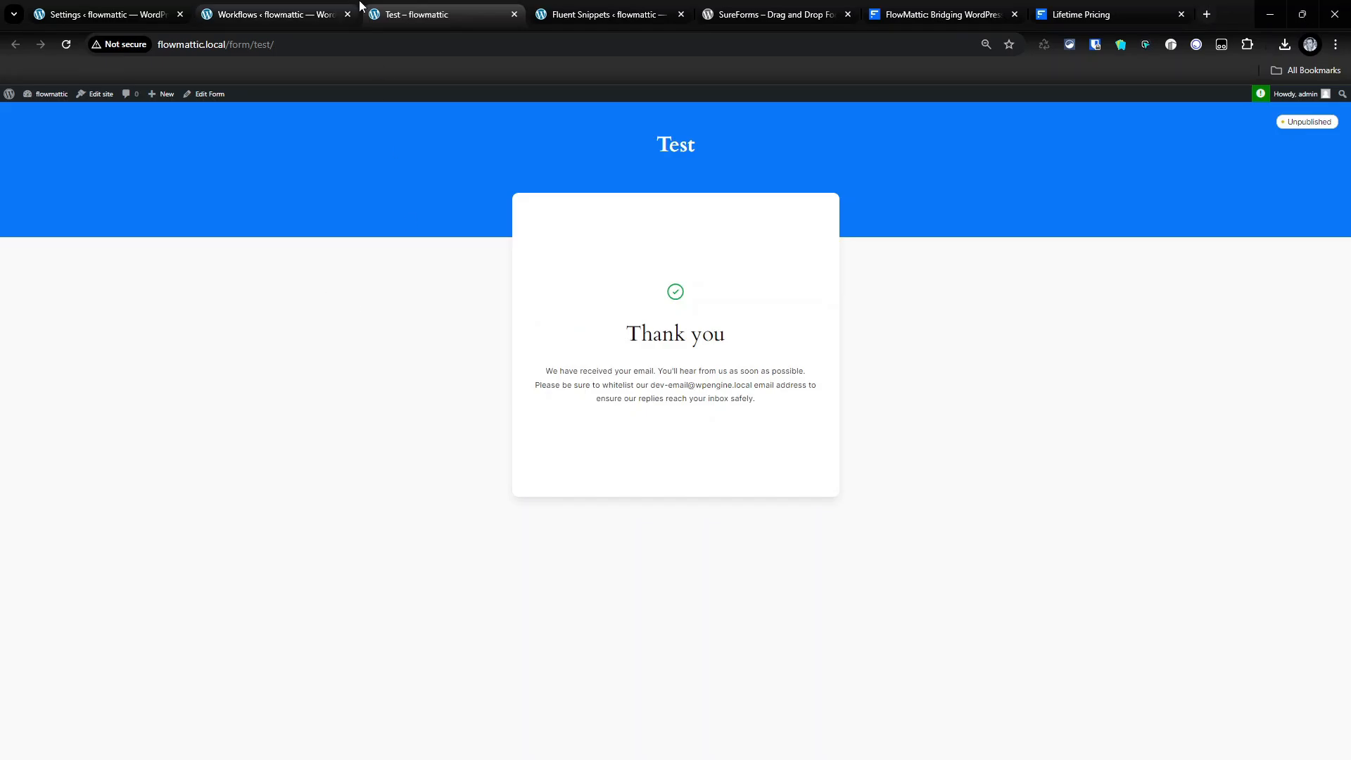
left_click(279, 8)
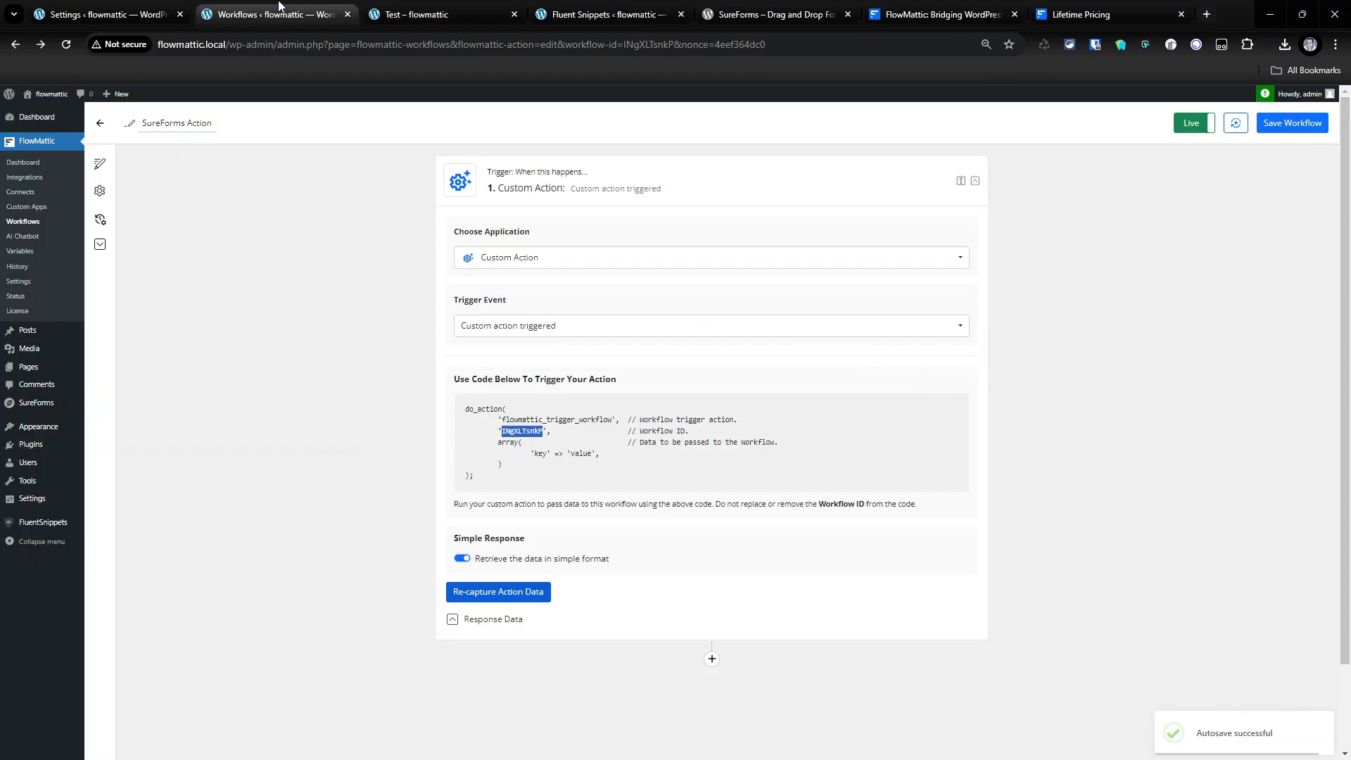
- Expand the captured Response Data and match its Form-id against form ID 13 in the snippet code
left_click(488, 619)
scroll(642, 591, "down", 3)
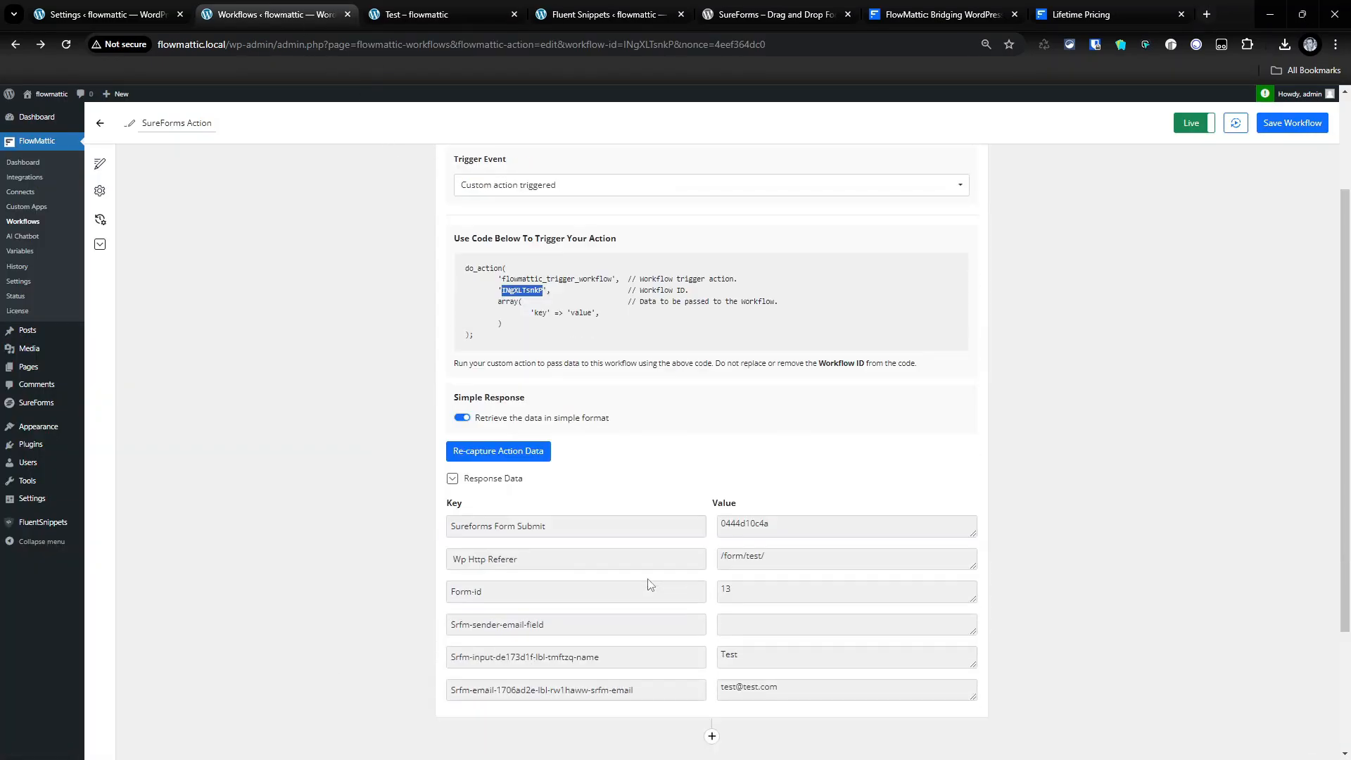
left_click(584, 525)
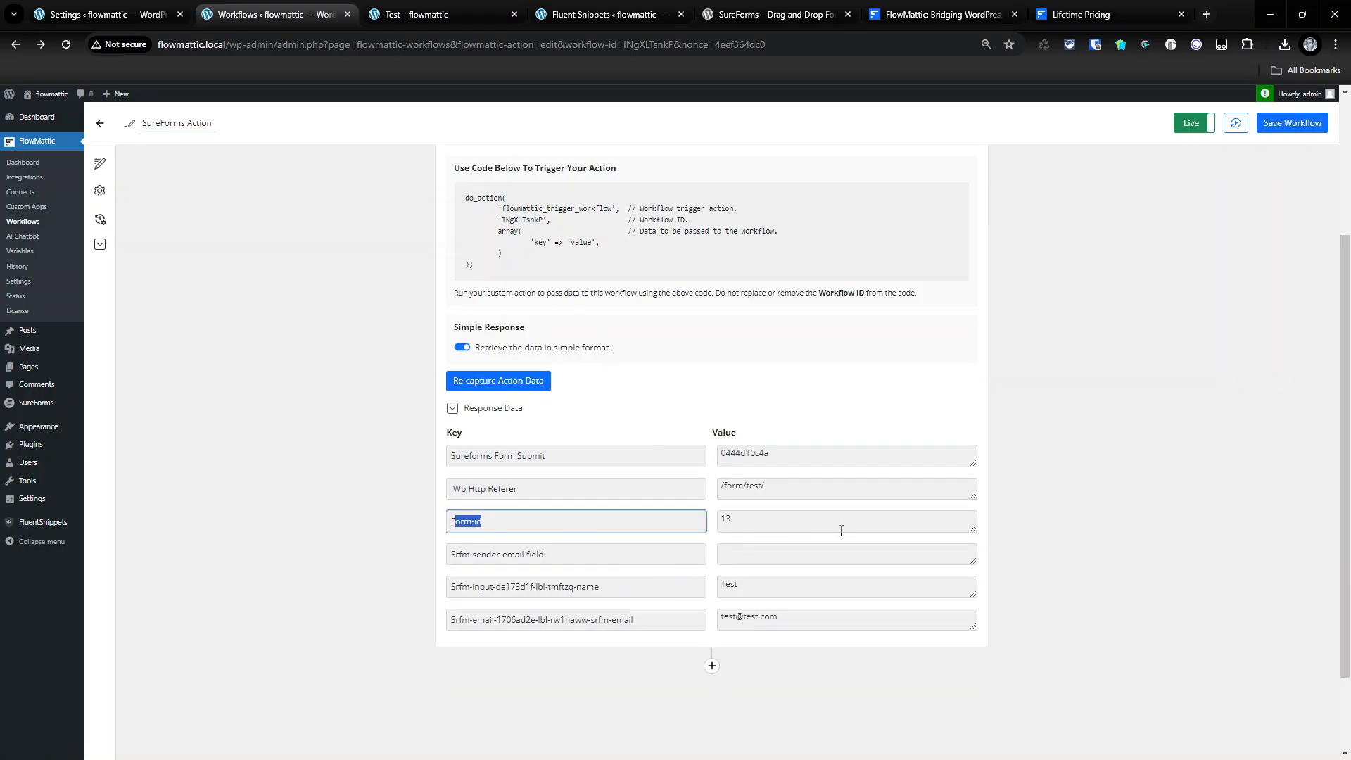
left_click(581, 21)
scroll(322, 455, "down", 3)
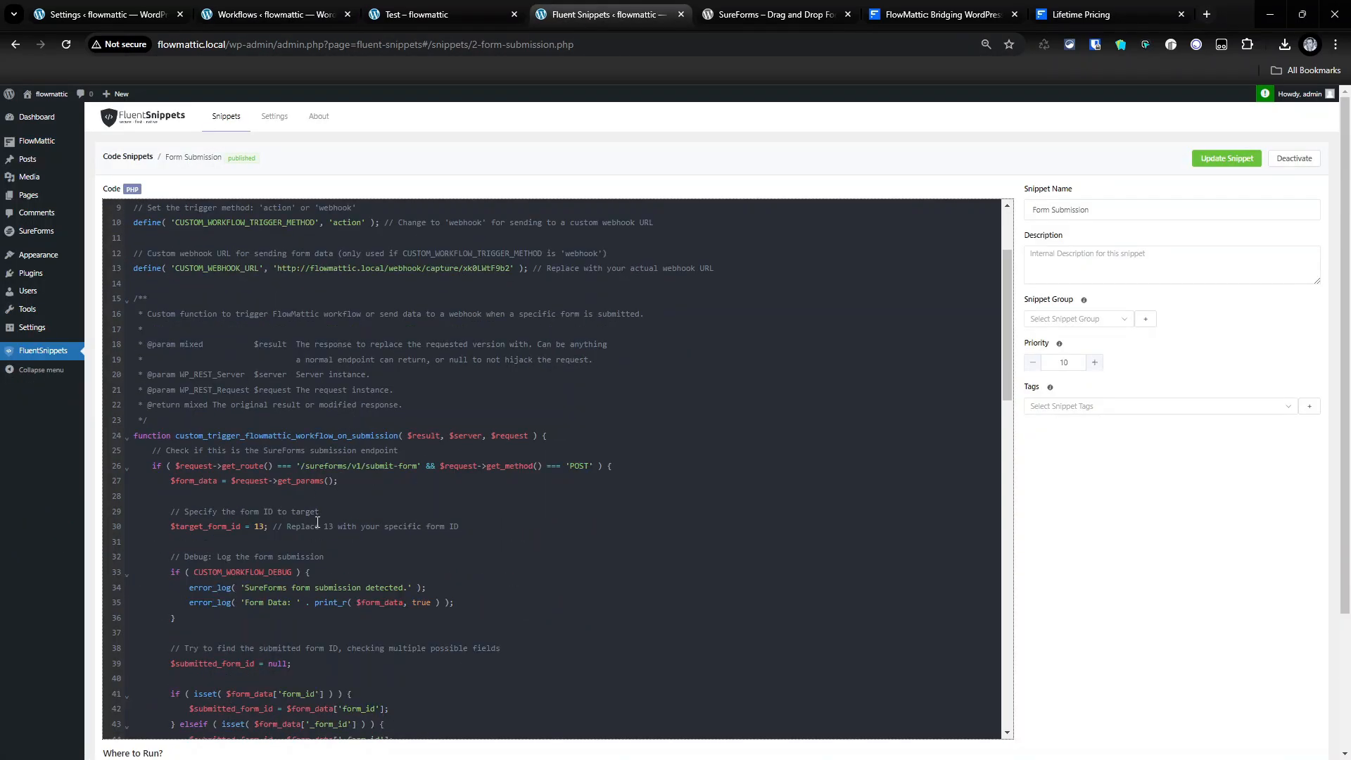
left_click_drag(266, 459, 176, 457)
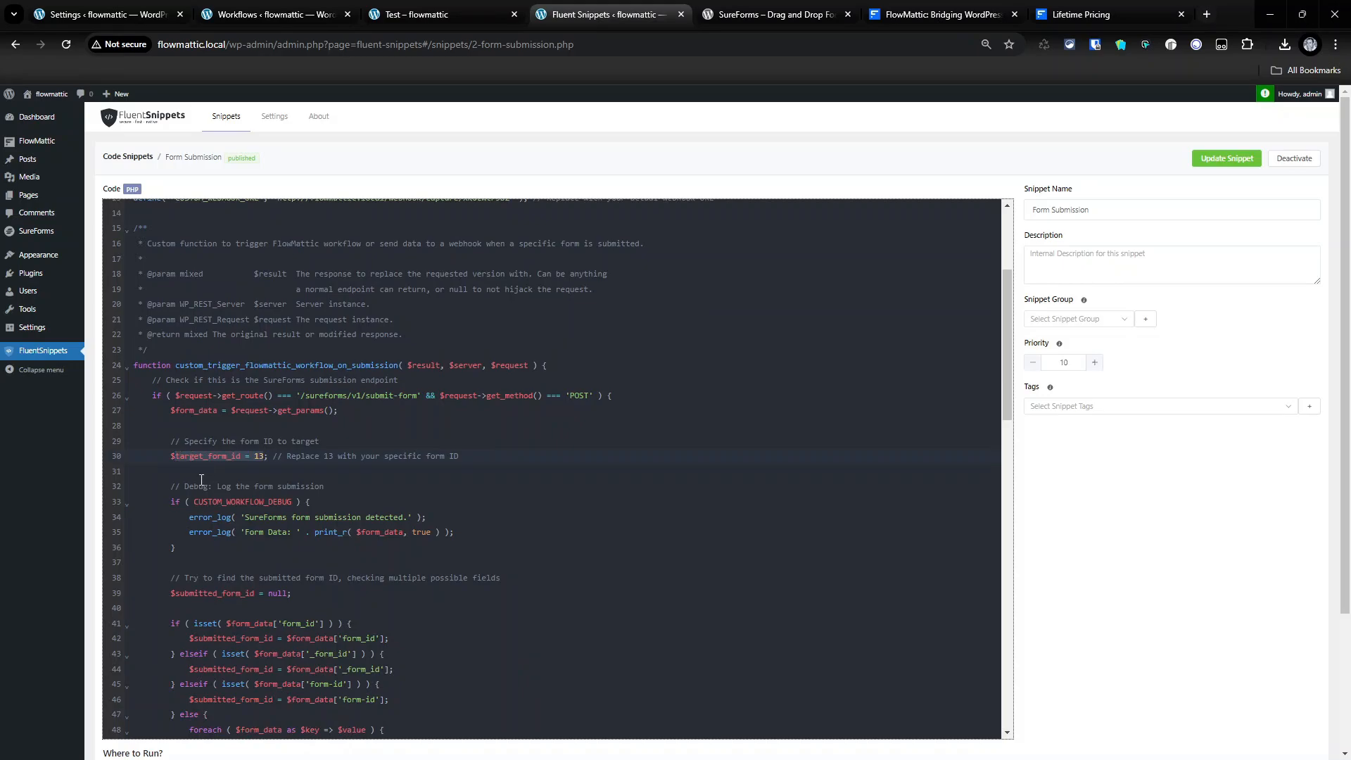
left_click(432, 14)
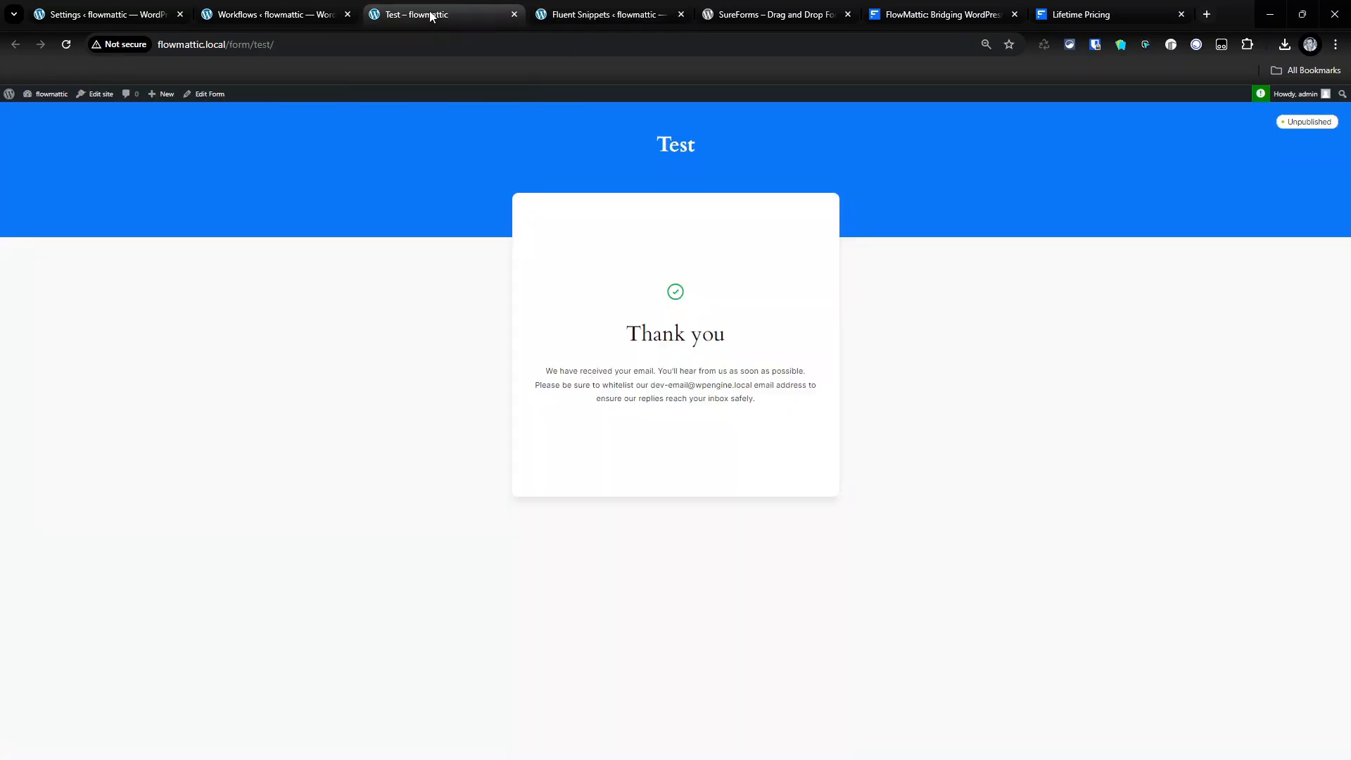
left_click(298, 9)
- Inspect the captured email and name keys and the name value 'Test'
left_click(649, 551)
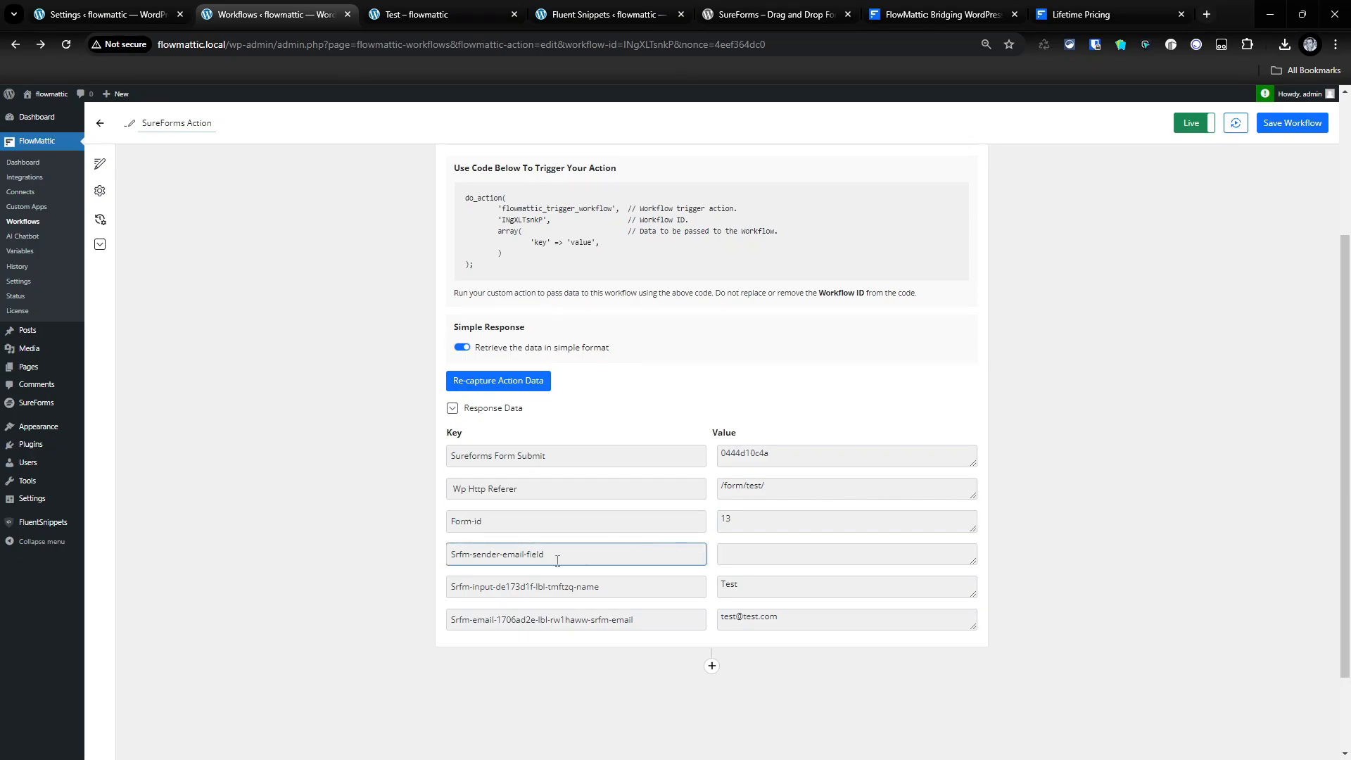
left_click_drag(556, 555, 443, 560)
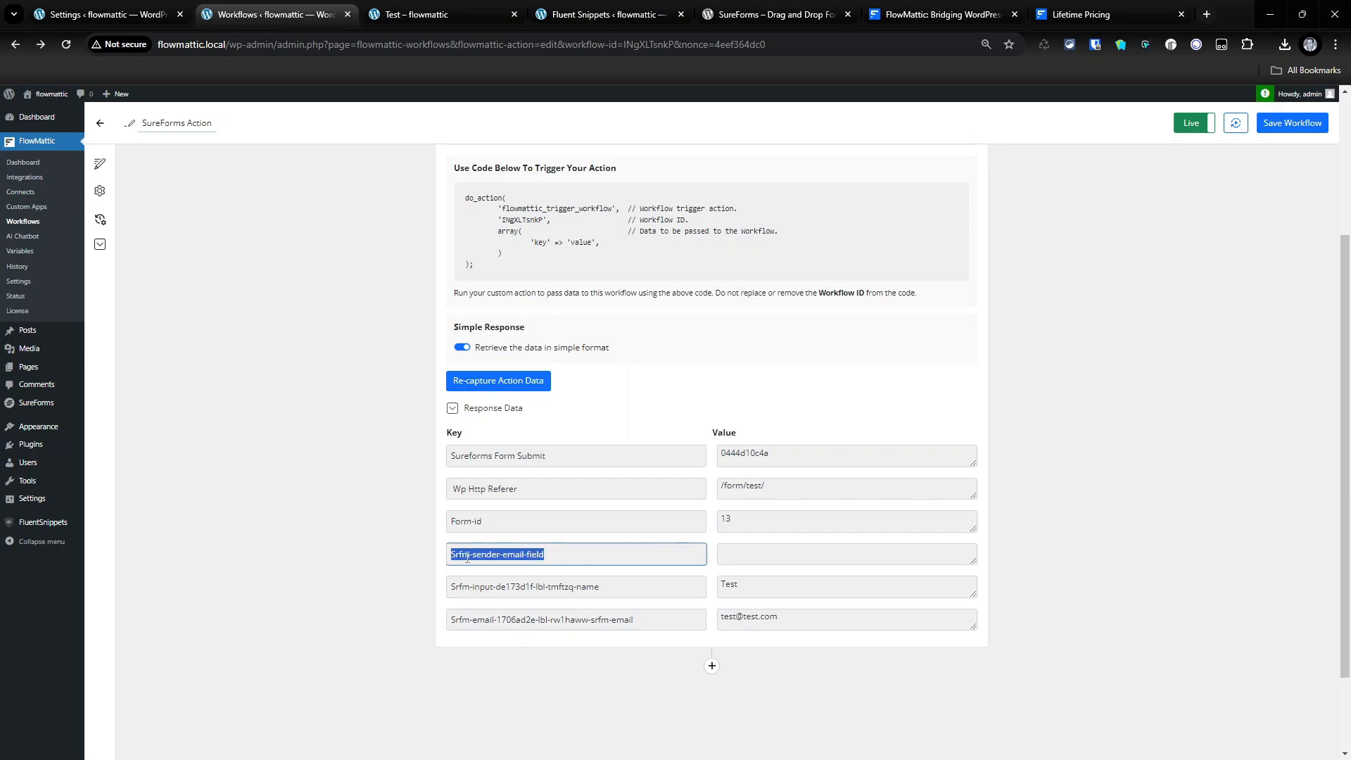
scroll(761, 486, "down", 1)
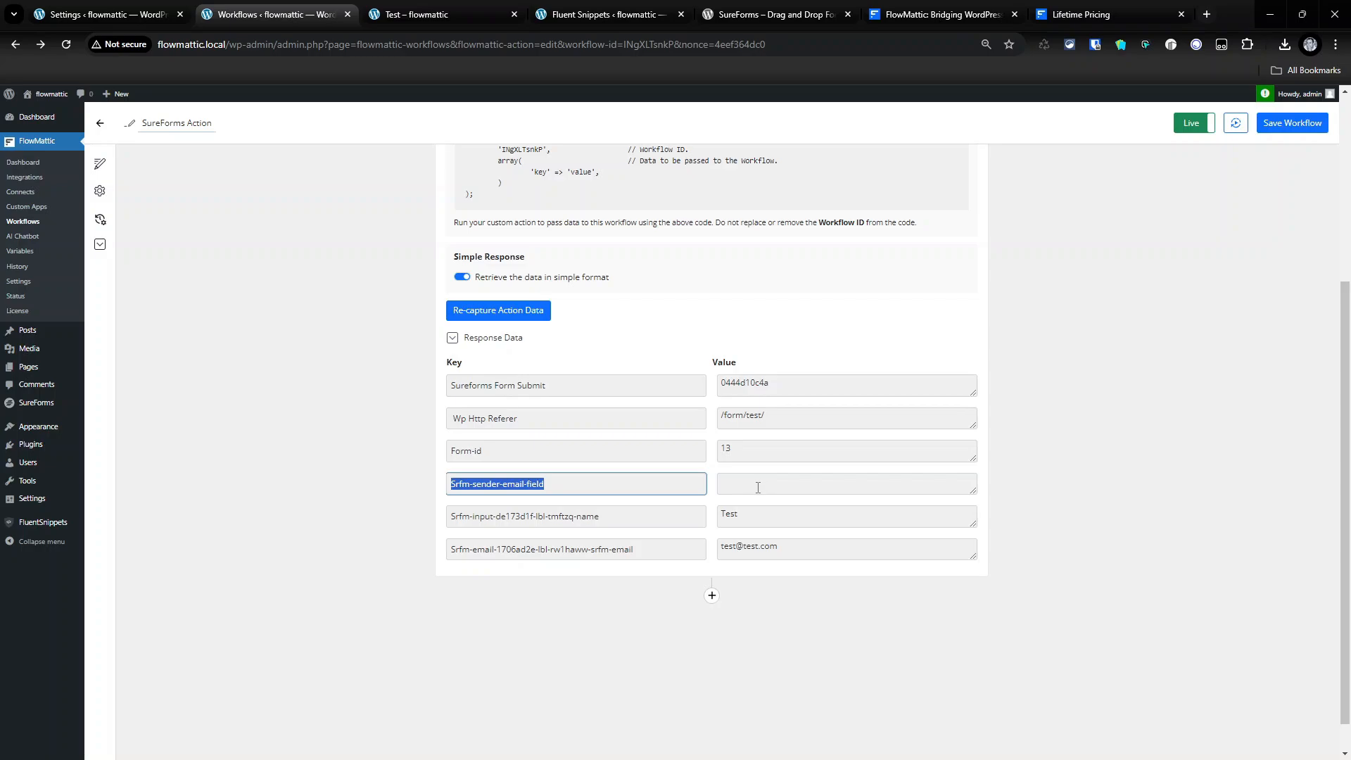
left_click_drag(457, 520, 602, 528)
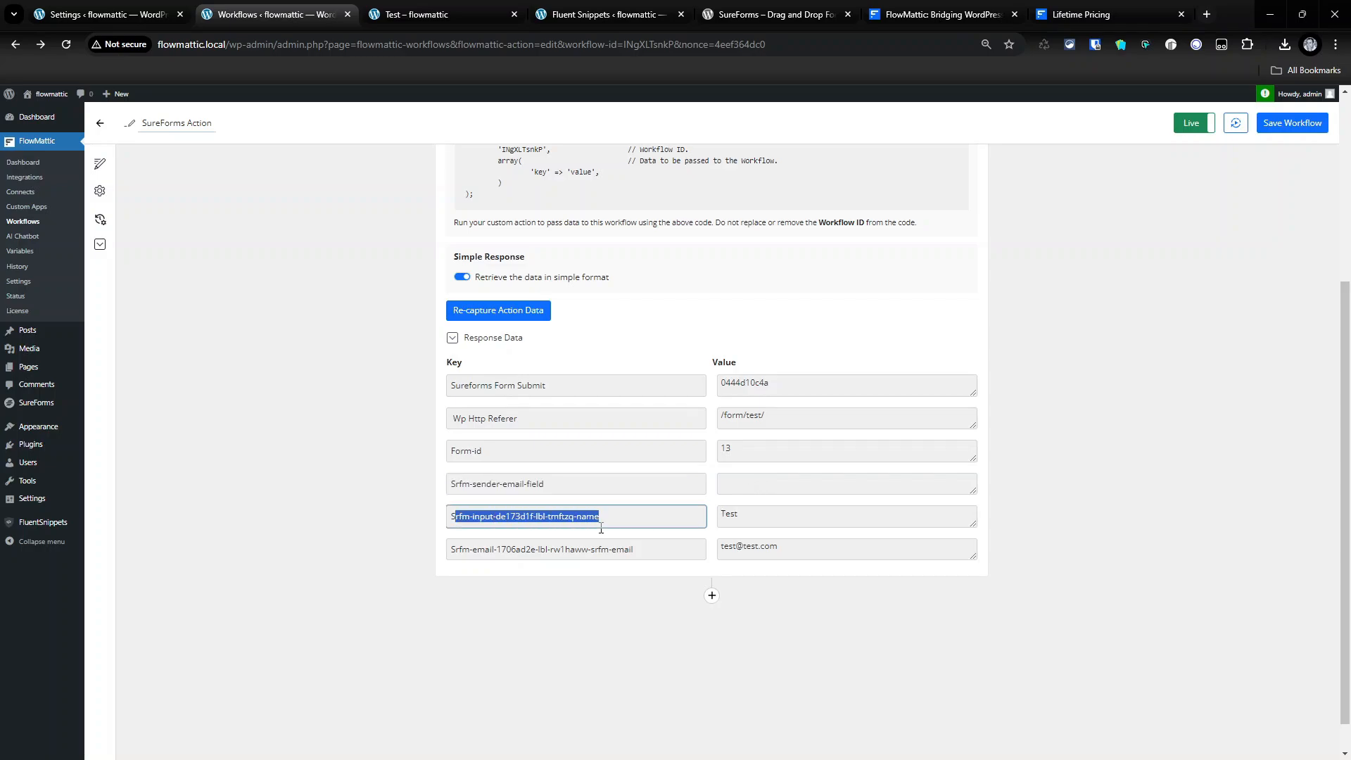
left_click(772, 514)
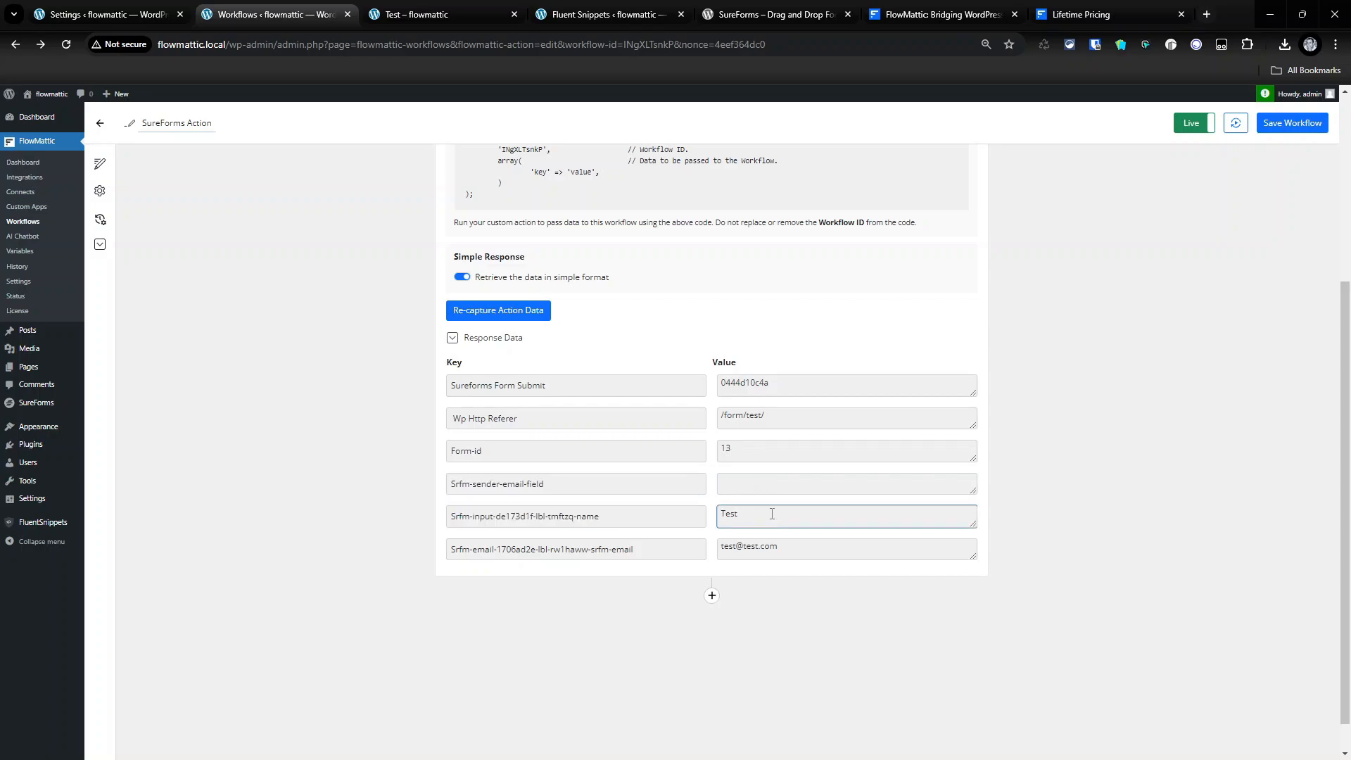
left_click_drag(635, 550, 593, 549)
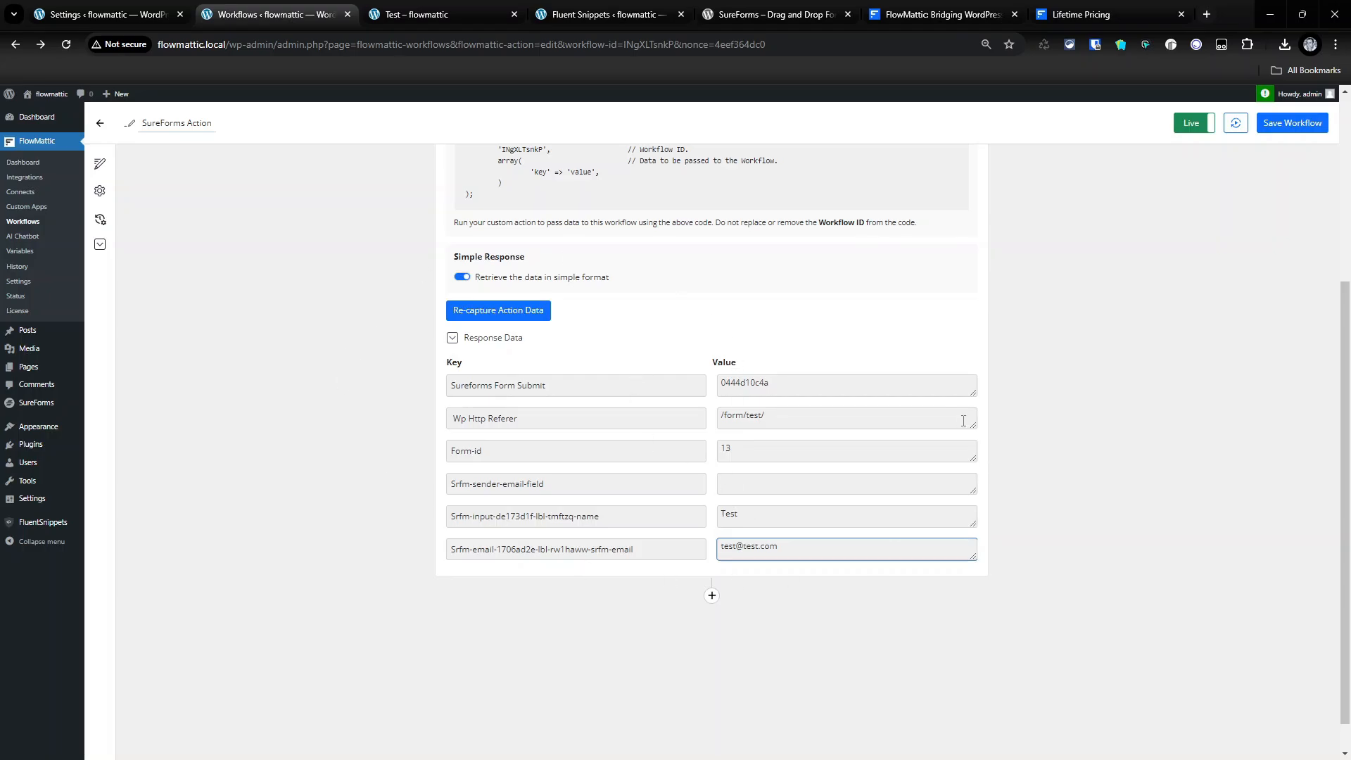
scroll(803, 477, "up", 4)
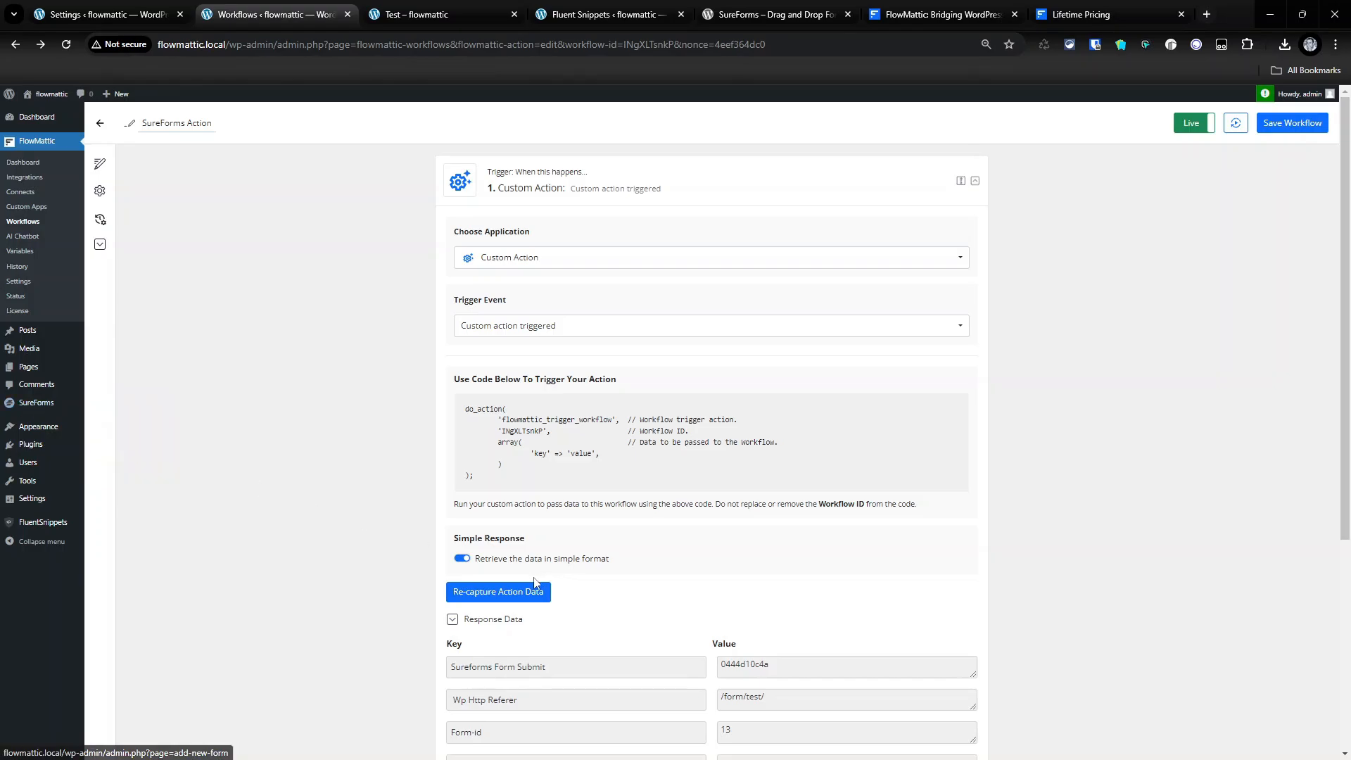
- Check the SureForms forms list for the Test form's ID 13, then return to the Form Submission snippet
left_click(25, 404)
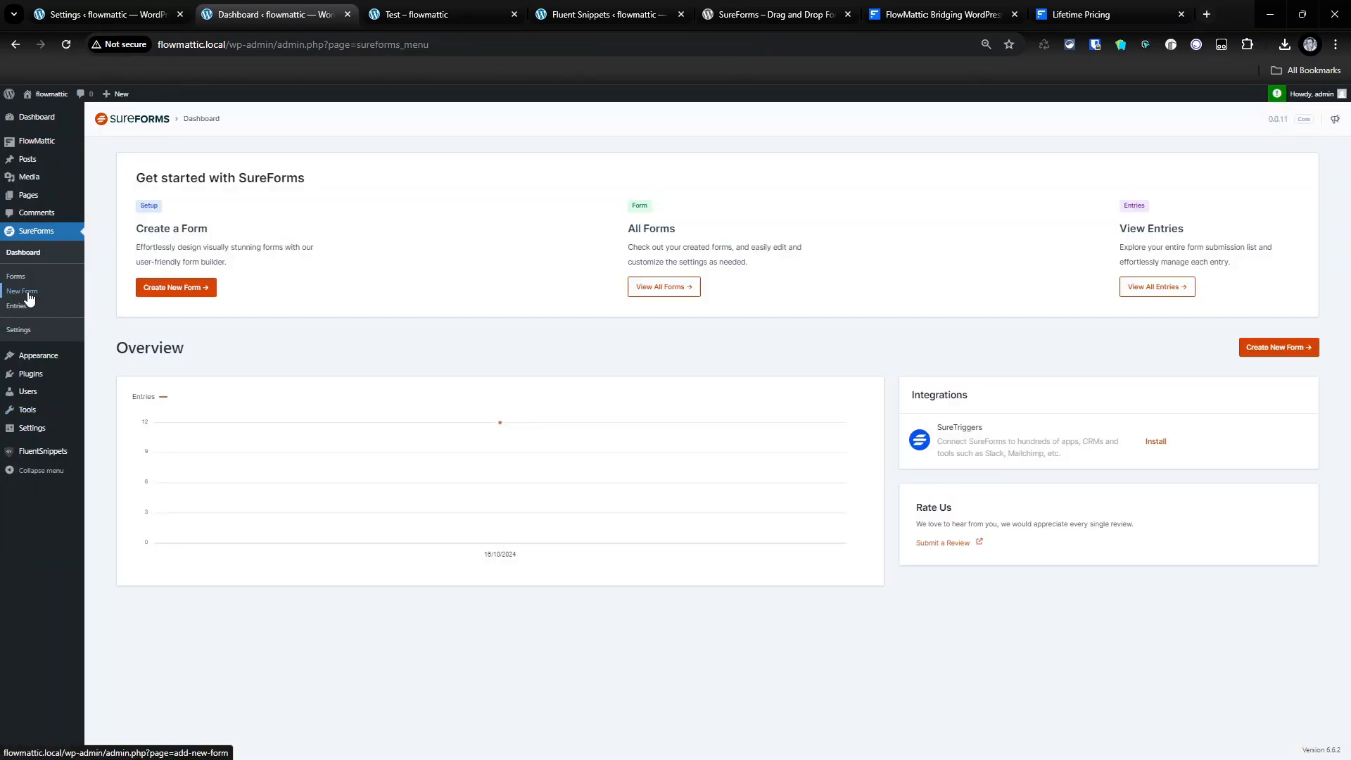
left_click(15, 276)
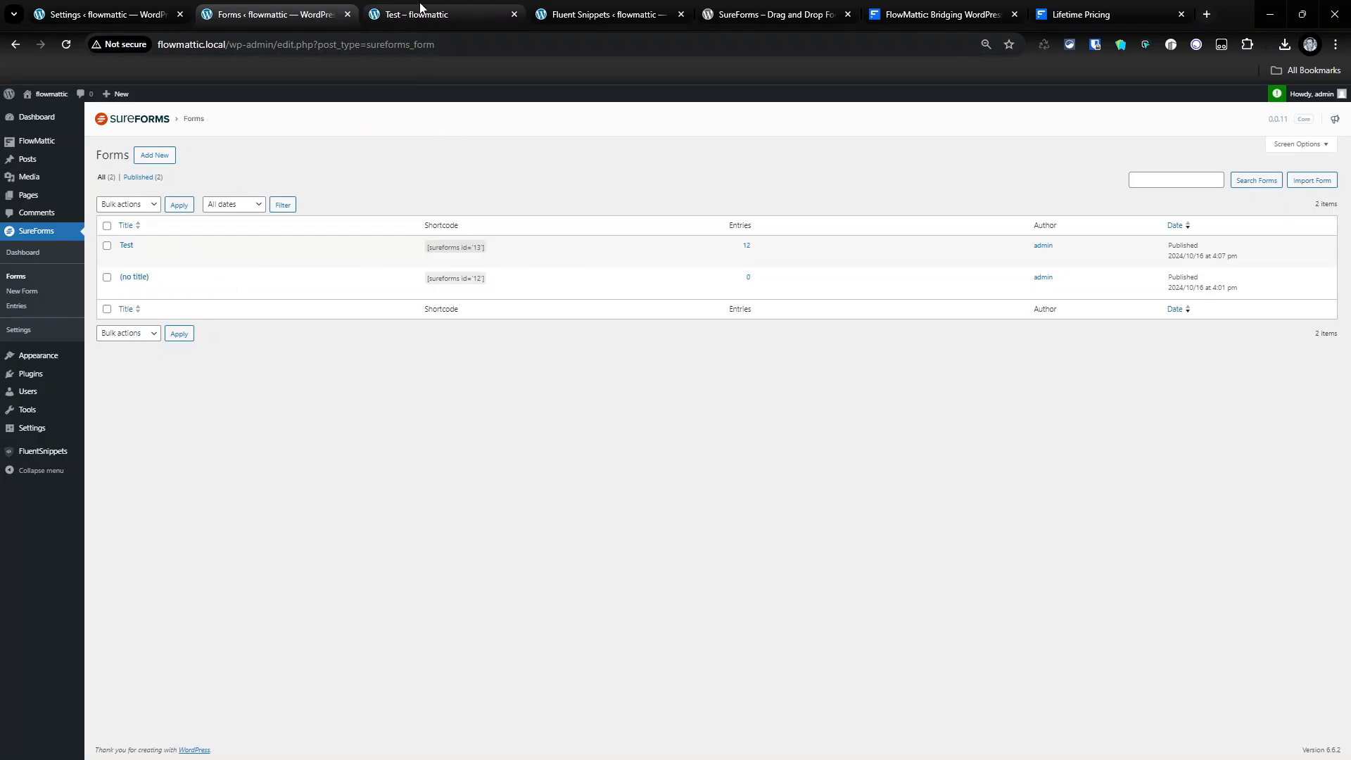
left_click(605, 14)
scroll(463, 413, "up", 4)
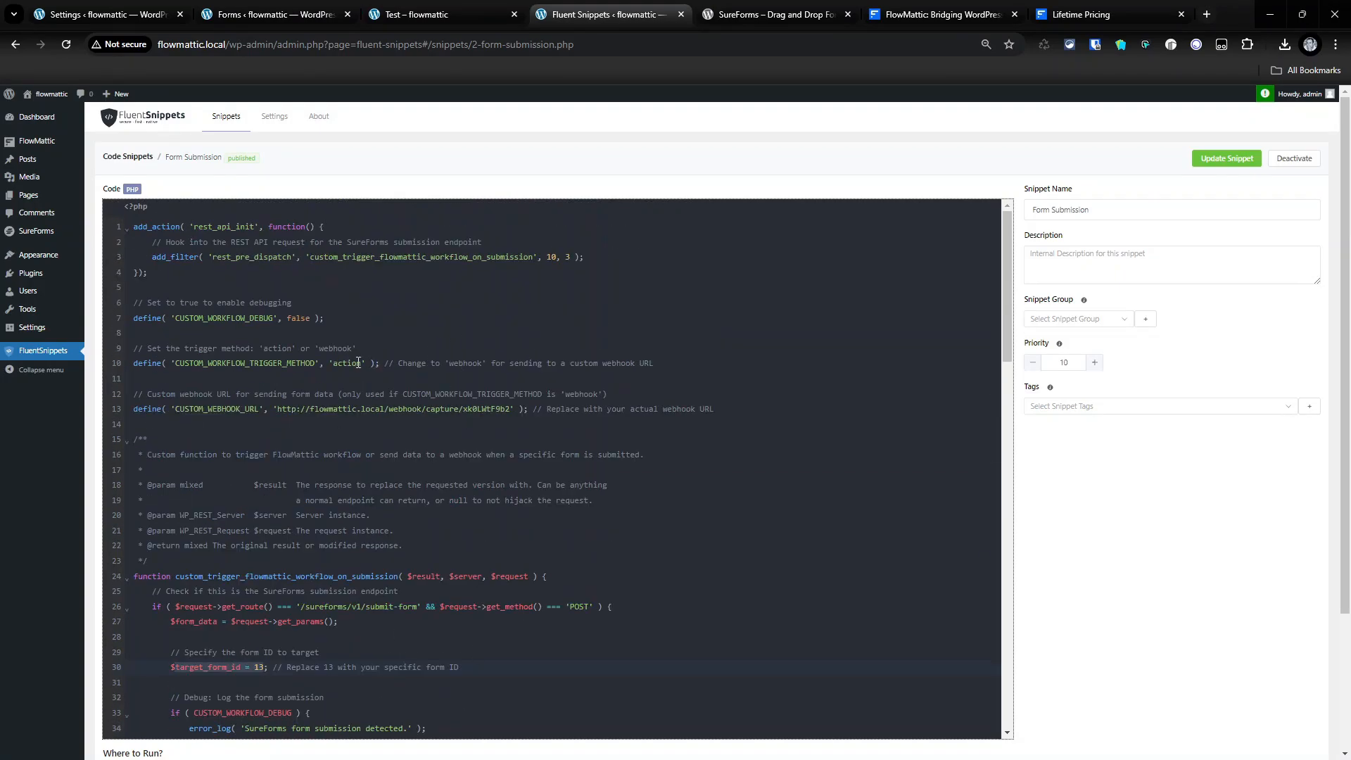
- Change the snippet's trigger method from action to 'webhook', save it, and select the line 13 webhook URL
double_click(347, 363)
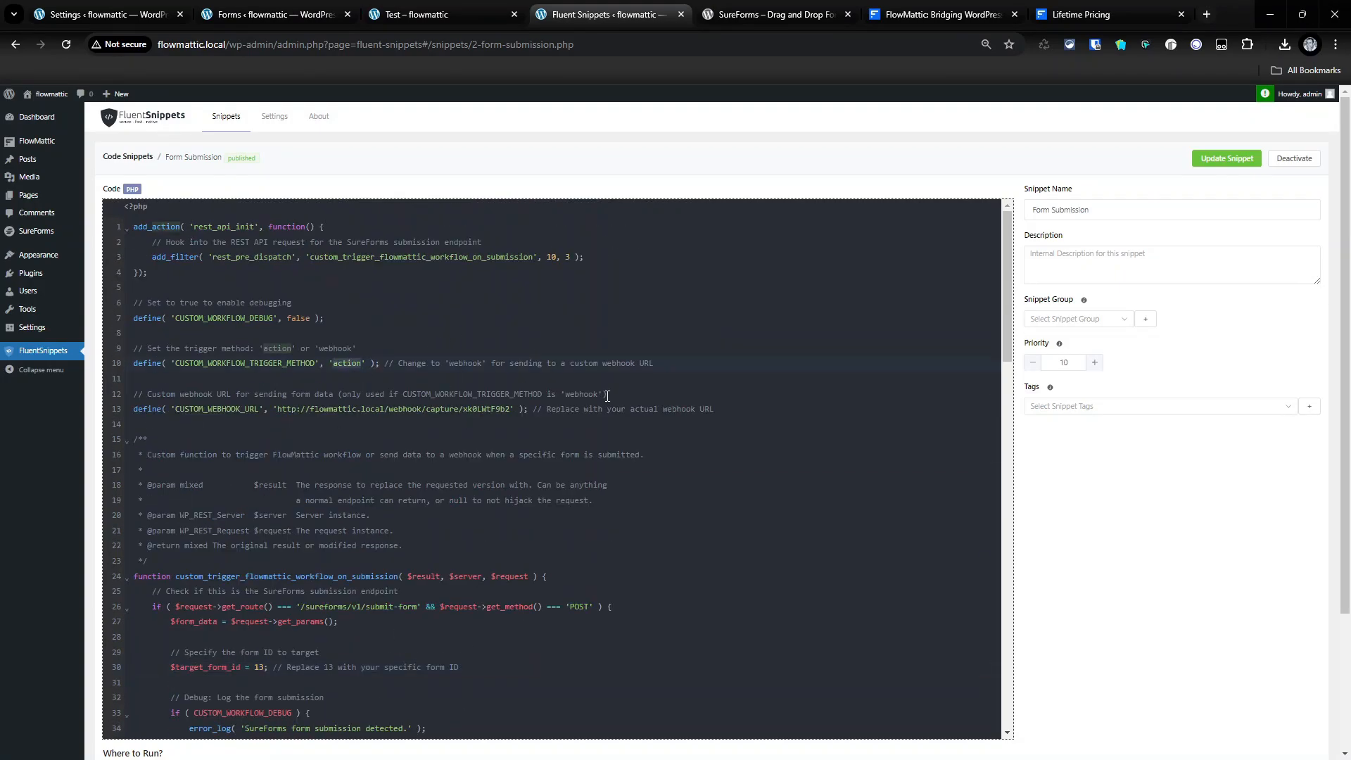
type("webhook")
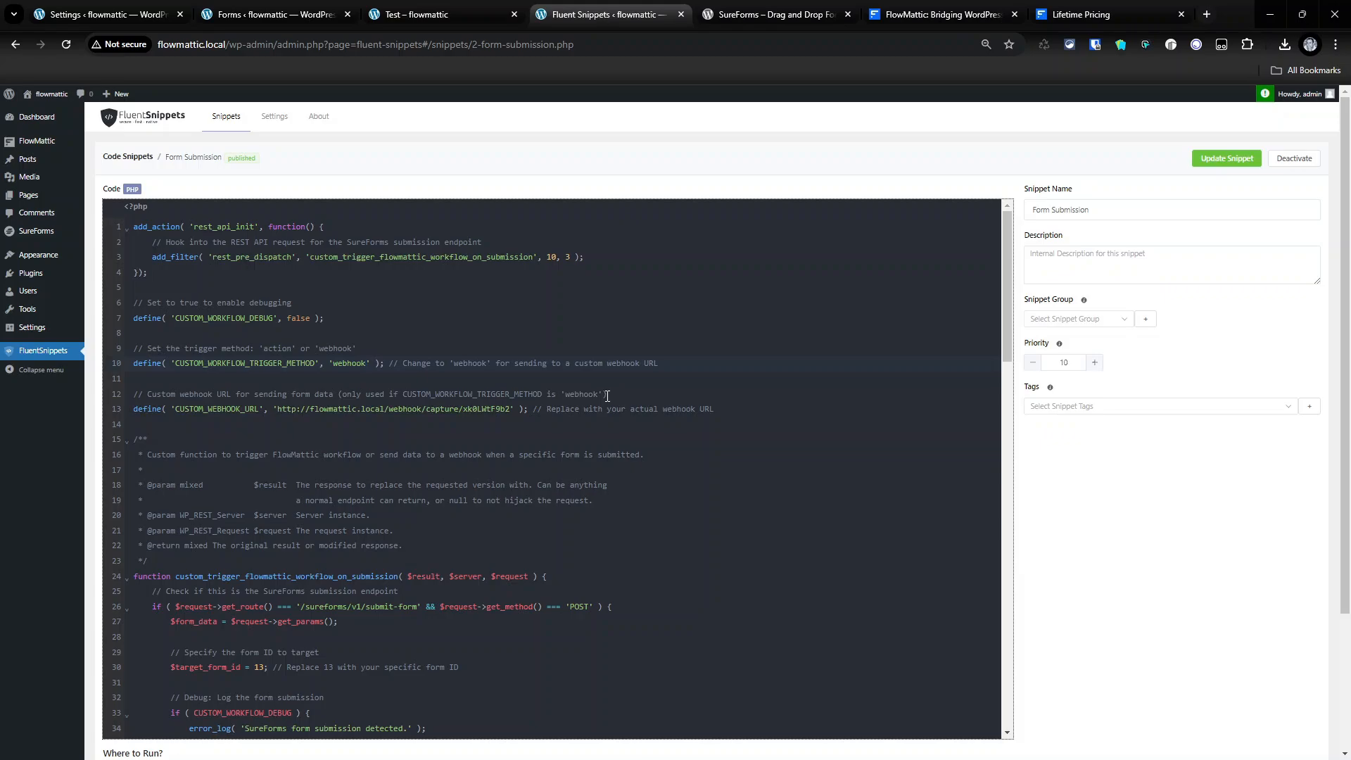
left_click(1204, 159)
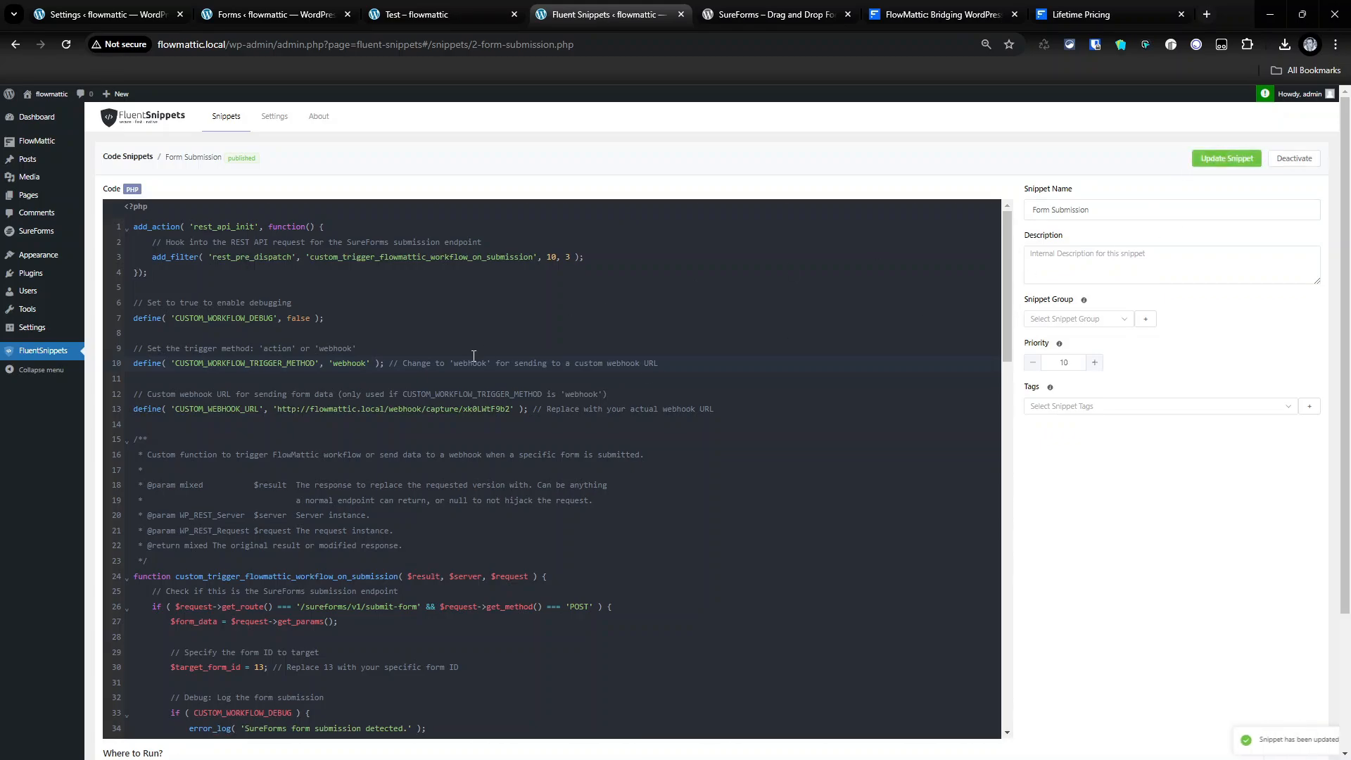
left_click_drag(276, 410, 517, 406)
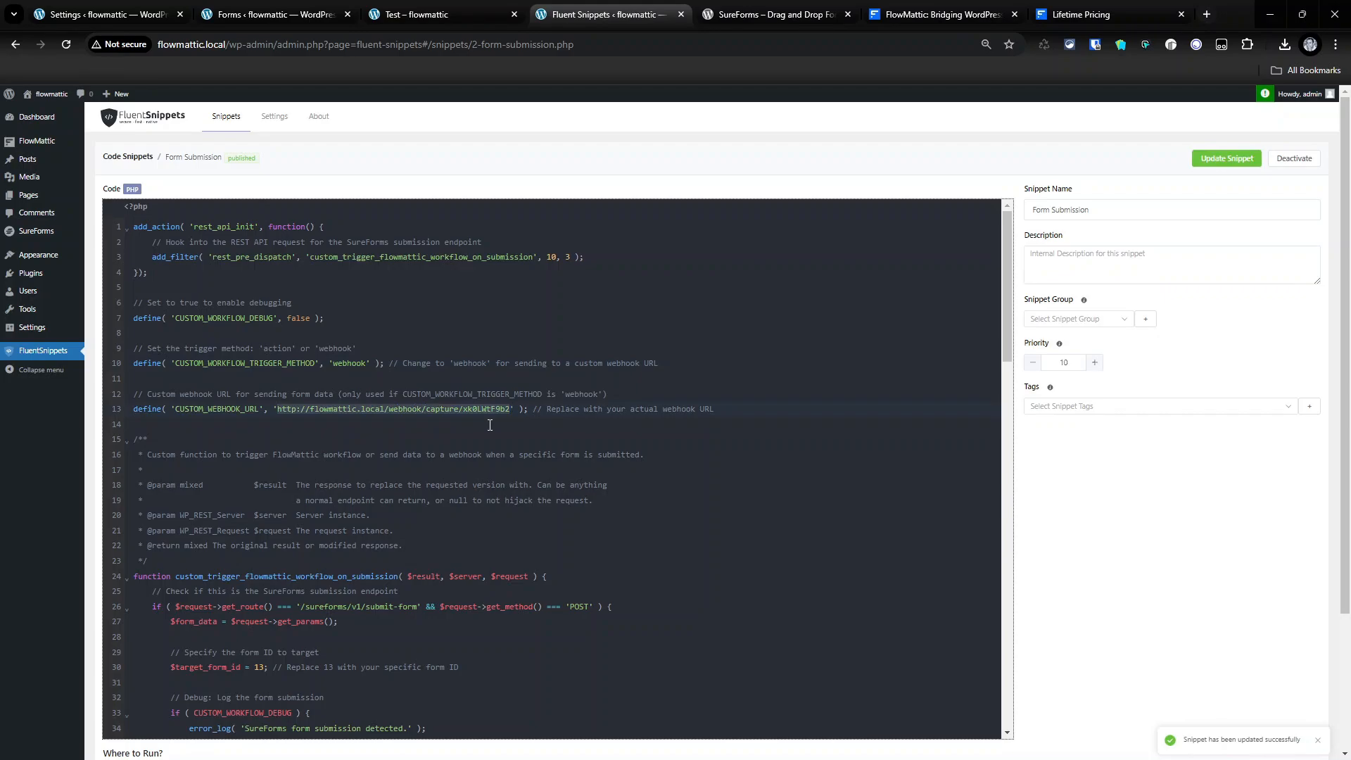
left_click(457, 14)
- Open the Sureforms Hook workflow from FlowMattic's Workflows list
left_click(305, 6)
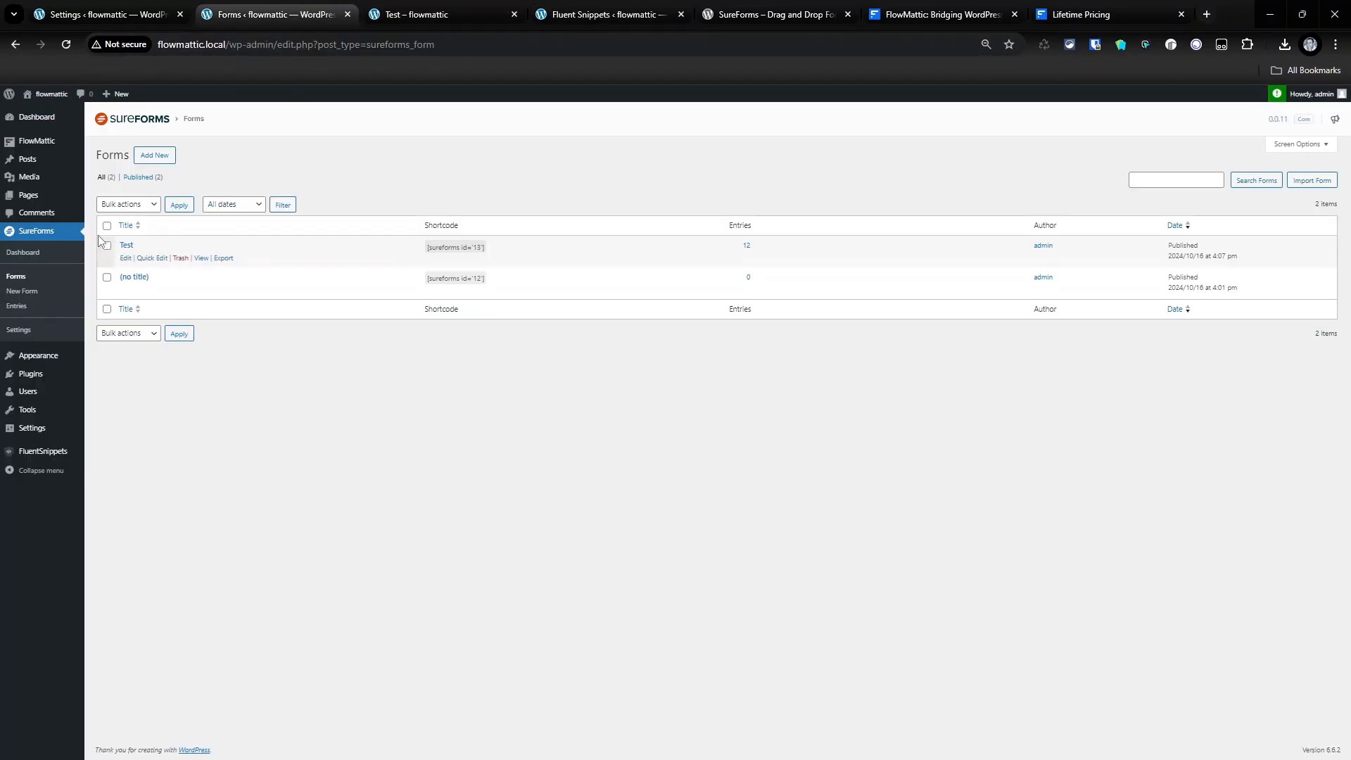
mouse_move(68, 203)
left_click(77, 10)
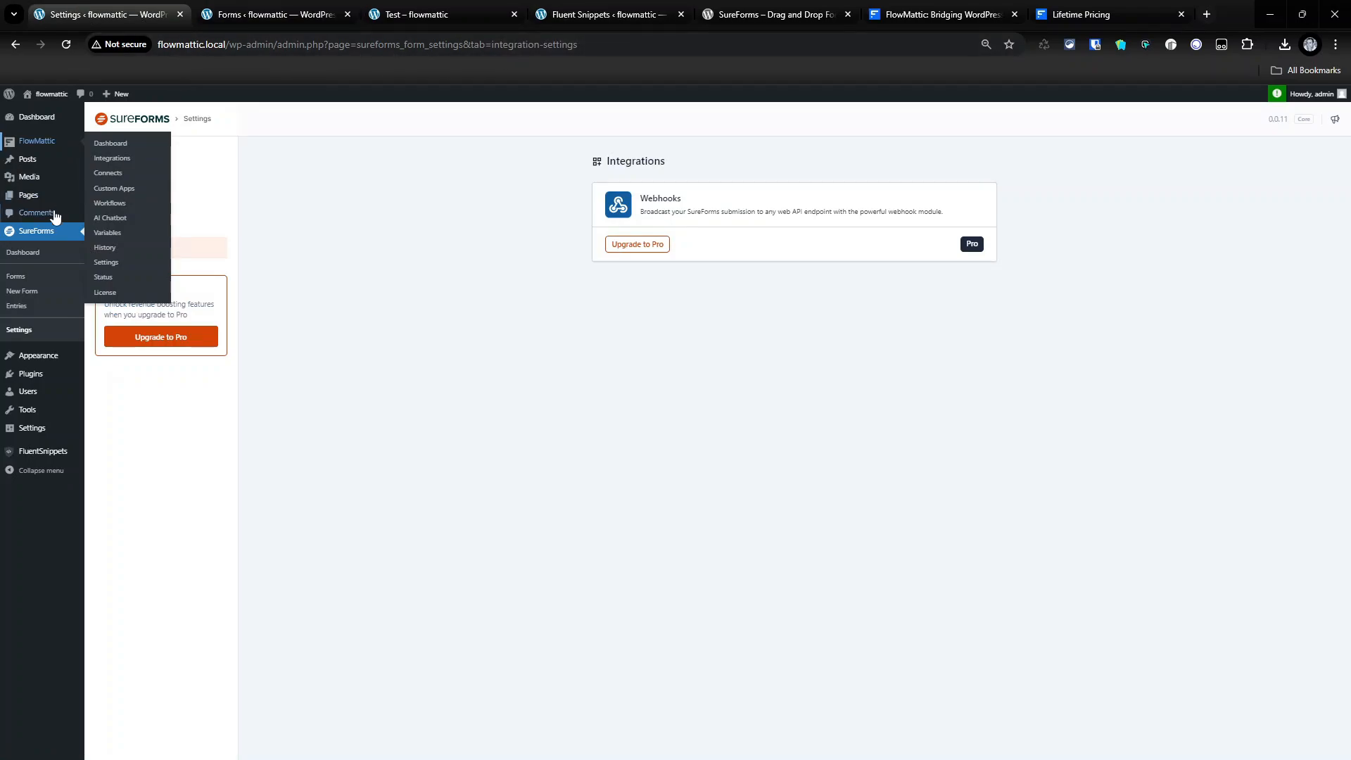
left_click(41, 141)
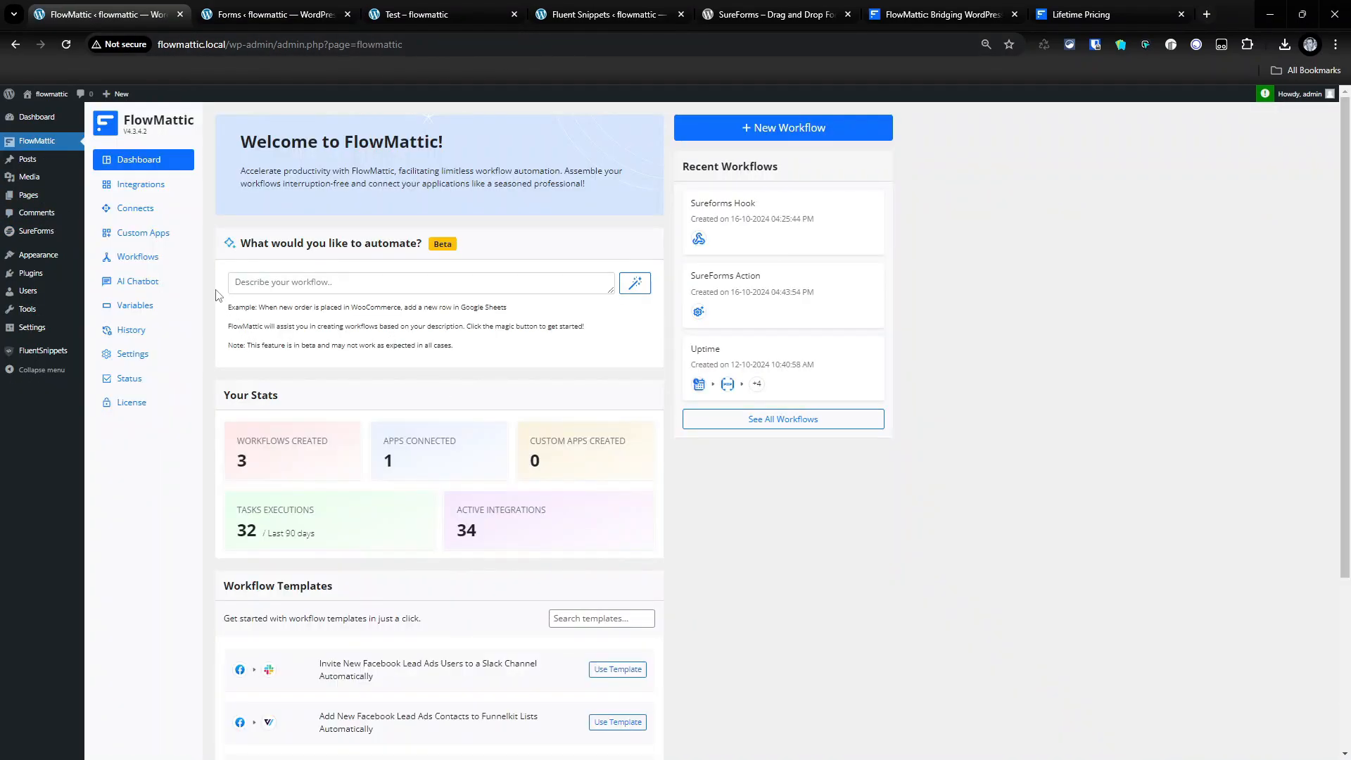
left_click(140, 258)
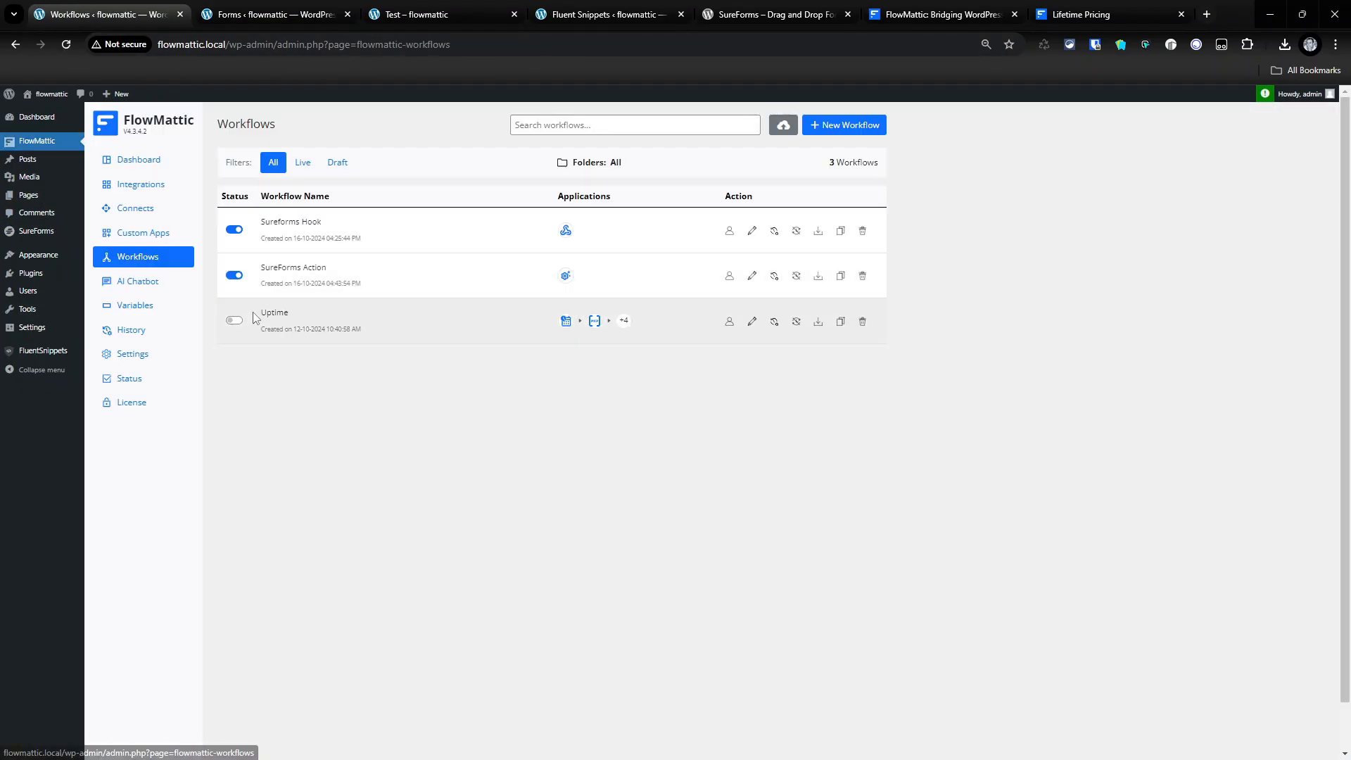
left_click(273, 226)
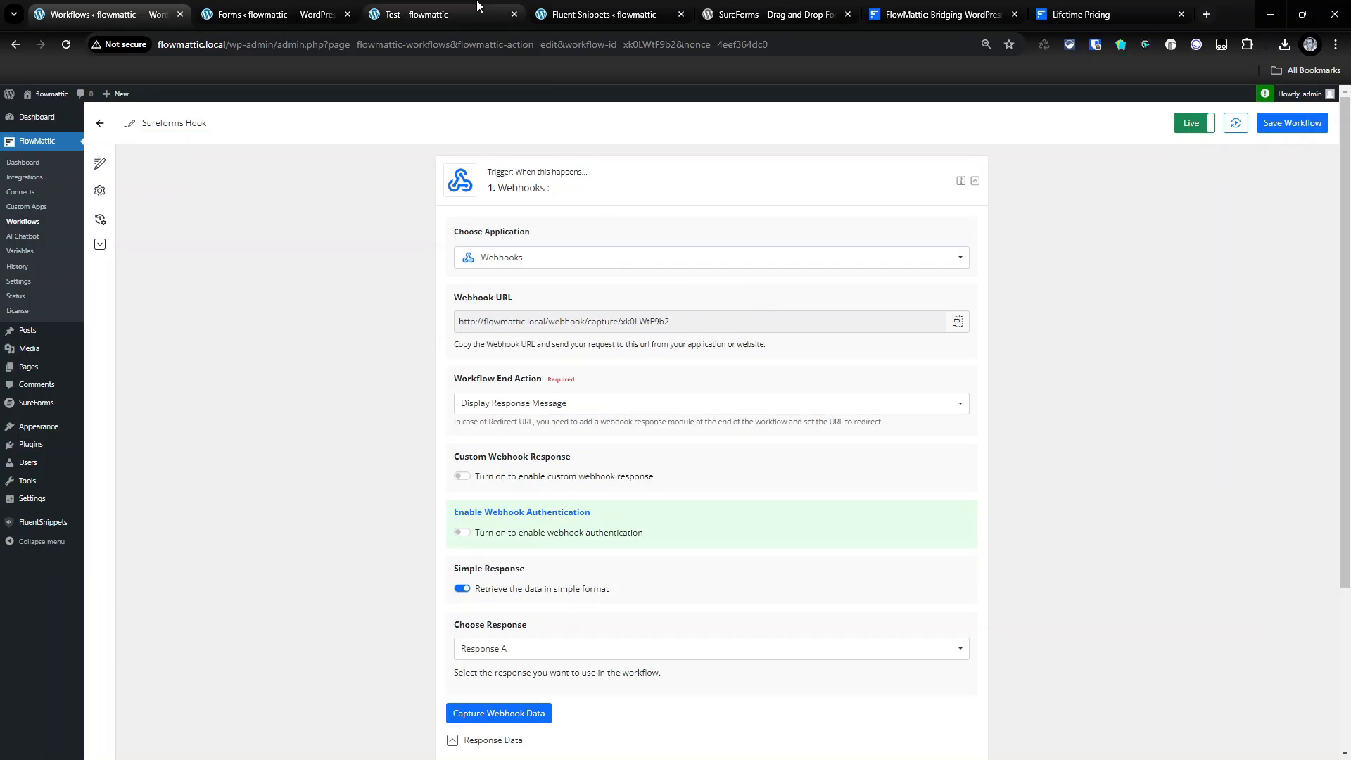
- Reload the Test form page to empty it, then go back to the Sureforms Hook webhook trigger settings
left_click(604, 14)
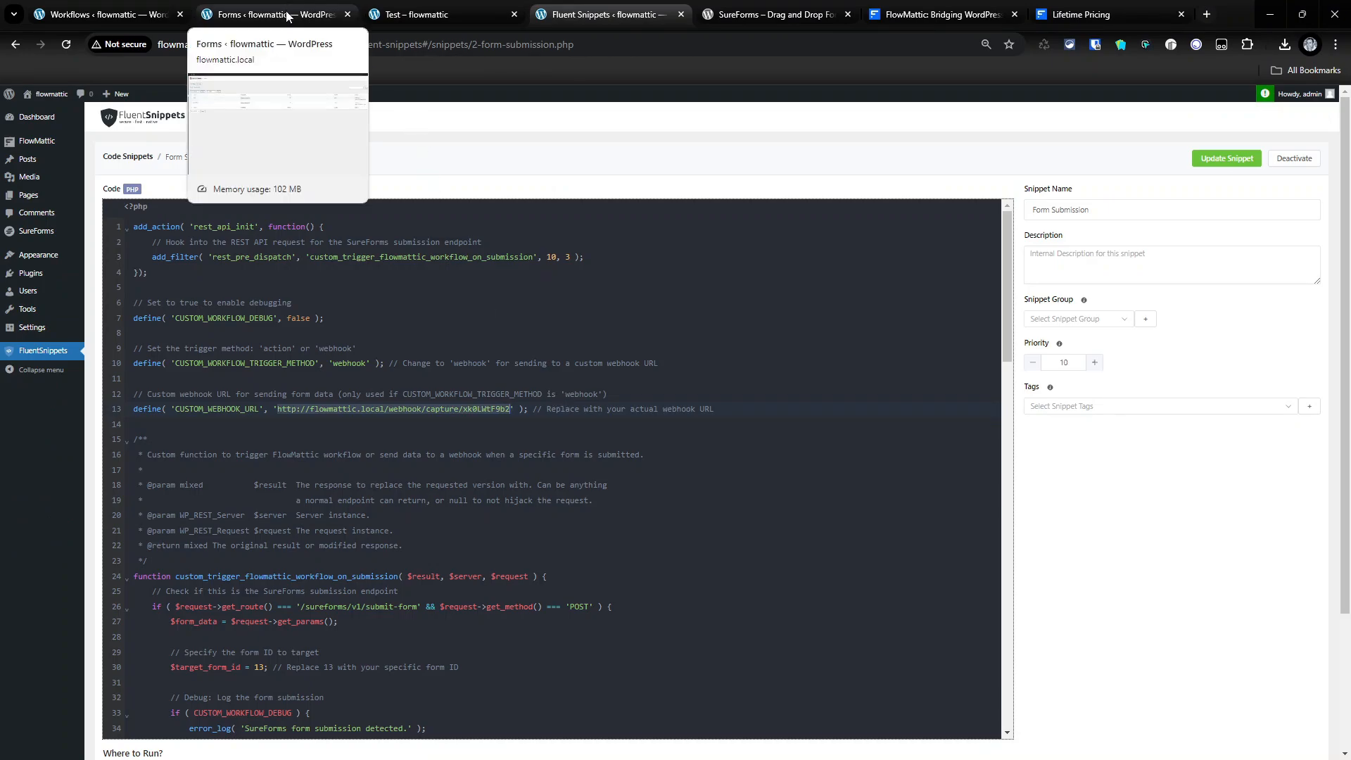
left_click(410, 14)
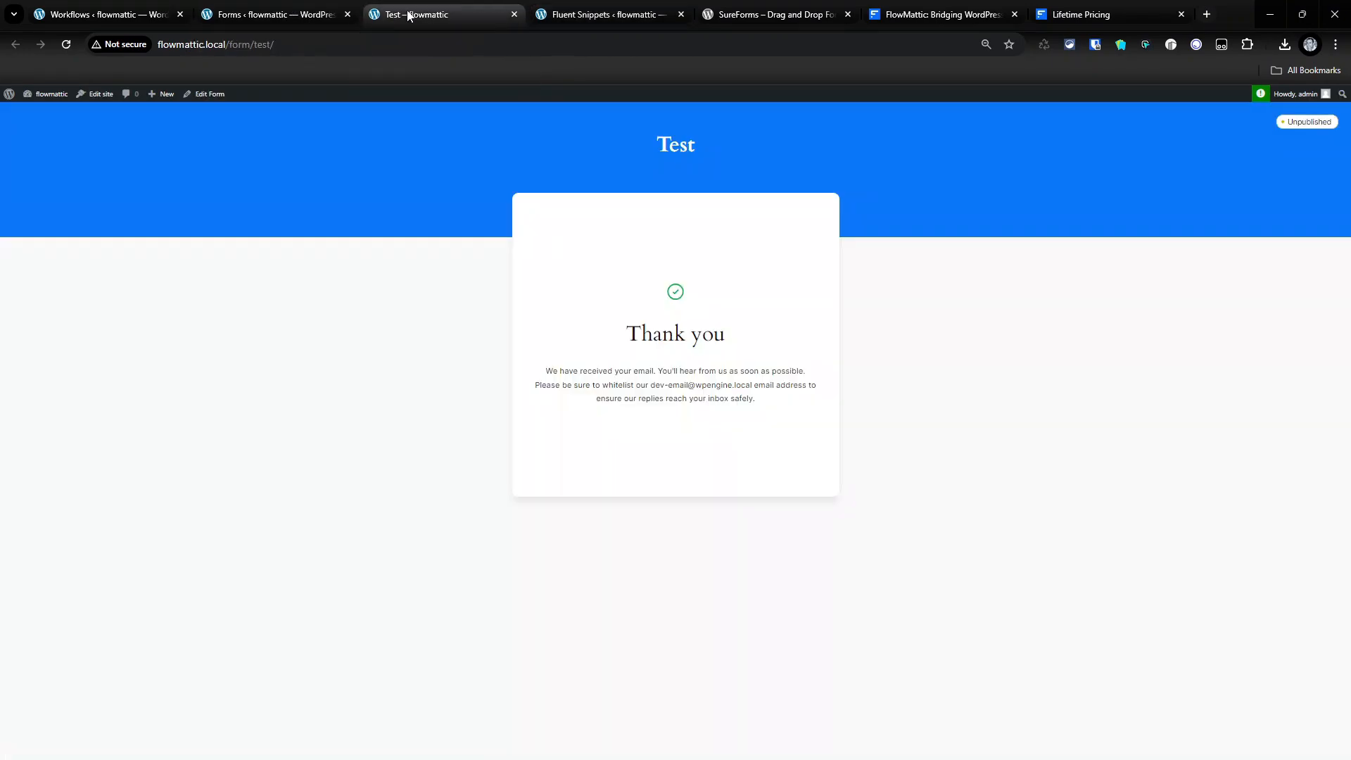
left_click(70, 45)
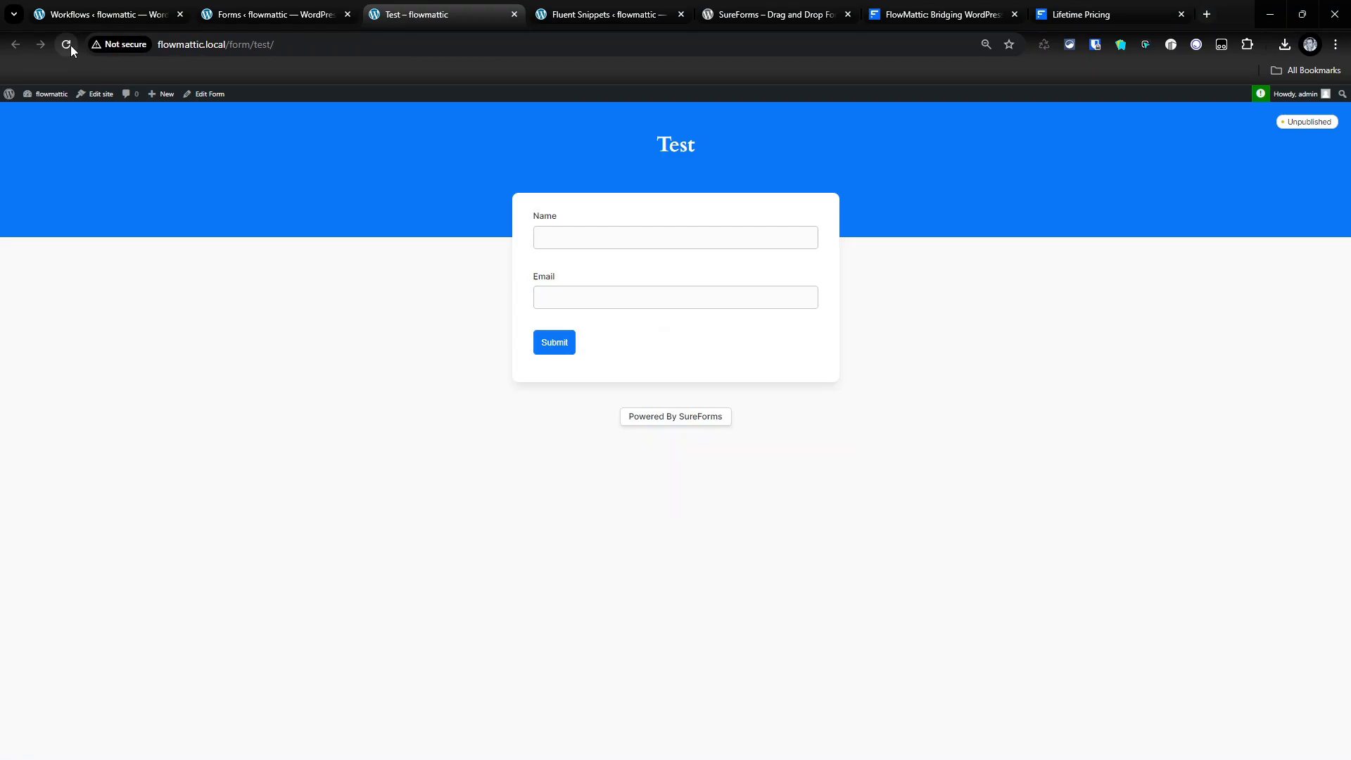
left_click(100, 20)
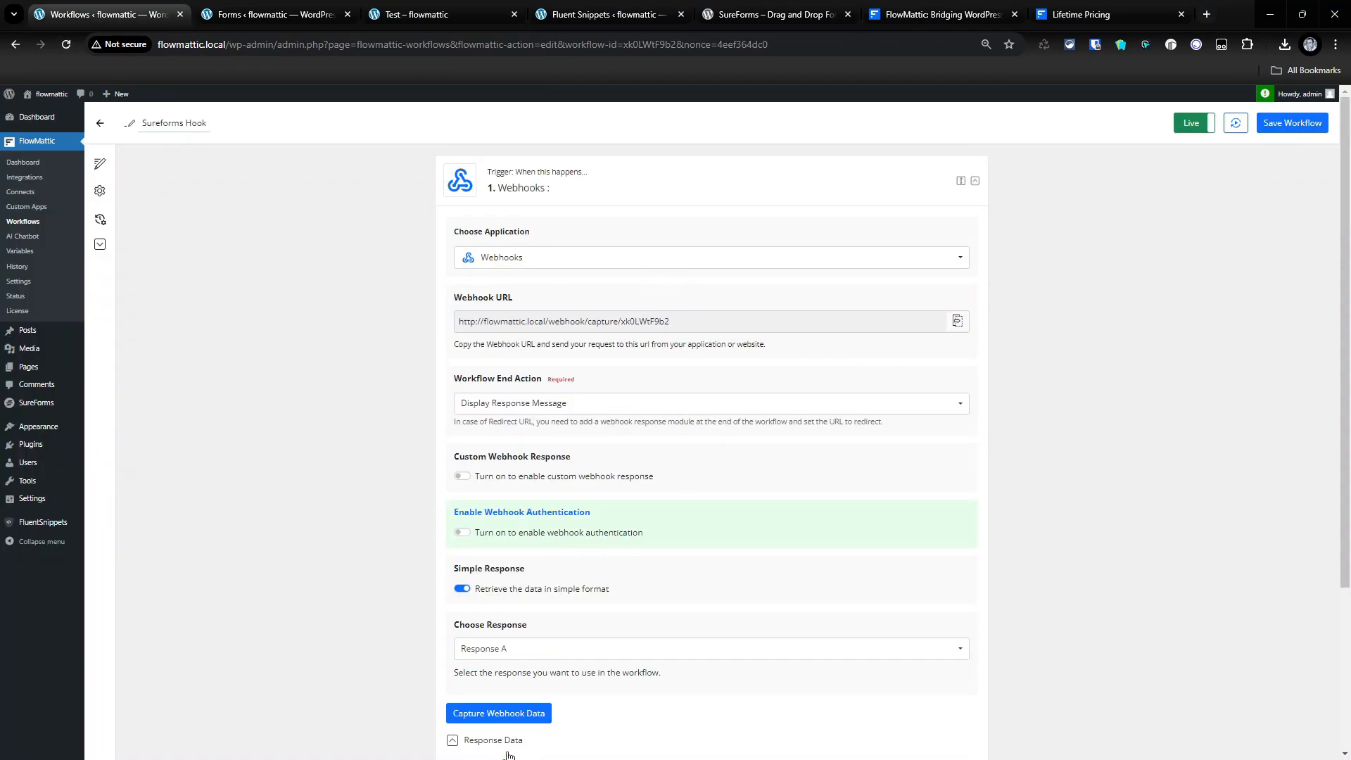
scroll(507, 751, "down", 2)
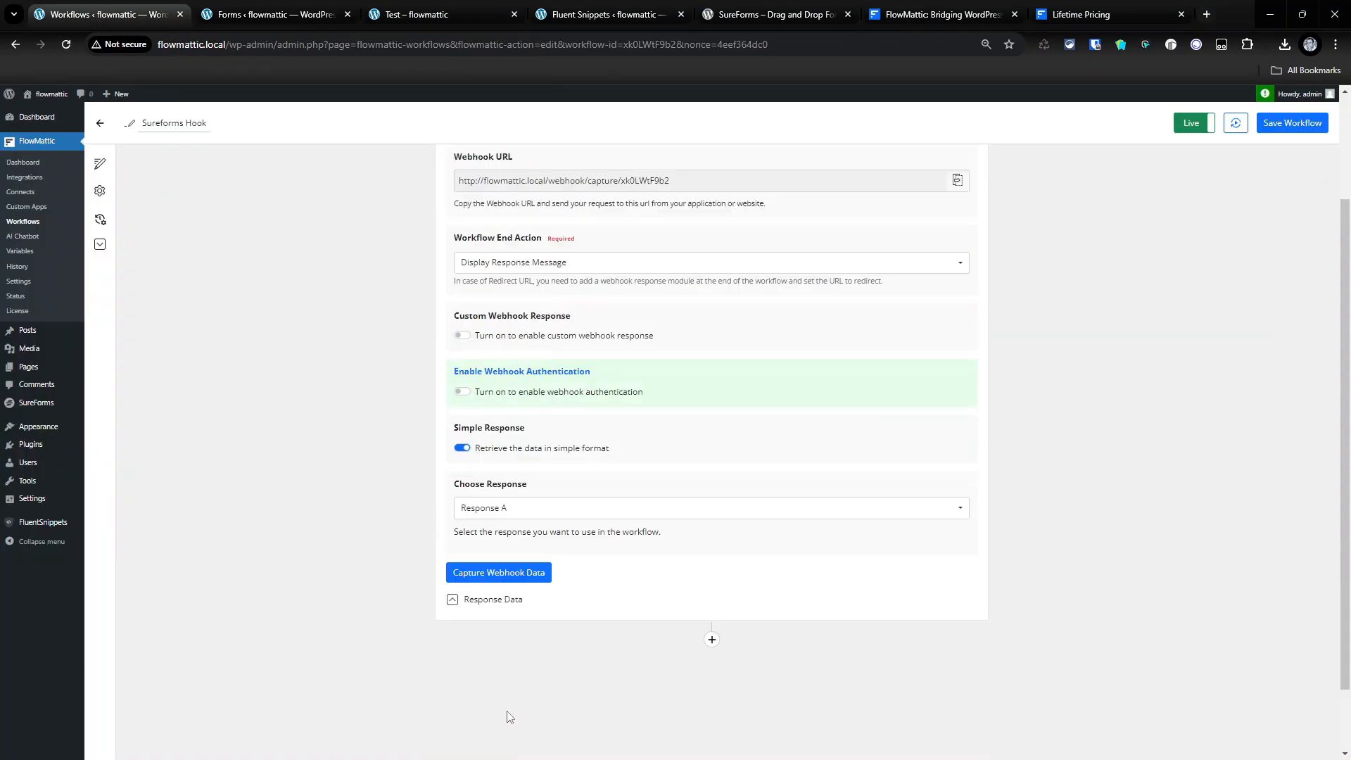
- Start Capture Webhook Data in FlowMattic and reopen the Form Submission snippet's code
left_click(495, 574)
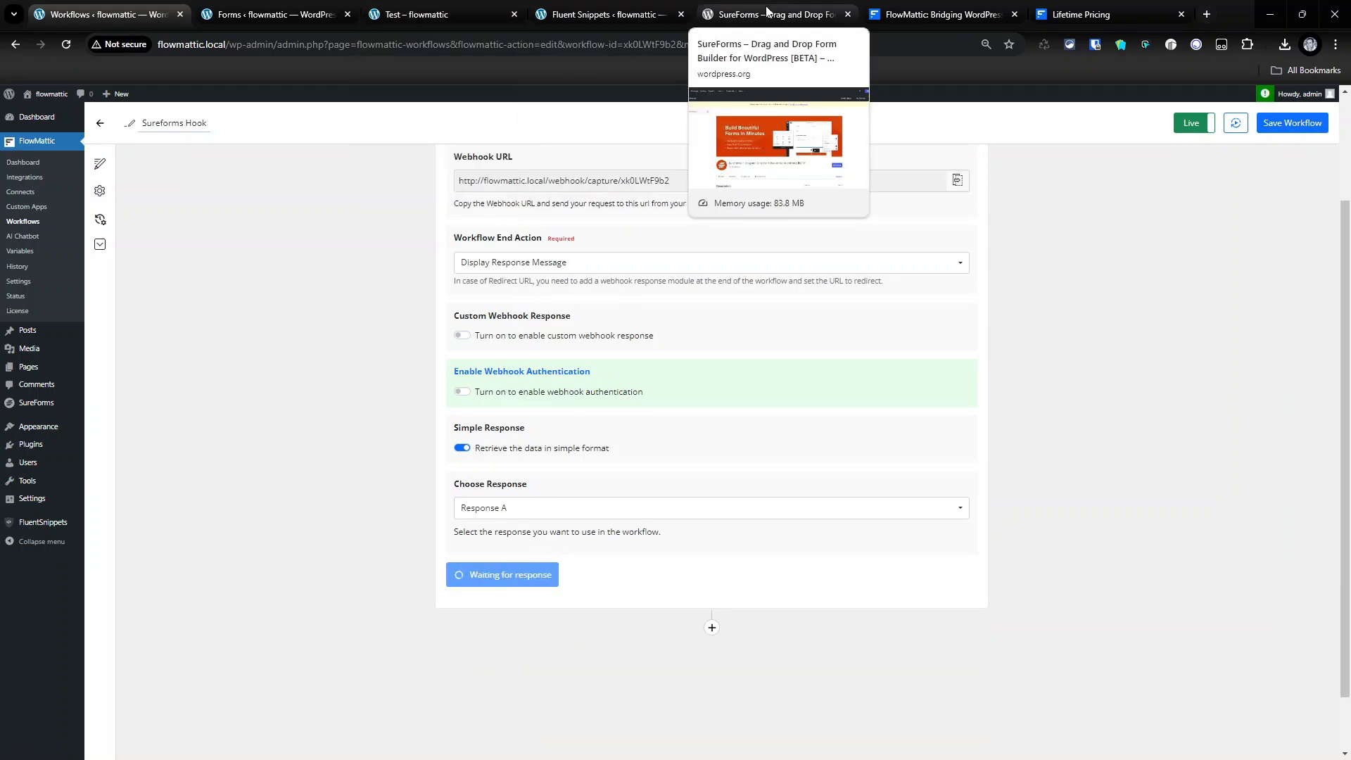
left_click(277, 15)
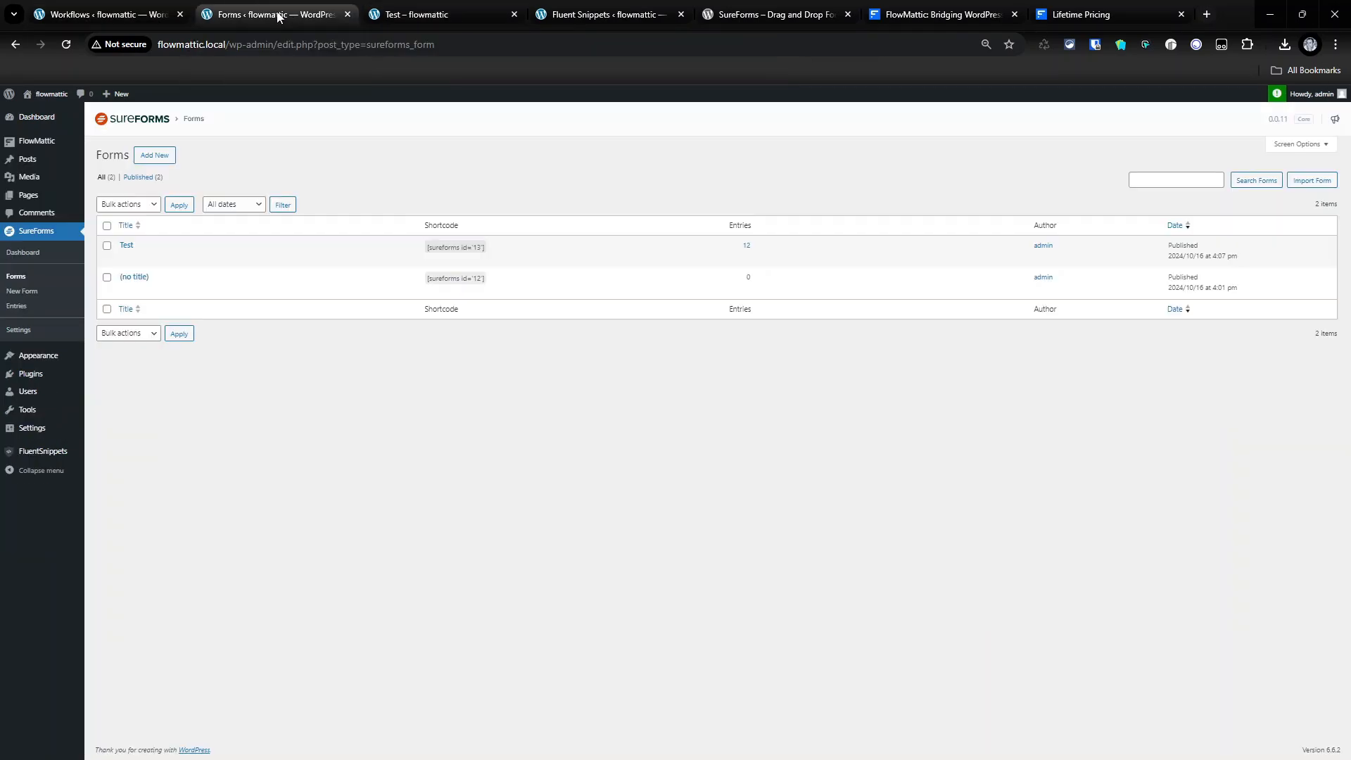
left_click(49, 454)
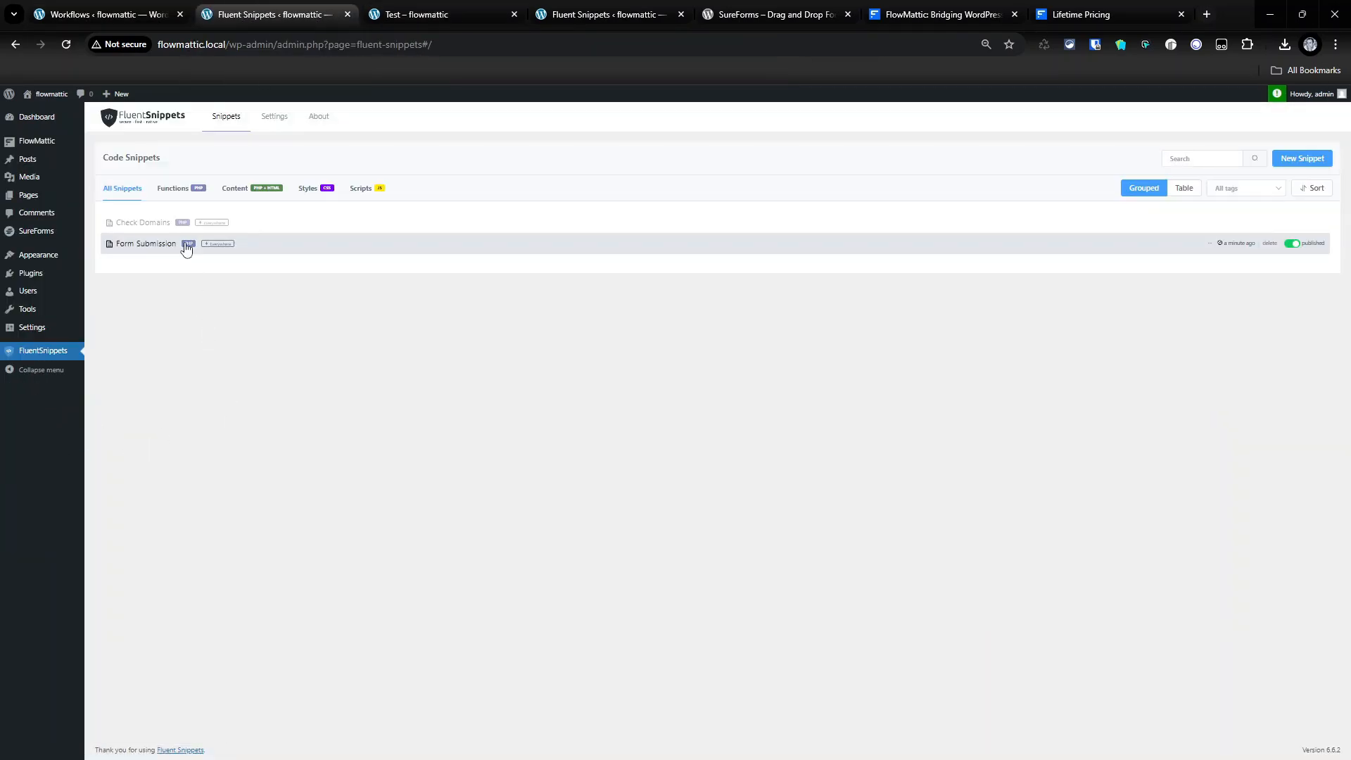
left_click(148, 244)
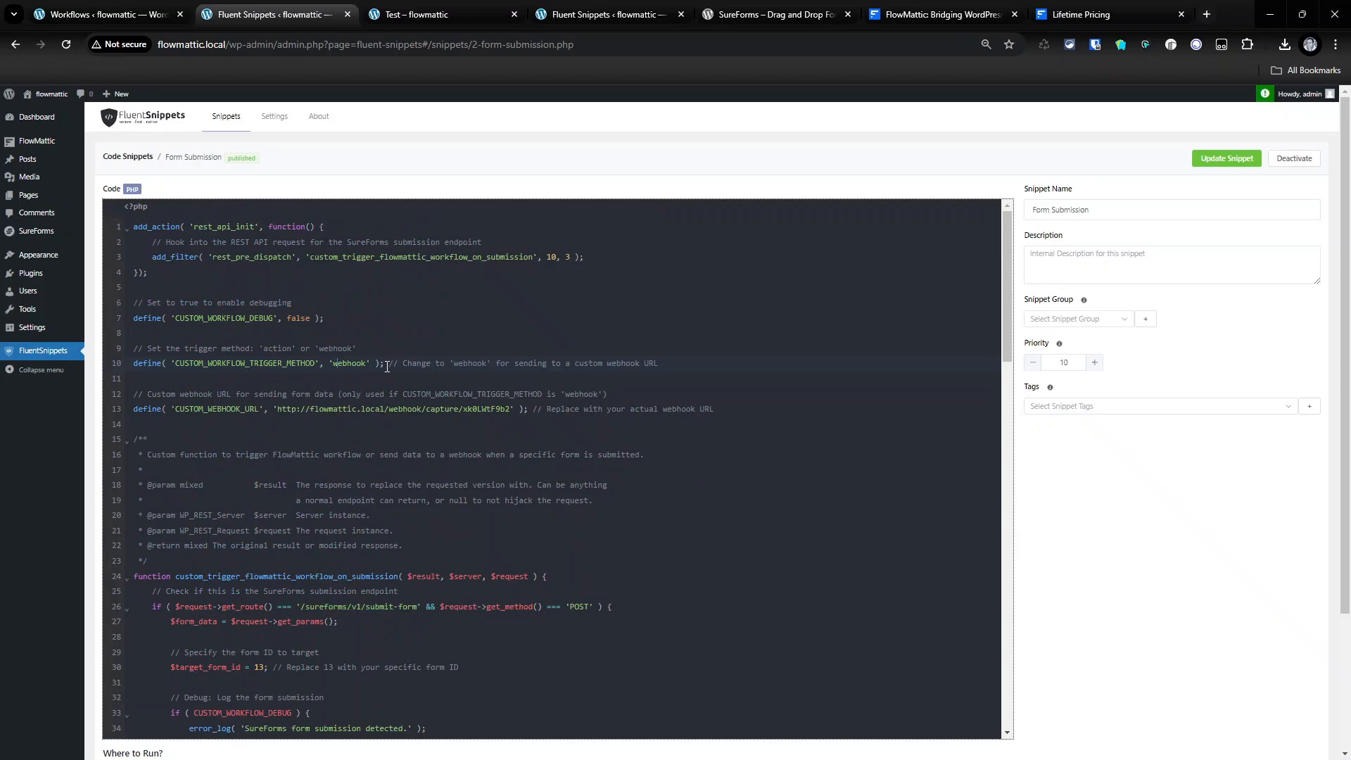
- Fill the Test form's Name and Email fields with sample values and submit it
left_click(418, 15)
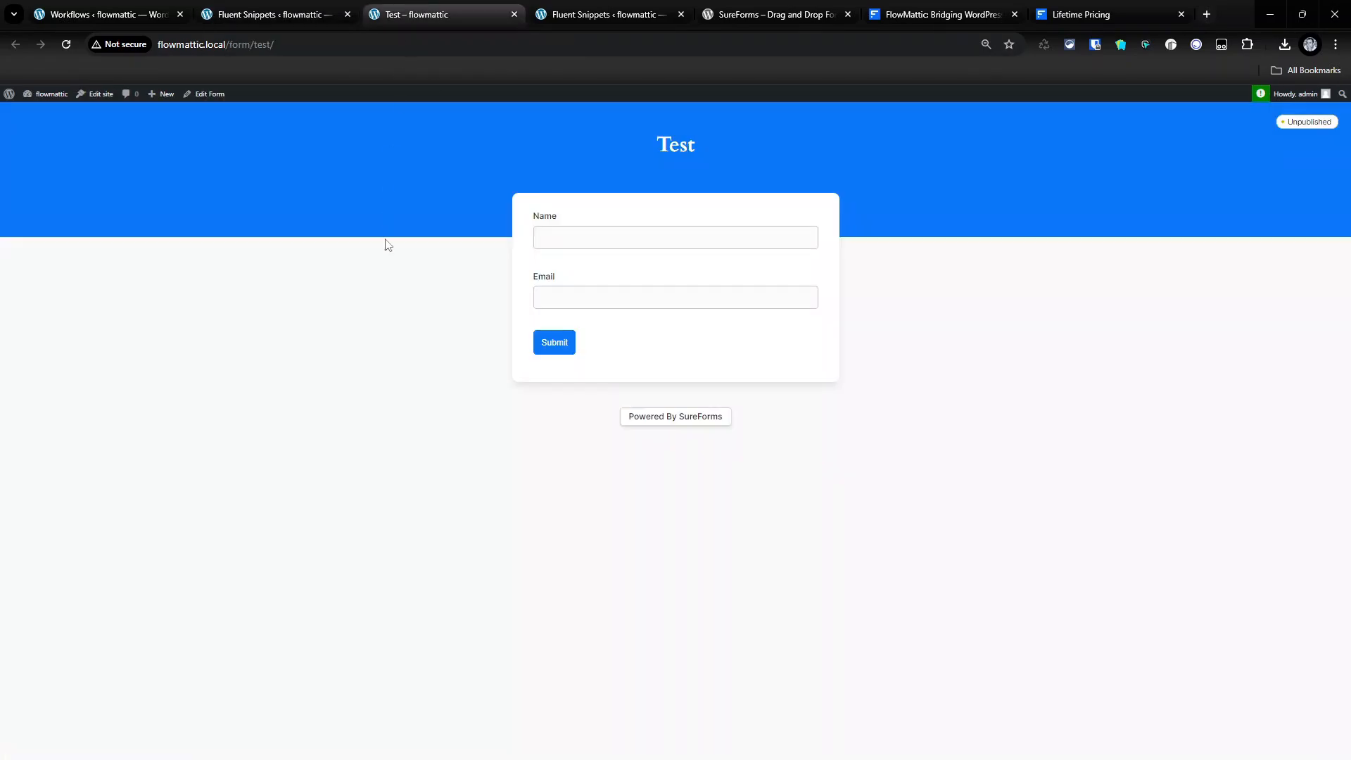
left_click(613, 228)
type("N")
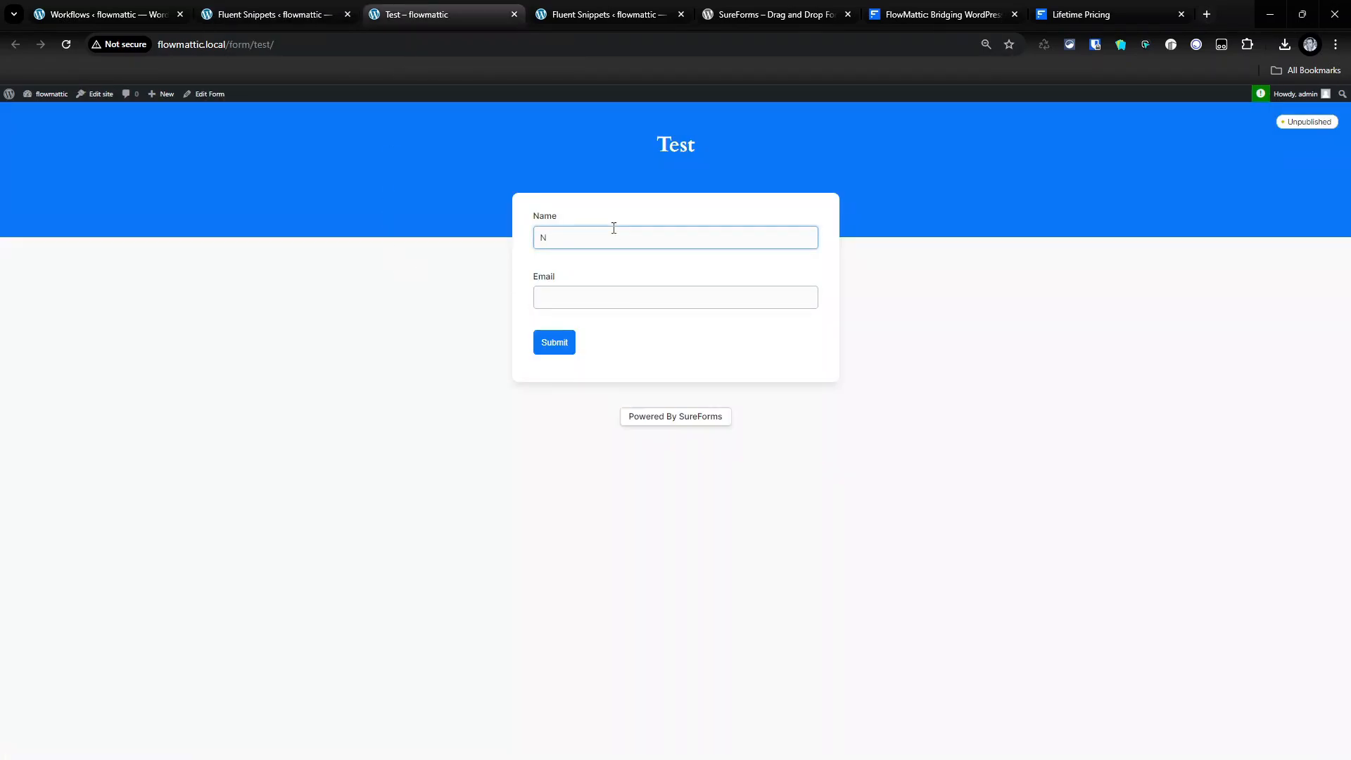
type("athan")
key("Tab")
type("te")
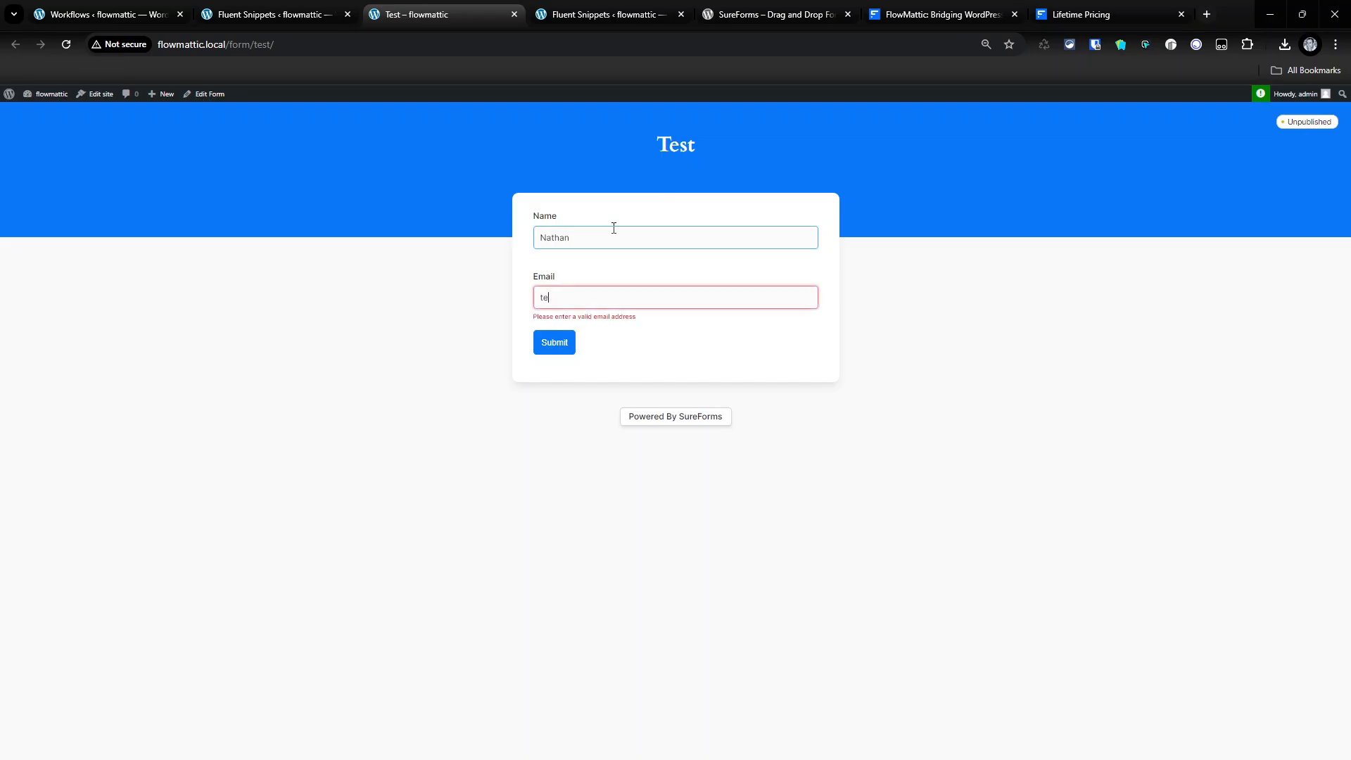
type("st@test.co")
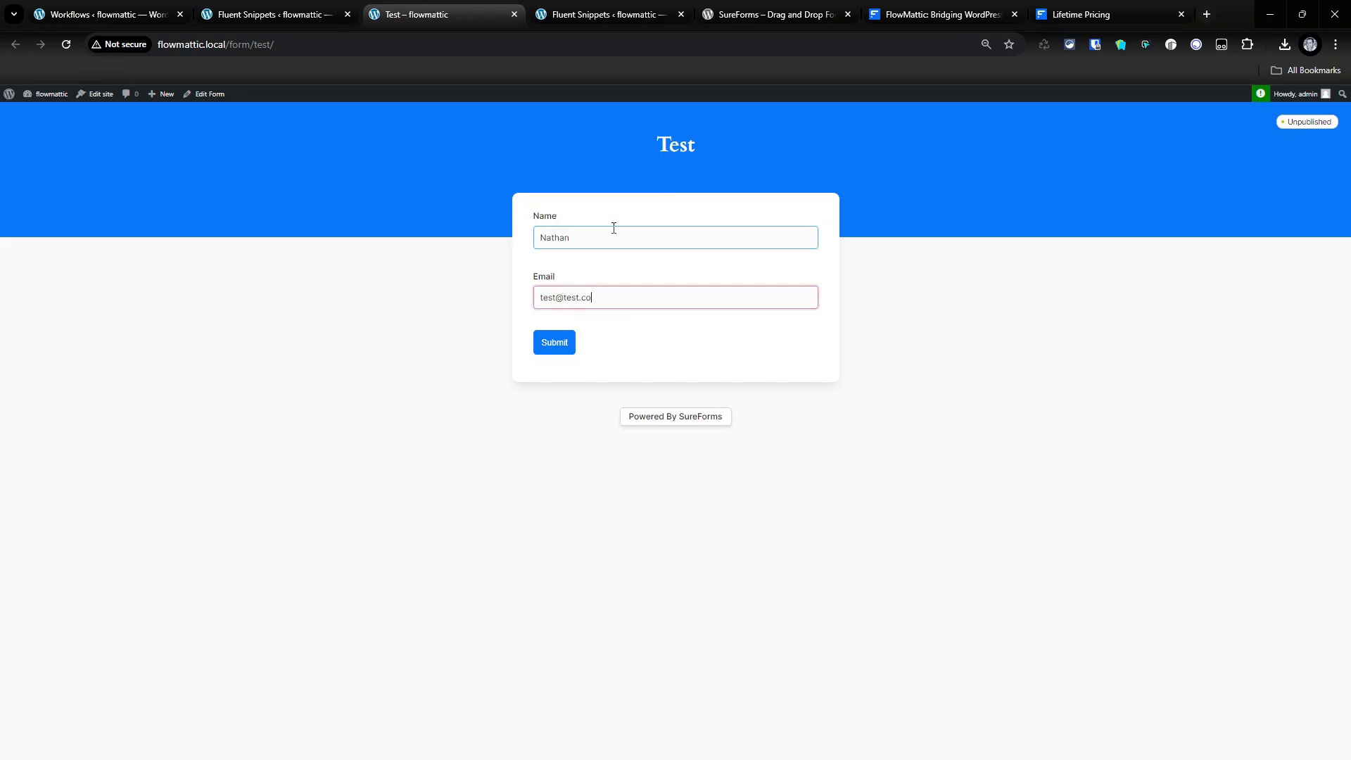
type("m")
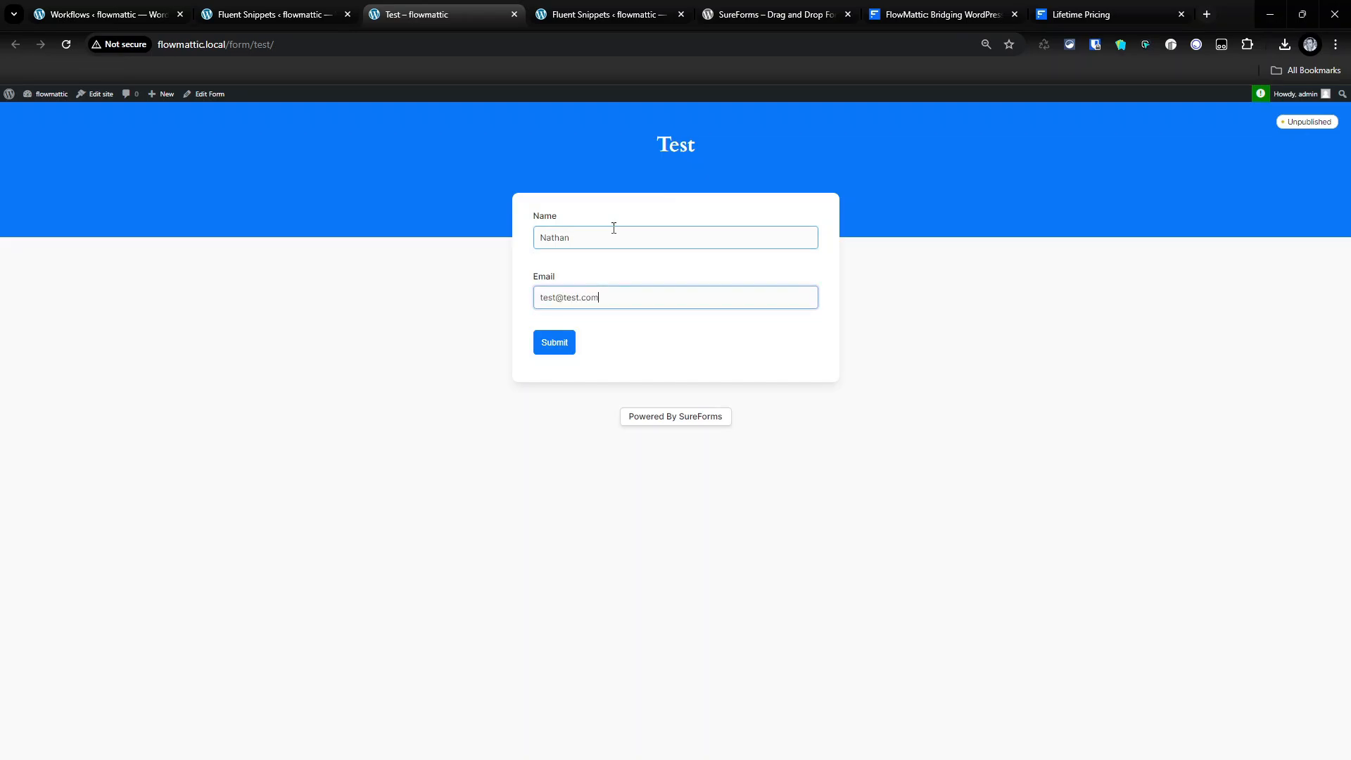
left_click(554, 343)
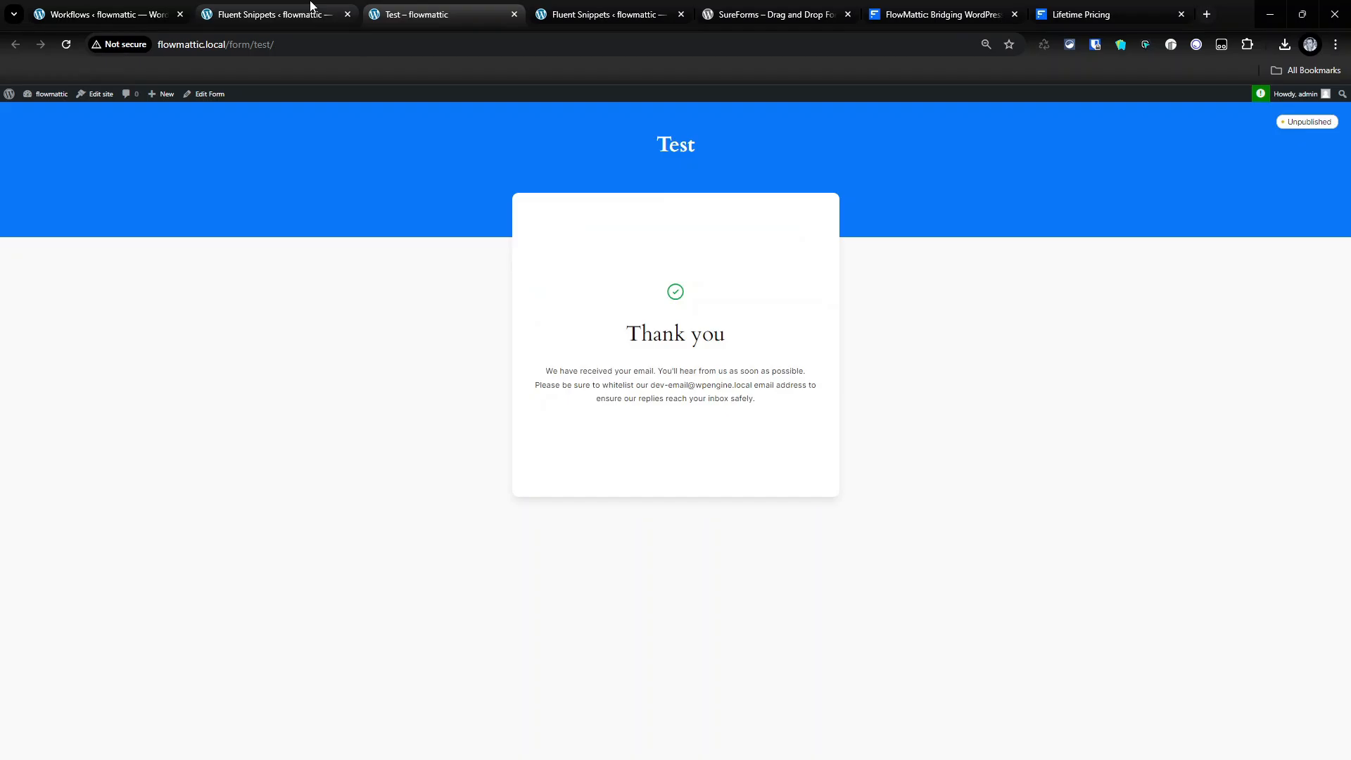
- Review the Sureforms Hook Response Data, selecting the captured name and email values
left_click(106, 14)
scroll(592, 443, "down", 4)
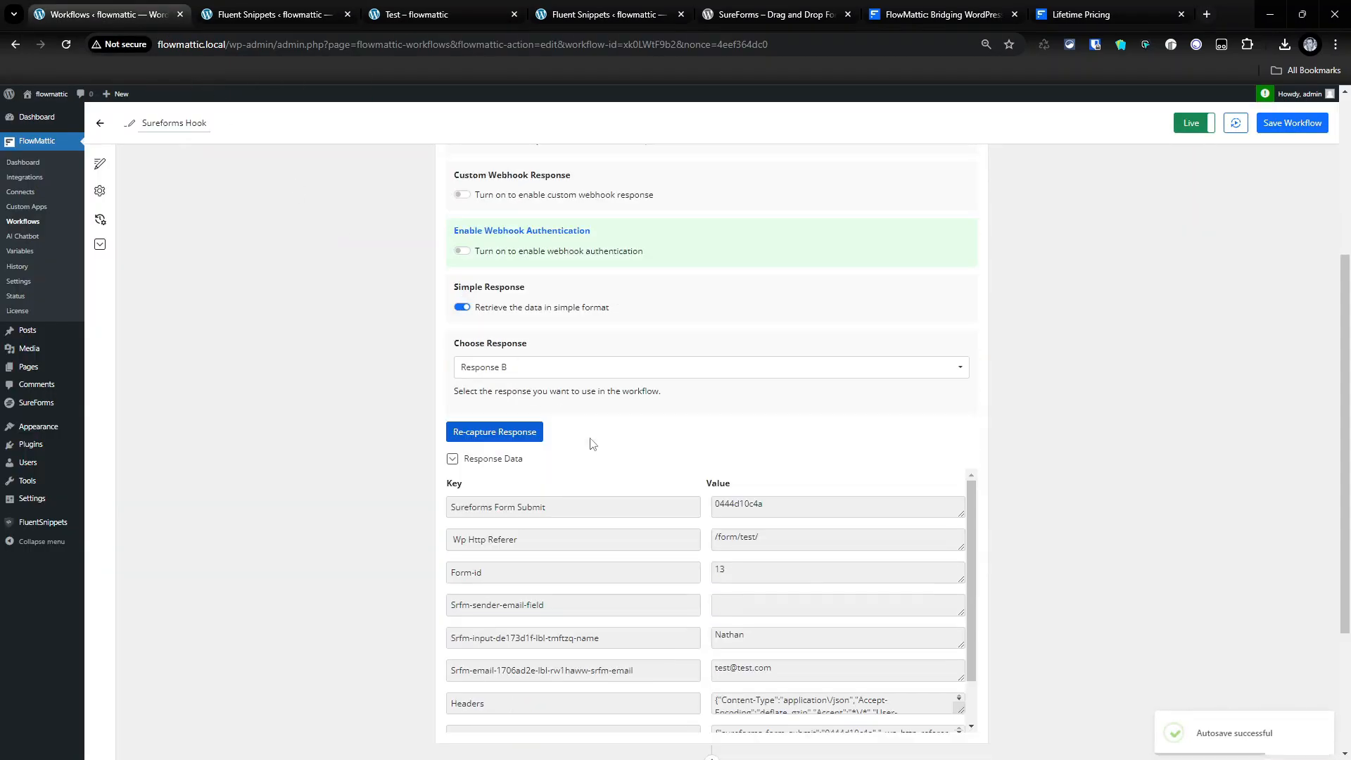
scroll(714, 549, "down", 1)
double_click(729, 583)
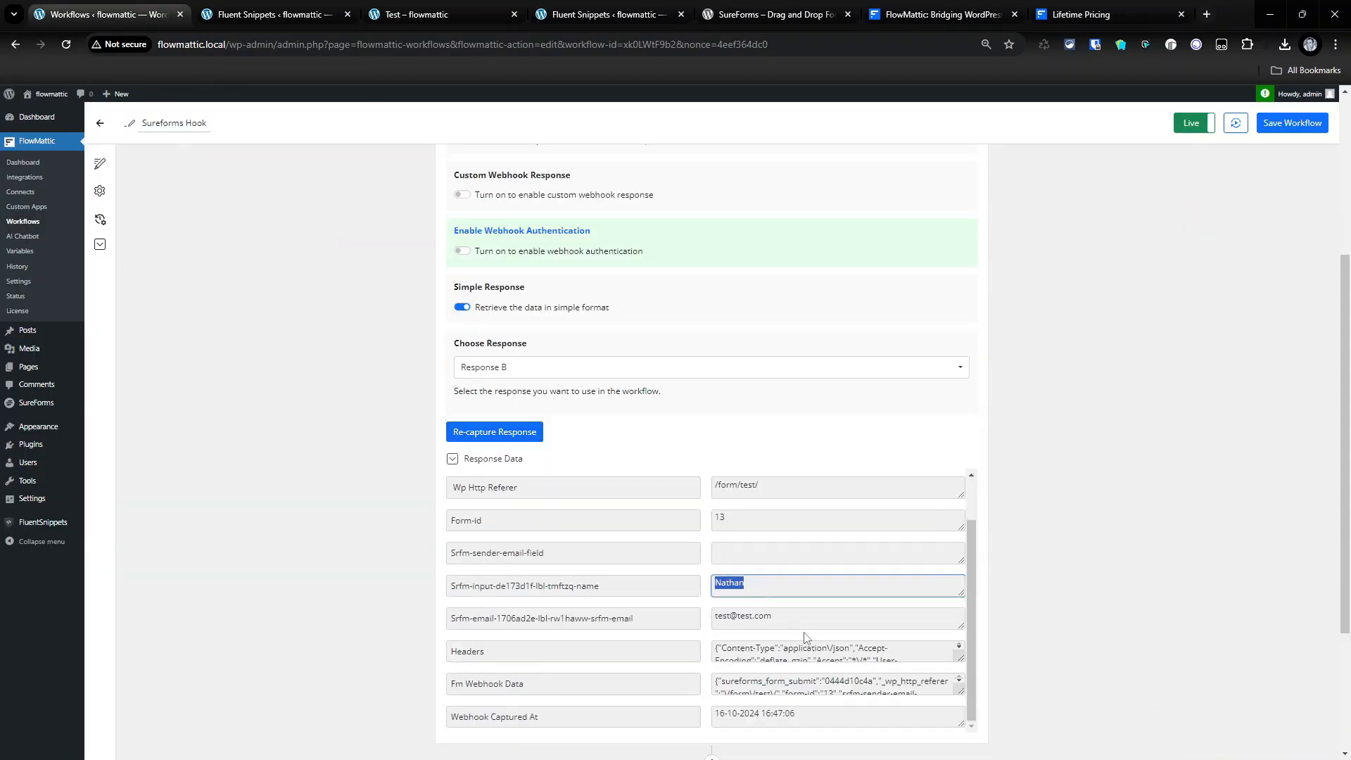
left_click_drag(802, 619, 711, 618)
scroll(559, 519, "down", 1)
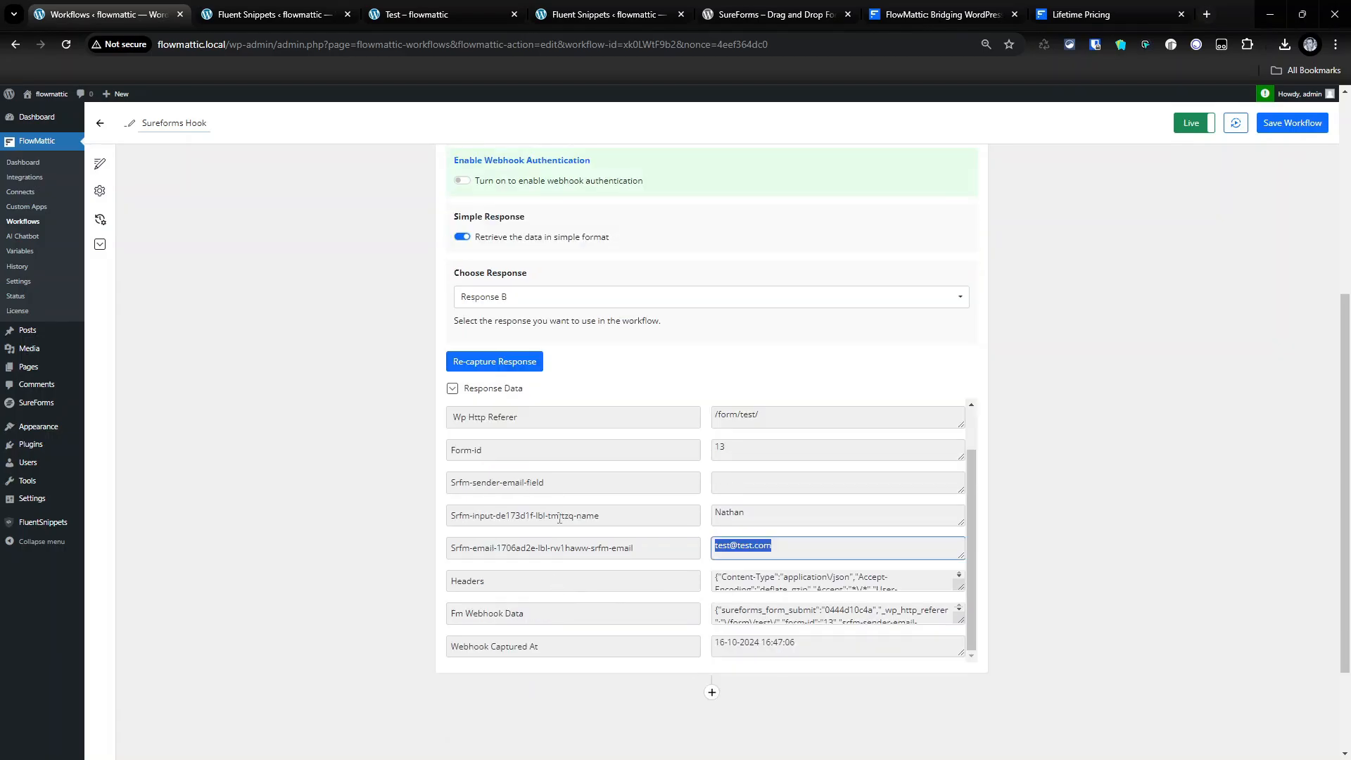